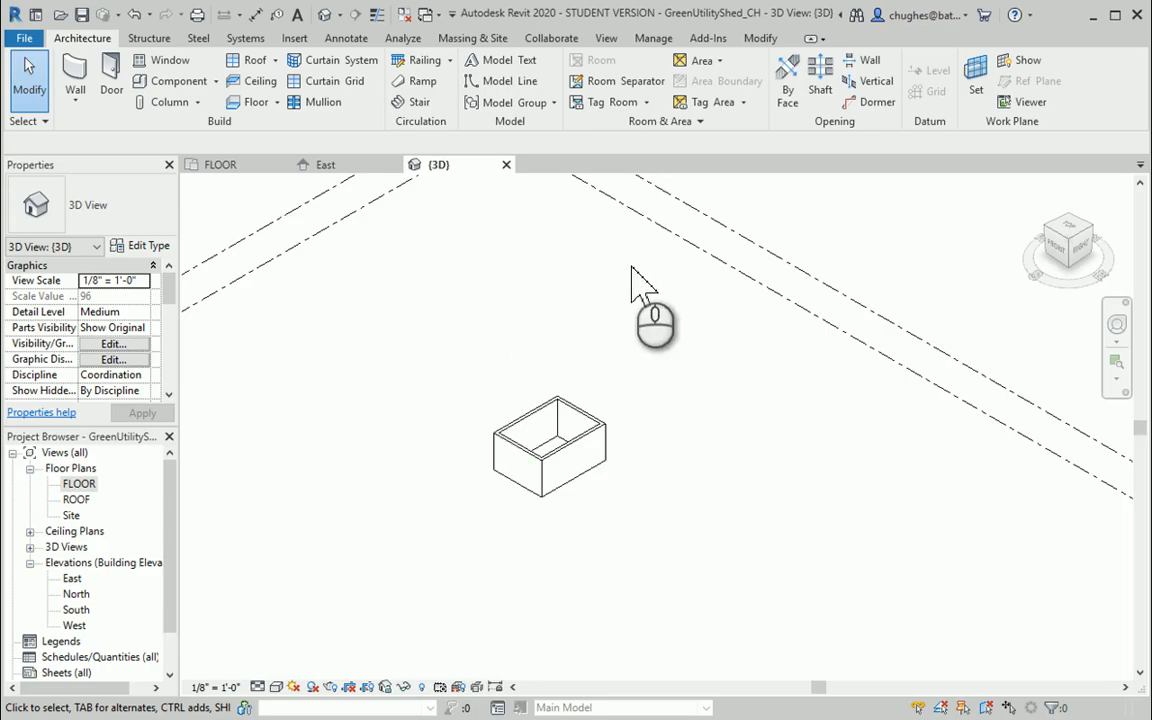
# Open the FLOOR plan and reposition the 16' - 0" dimension line close beside the left wall
pyautogui.doubleClick(87, 485)
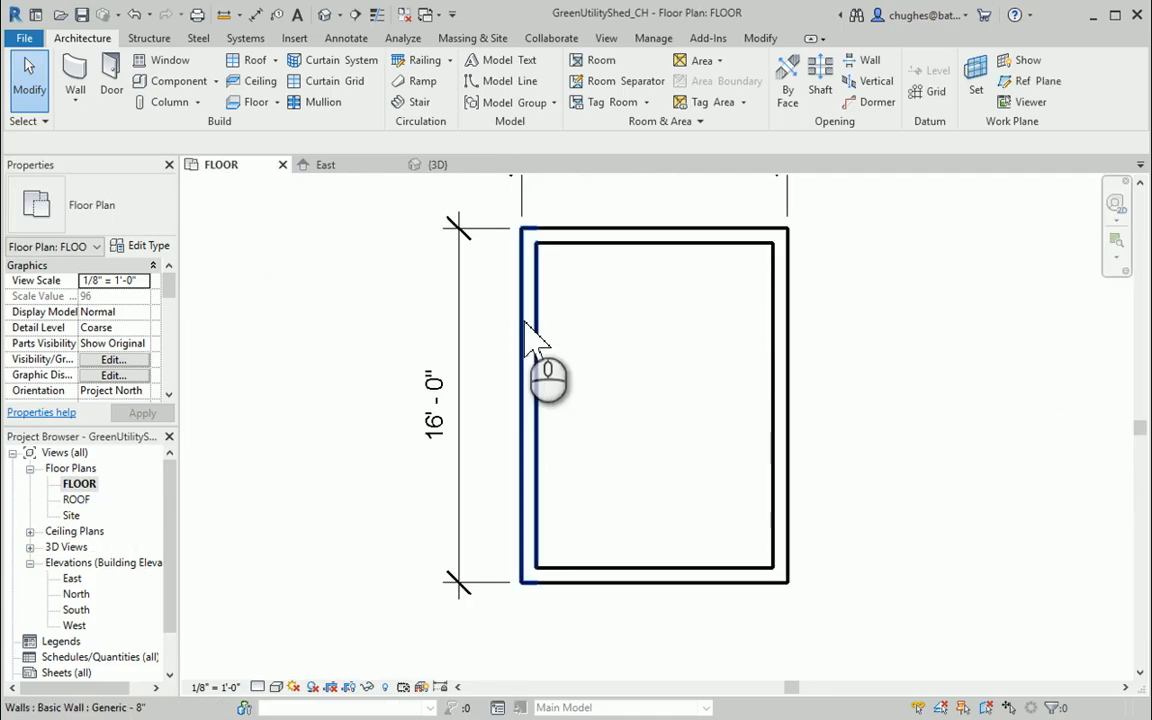
pyautogui.moveTo(365, 345); pyautogui.dragTo(352, 399, button='middle')
pyautogui.click(545, 211)
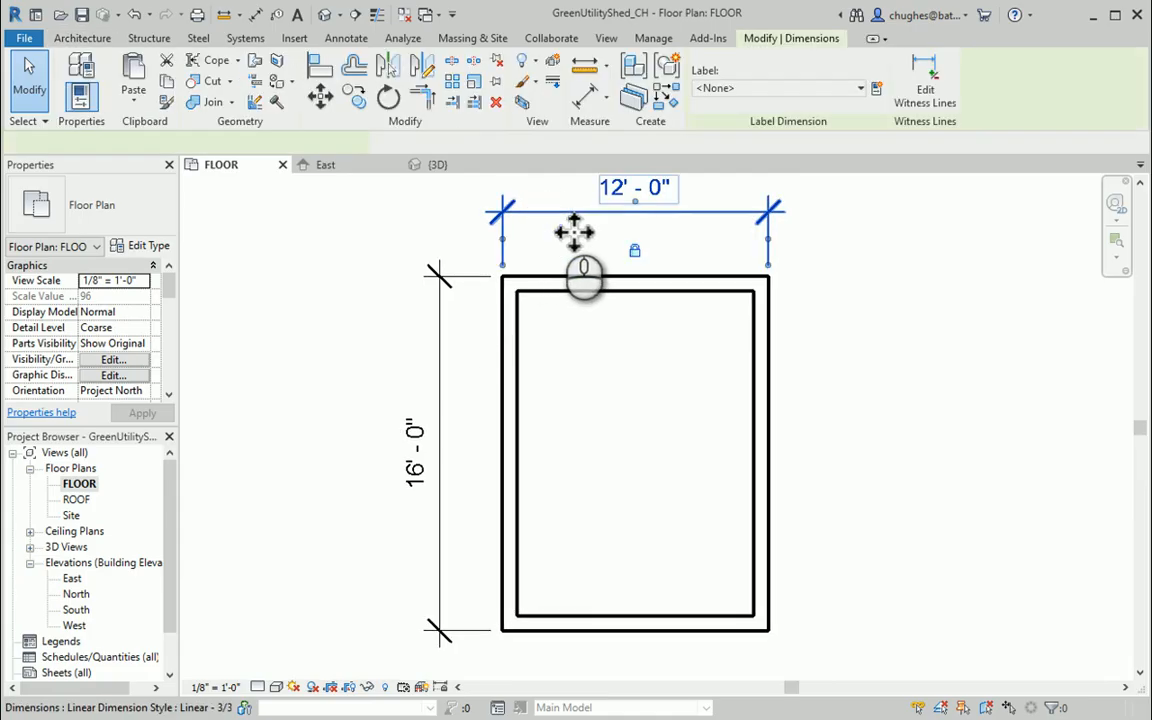
pyautogui.click(438, 382)
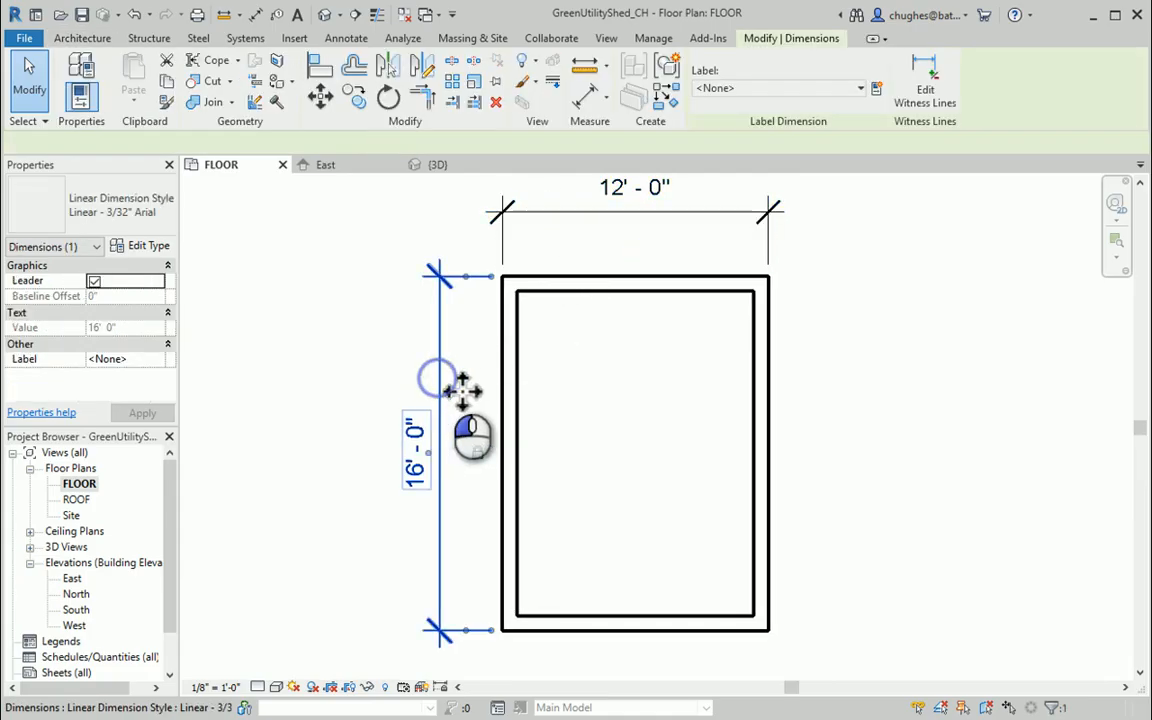
pyautogui.moveTo(462, 390); pyautogui.dragTo(283, 401)
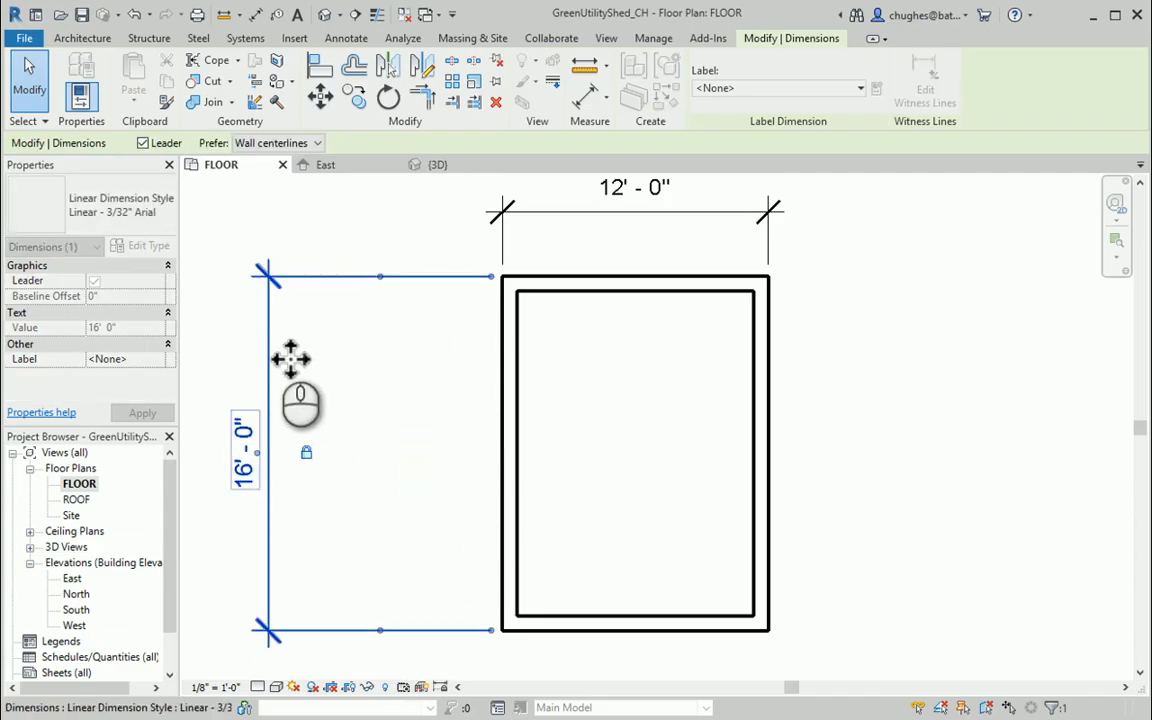
pyautogui.moveTo(270, 342); pyautogui.dragTo(442, 360)
pyautogui.click(880, 337)
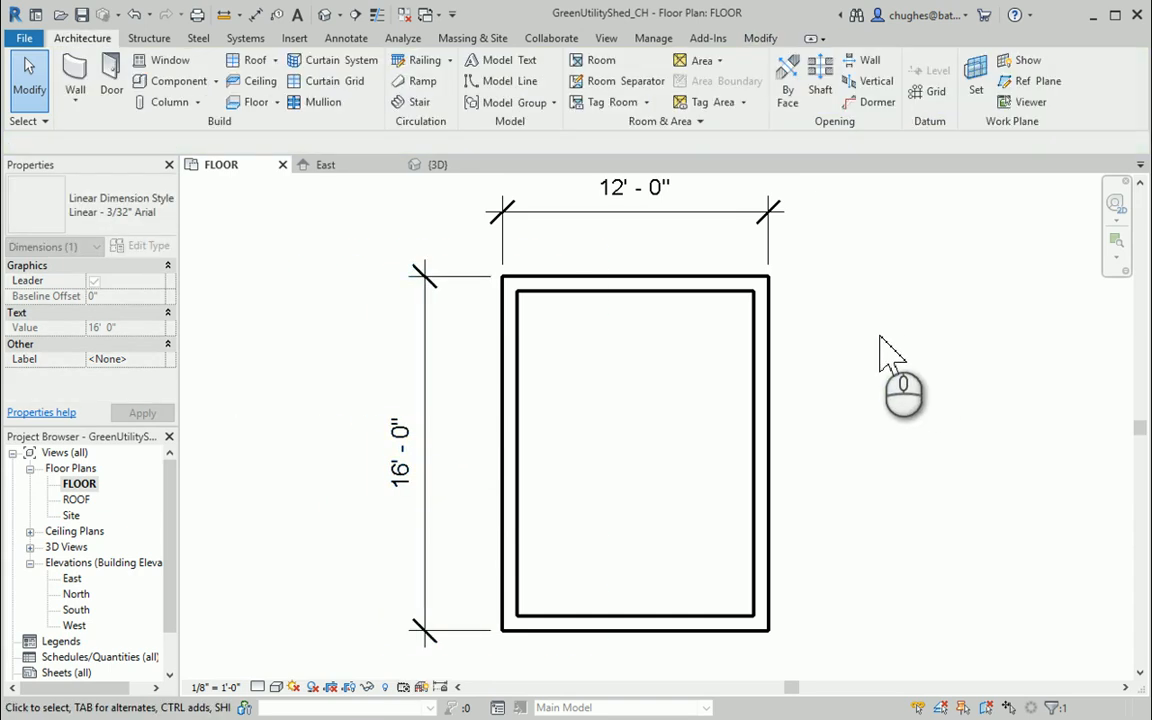
pyautogui.moveTo(880, 337)
pyautogui.mouseDown(button='middle')
pyautogui.moveTo(900, 400)
pyautogui.moveTo(866, 336)
pyautogui.mouseUp(button='middle')
pyautogui.scroll(-1, 867, 336)
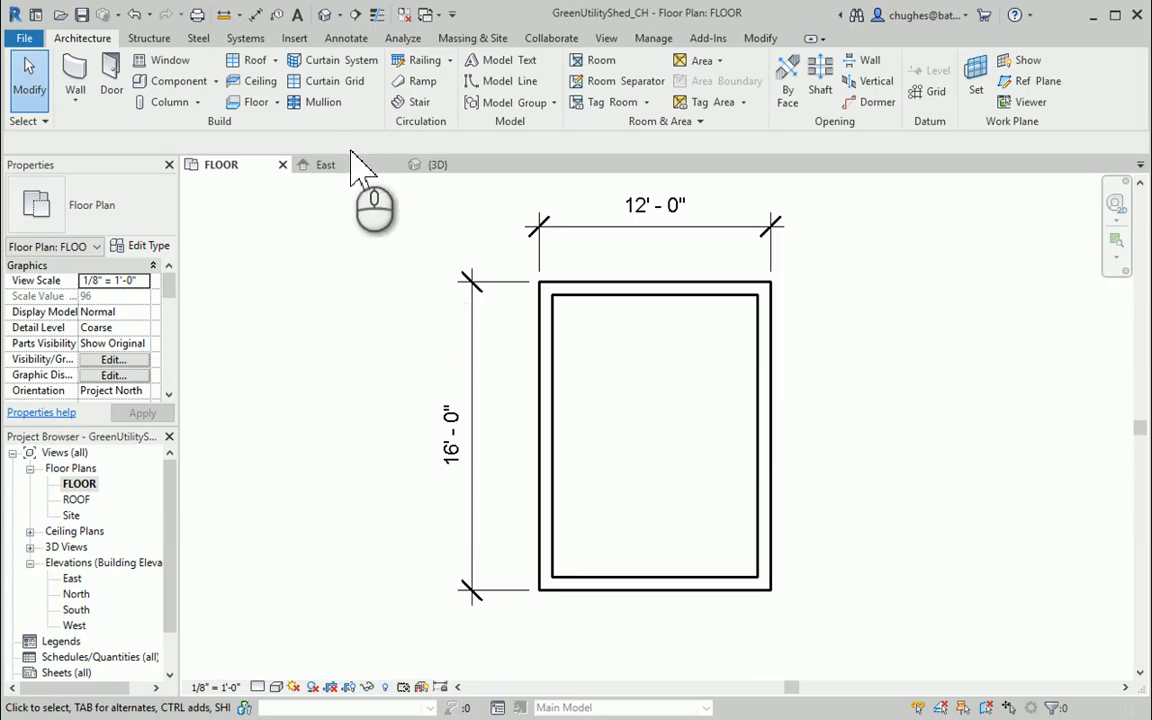
# Start a Generic - 12" floor and pick all four walls as its boundary, keeping the lines on their exterior faces
pyautogui.click(254, 102)
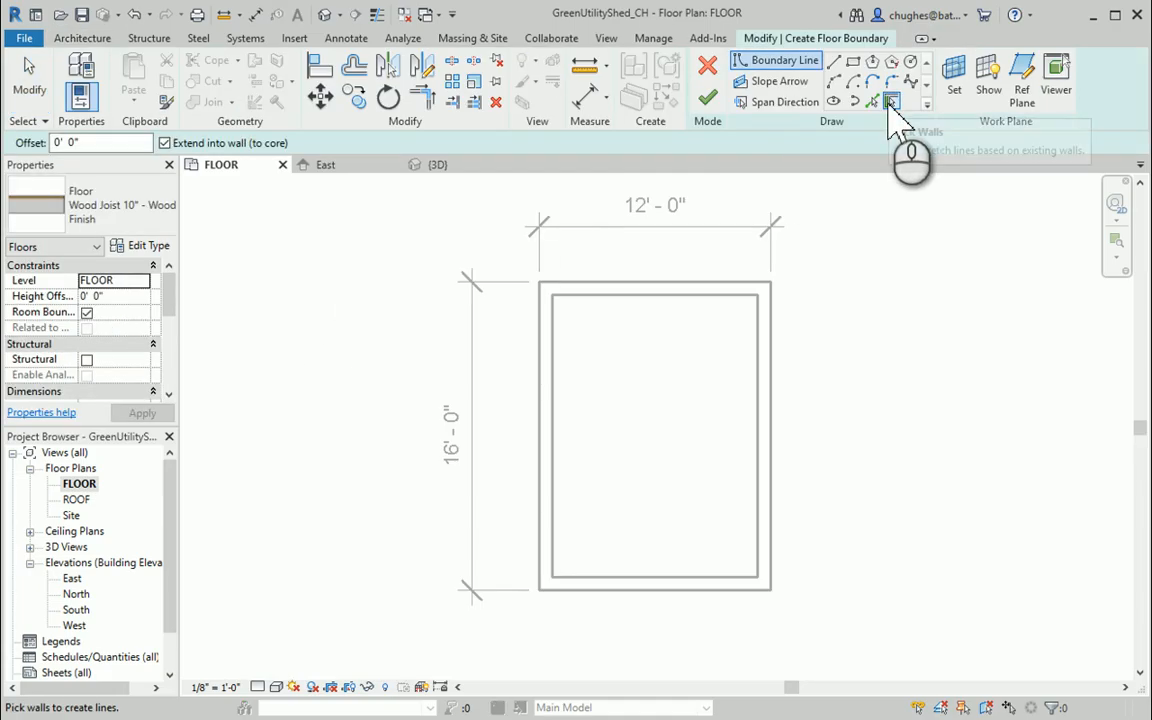
pyautogui.click(72, 208)
pyautogui.click(60, 330)
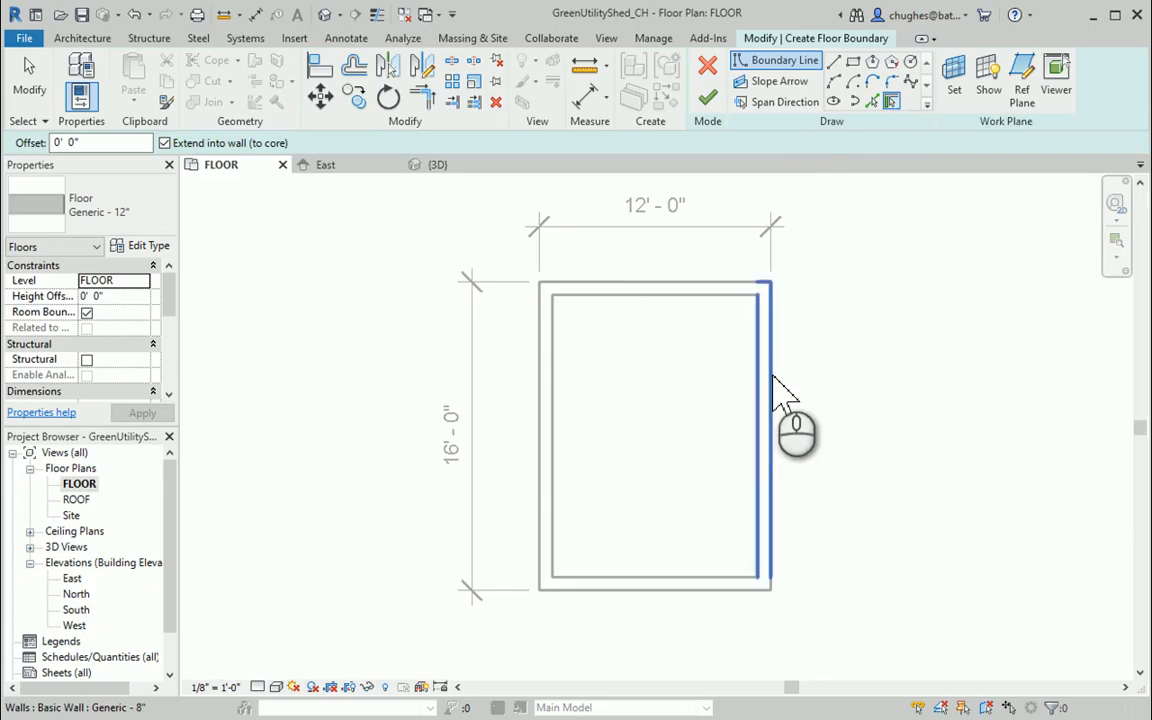
pyautogui.click(766, 328)
pyautogui.click(637, 282)
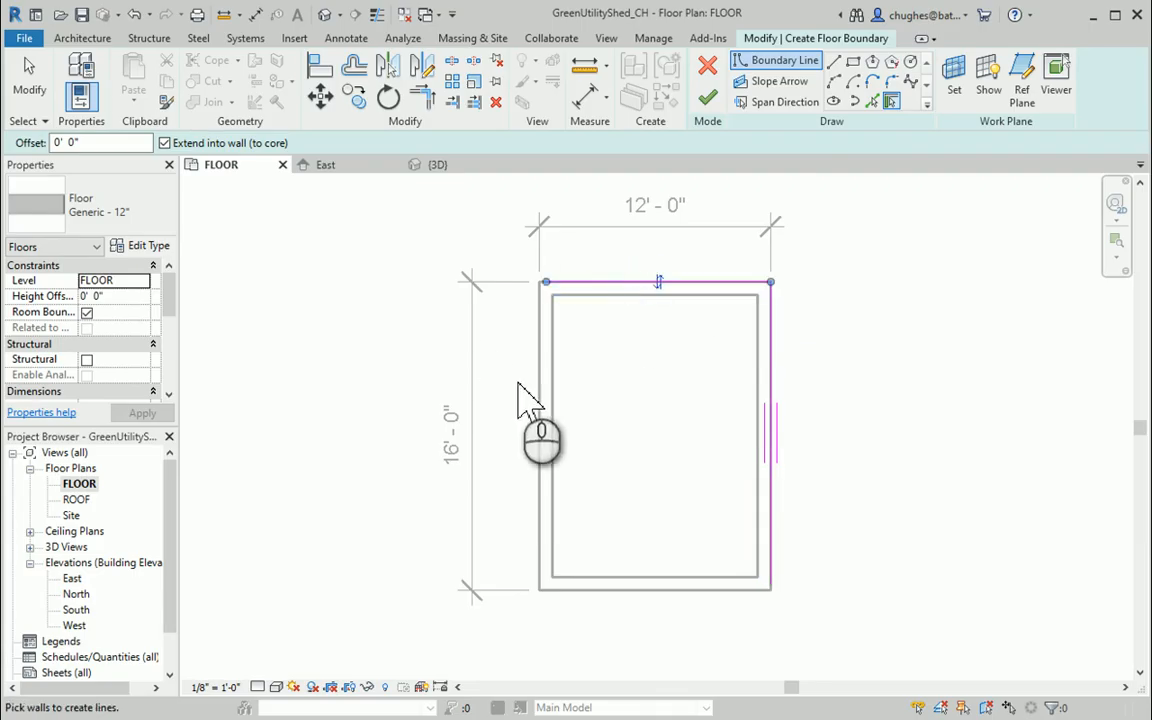
pyautogui.click(541, 411)
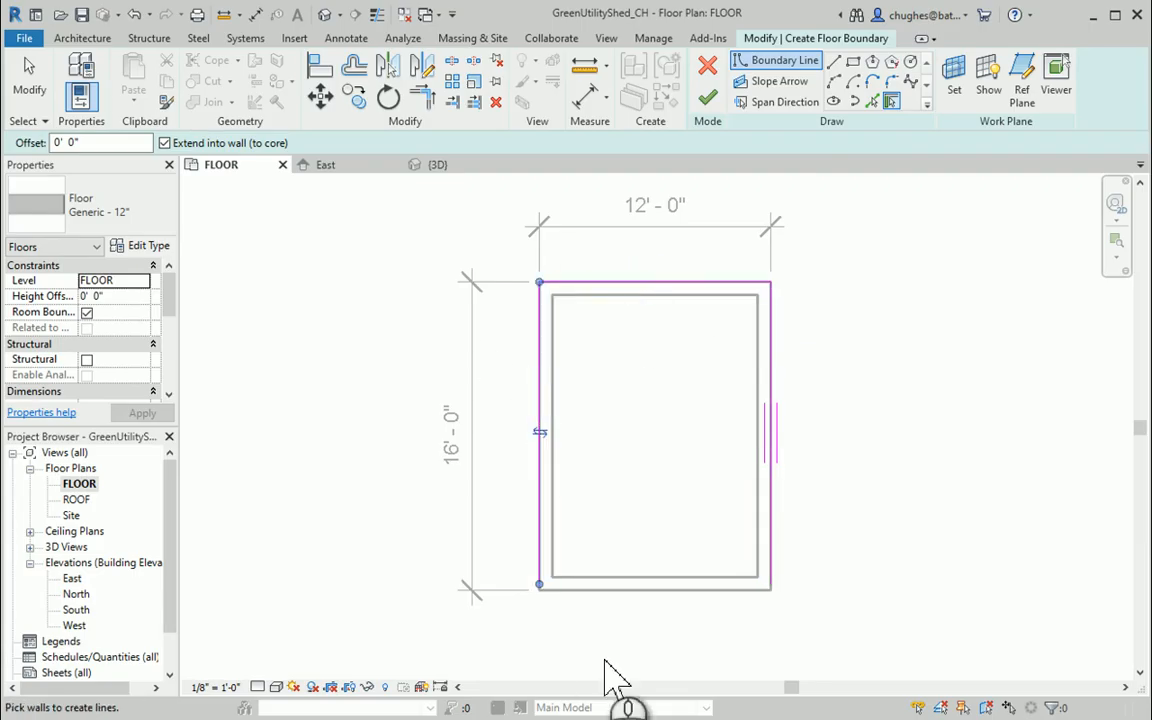
pyautogui.click(661, 612)
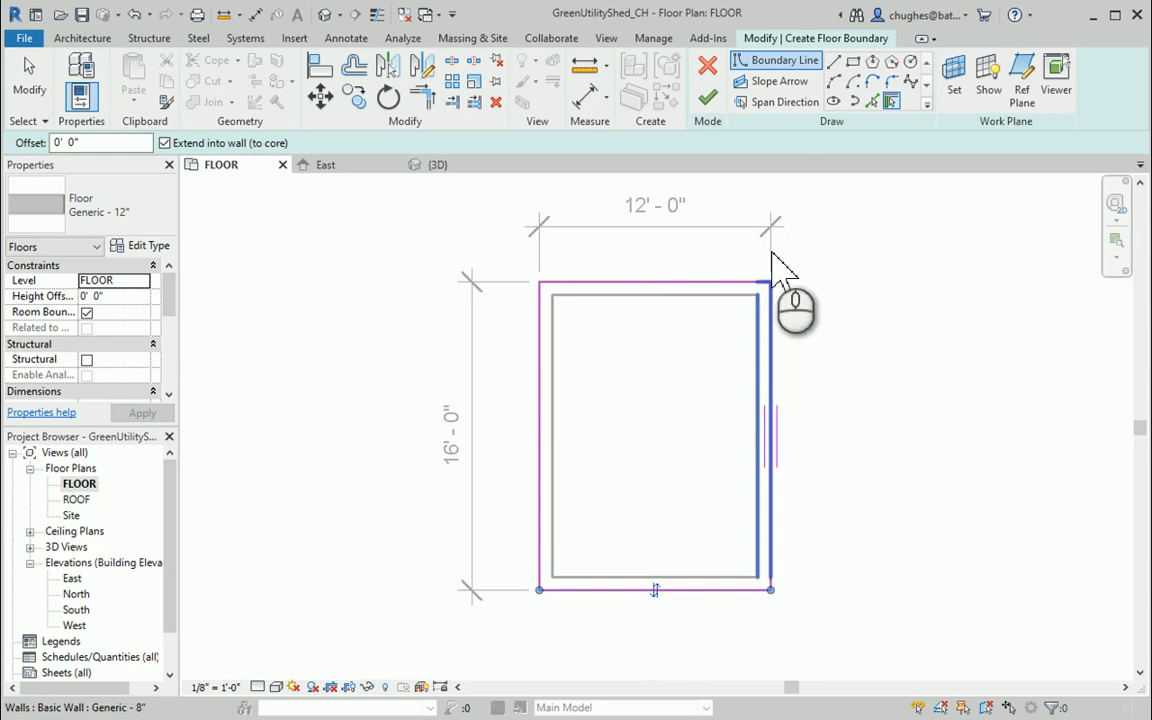
pyautogui.click(655, 591)
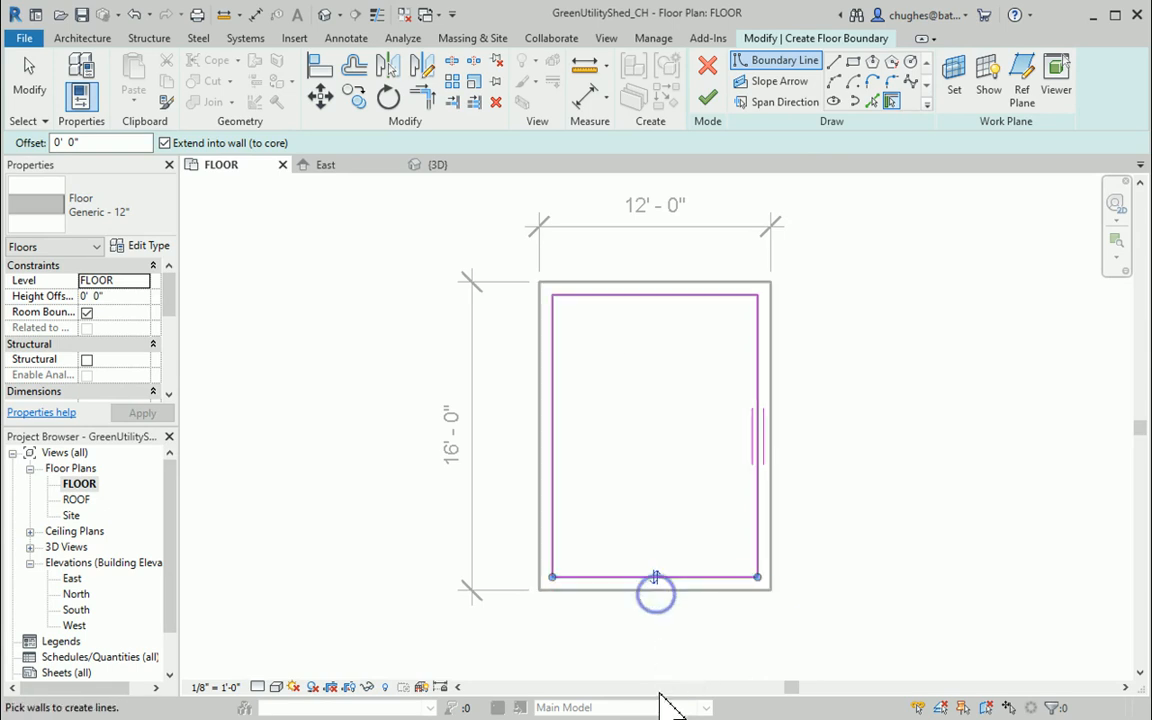
pyautogui.click(655, 578)
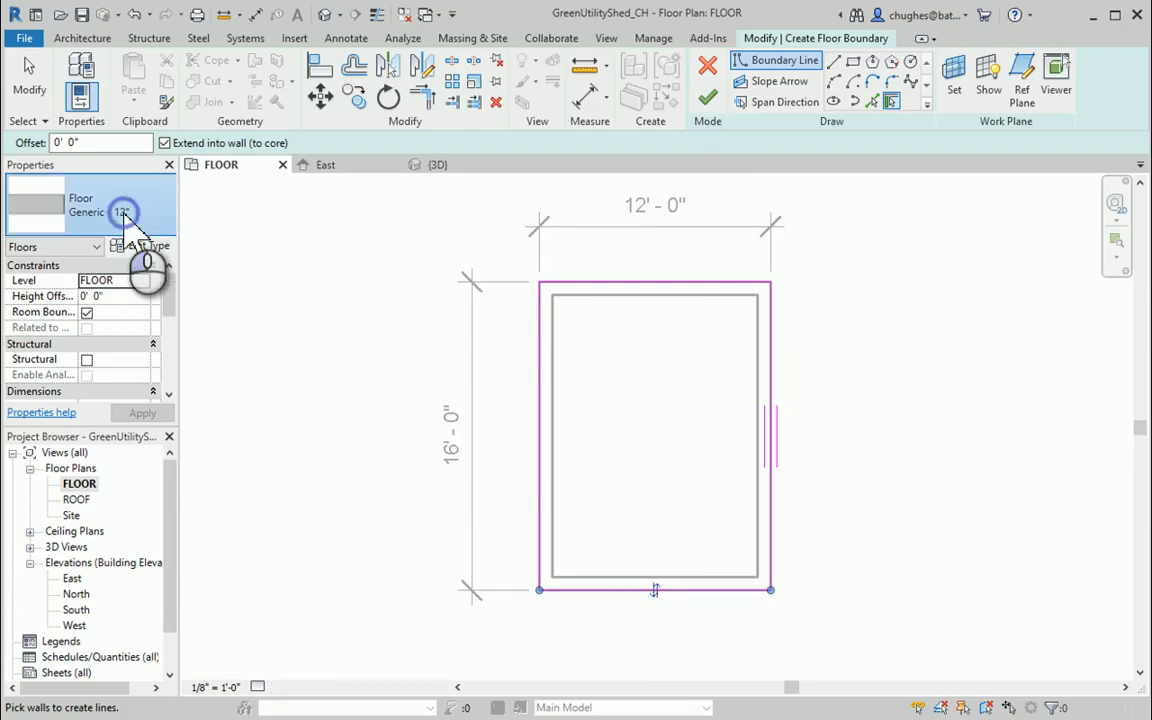
# Change the floor type to Wood Joist 10" - Wood Finish and finish the floor
pyautogui.click(124, 220)
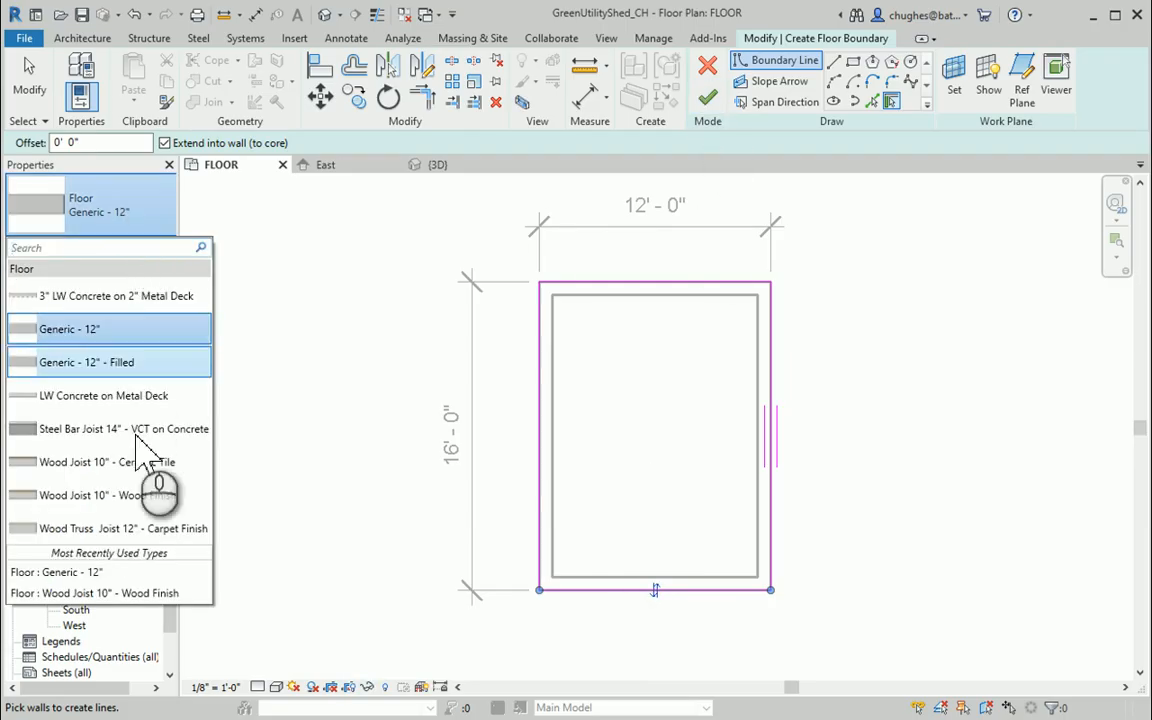
pyautogui.click(110, 497)
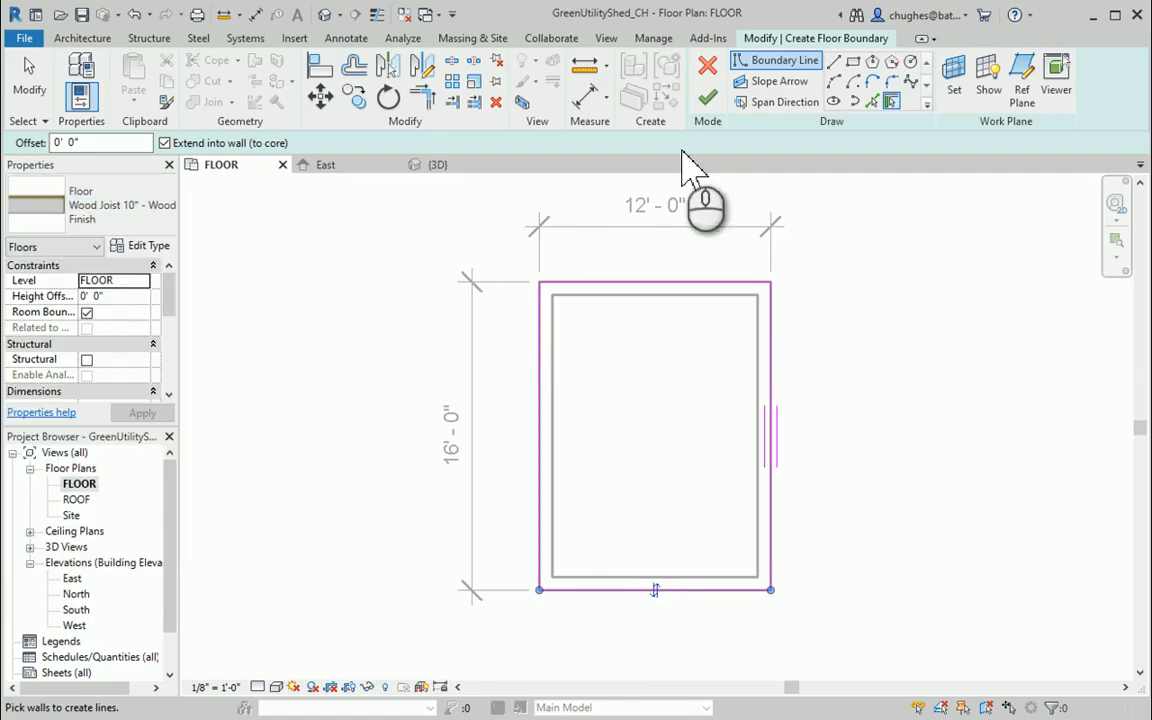
pyautogui.click(710, 100)
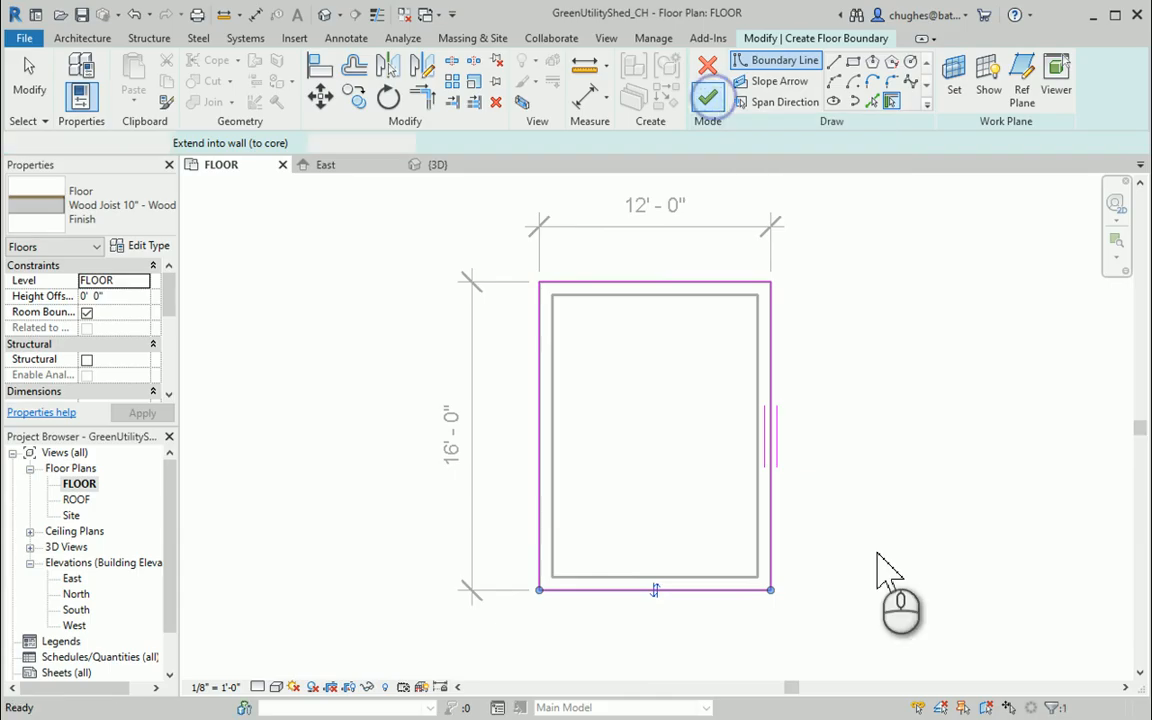
pyautogui.click(880, 385)
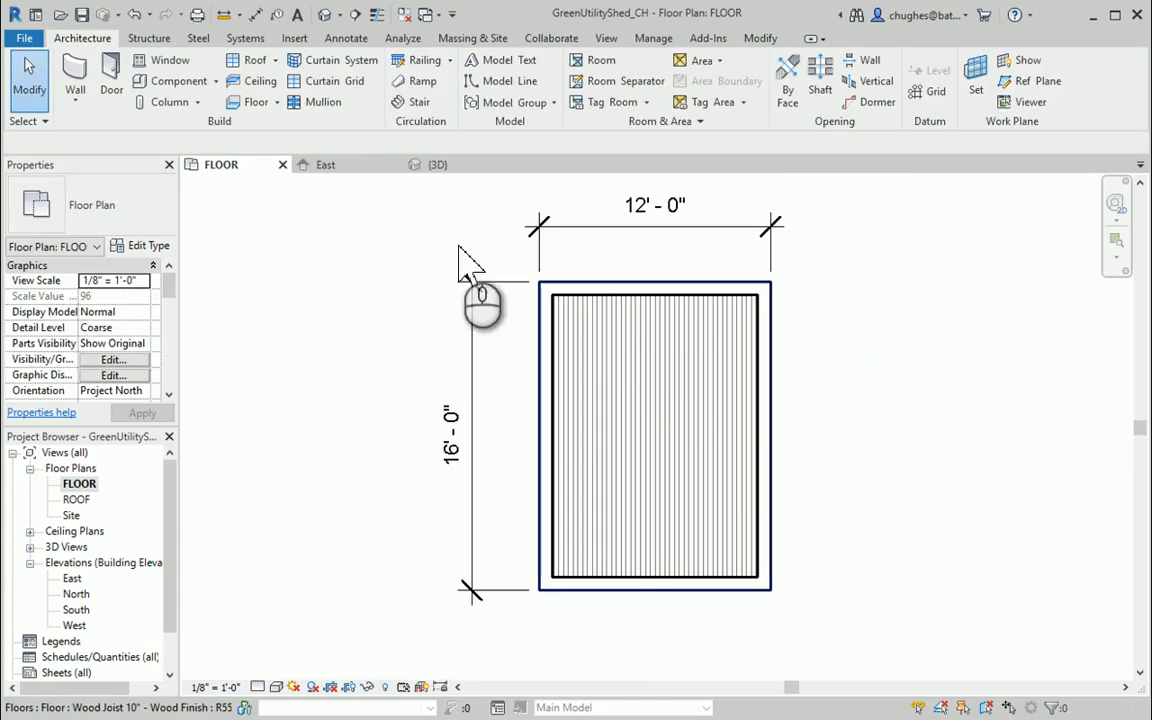
# Examine the new floor in the 3D view and review the layers, materials and thicknesses in its type's structure
pyautogui.click(325, 14)
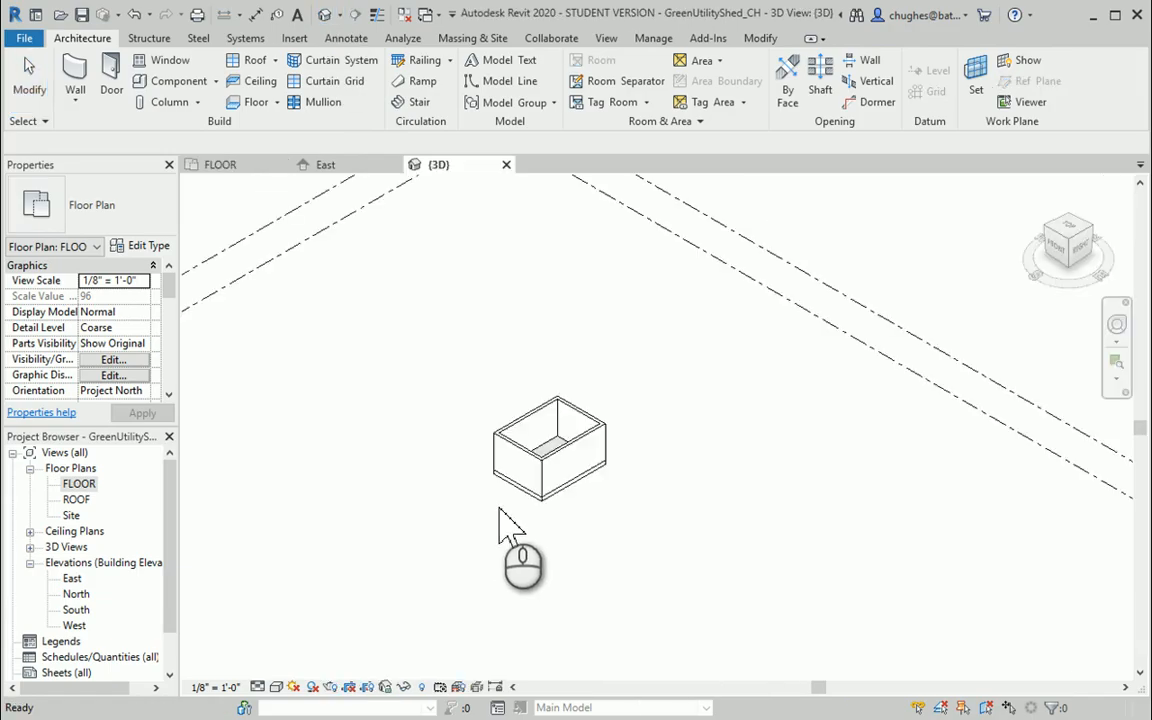
pyautogui.scroll(5, 527, 489)
pyautogui.scroll(3, 622, 490)
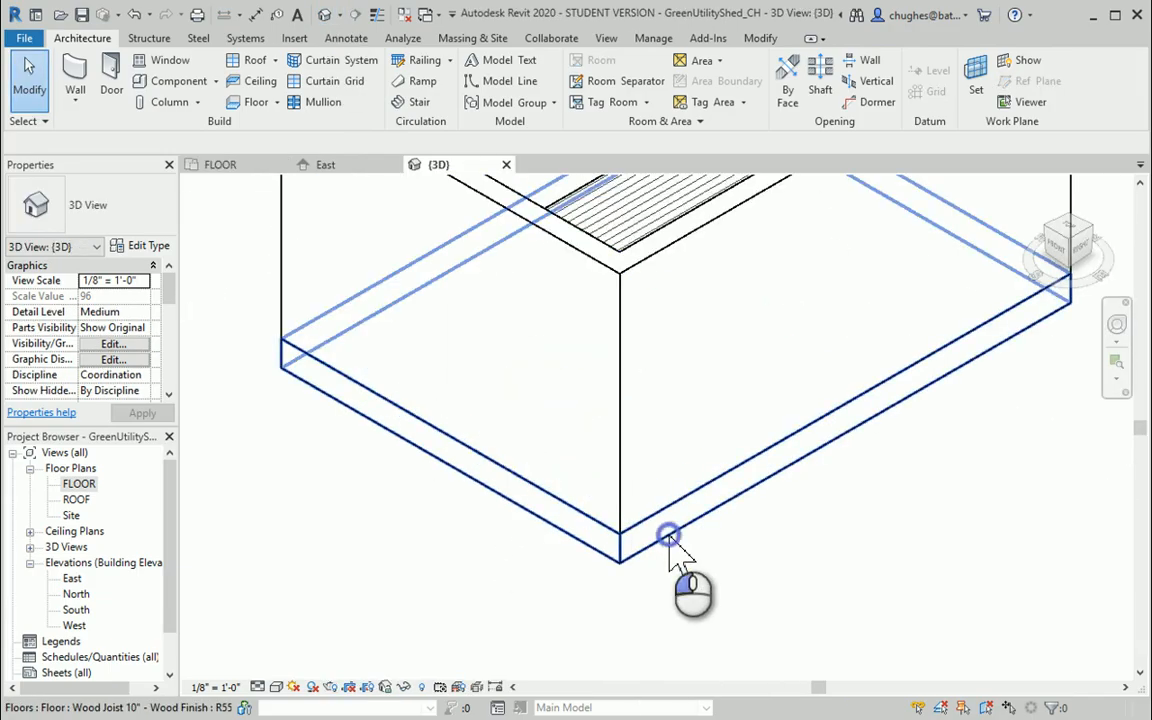
pyautogui.click(673, 535)
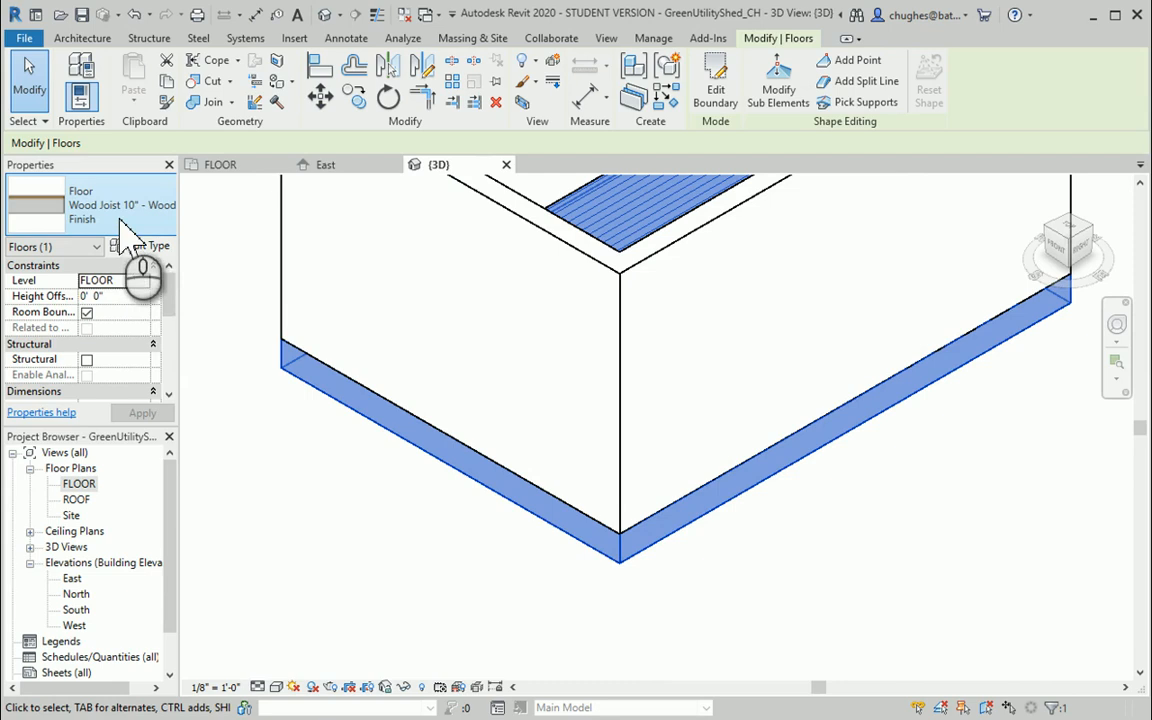
pyautogui.click(146, 246)
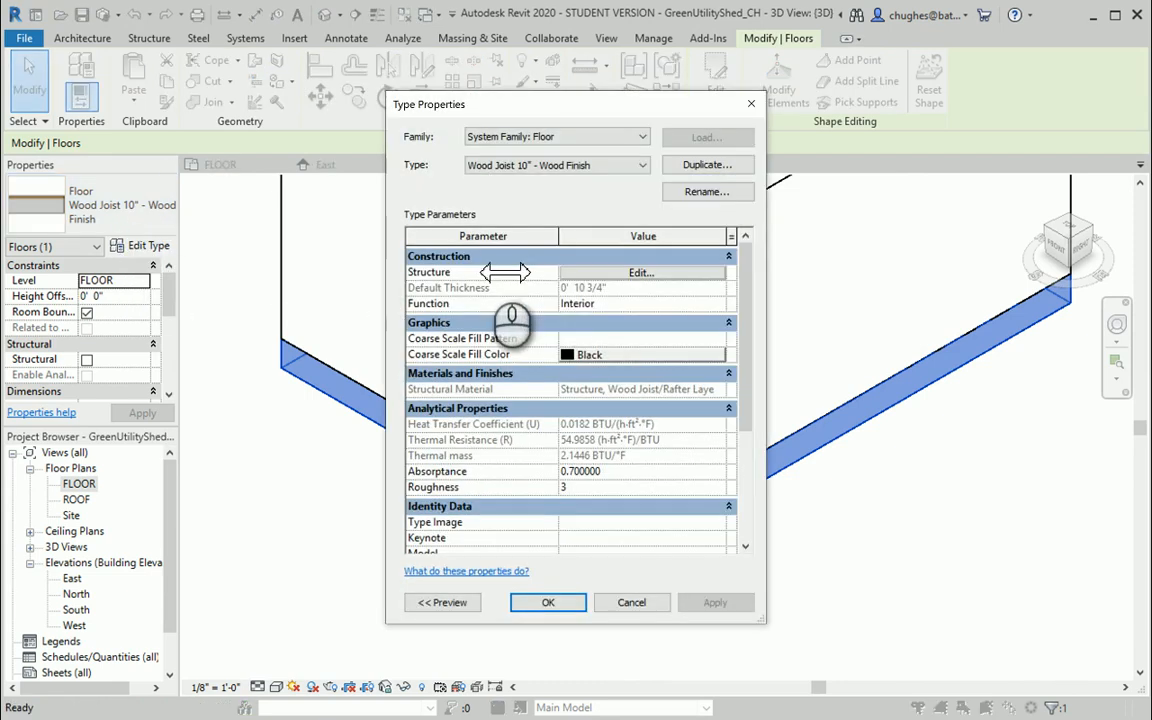
pyautogui.click(612, 273)
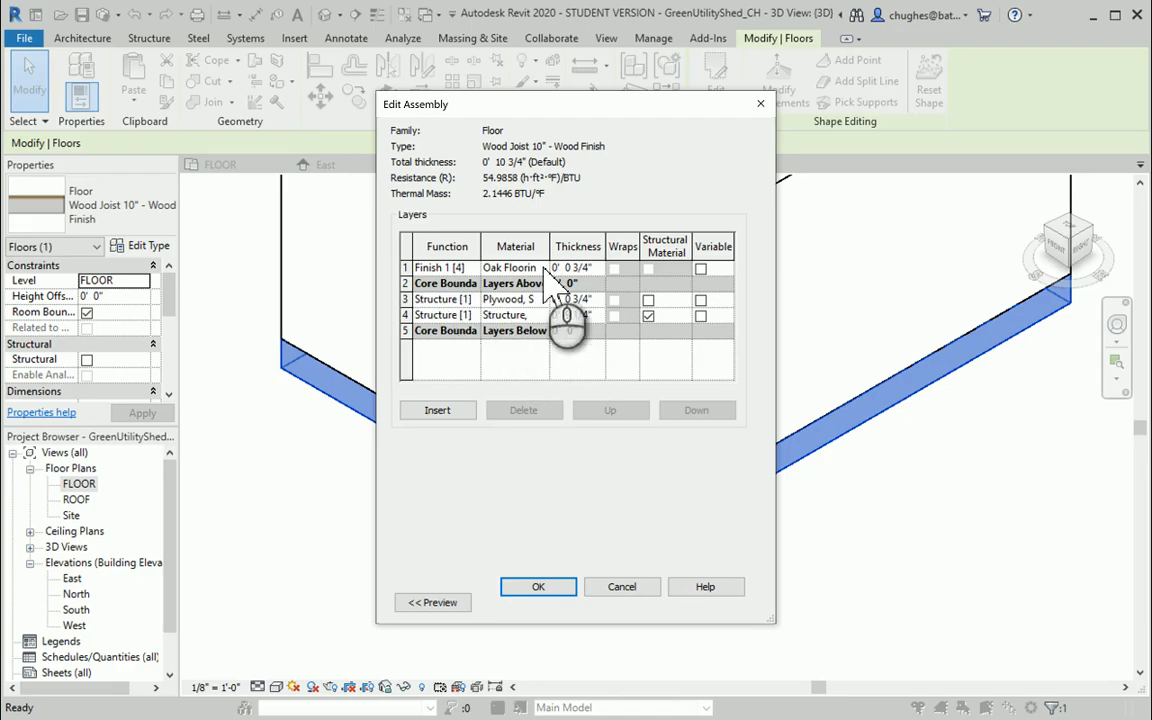
pyautogui.moveTo(549, 250); pyautogui.dragTo(597, 265)
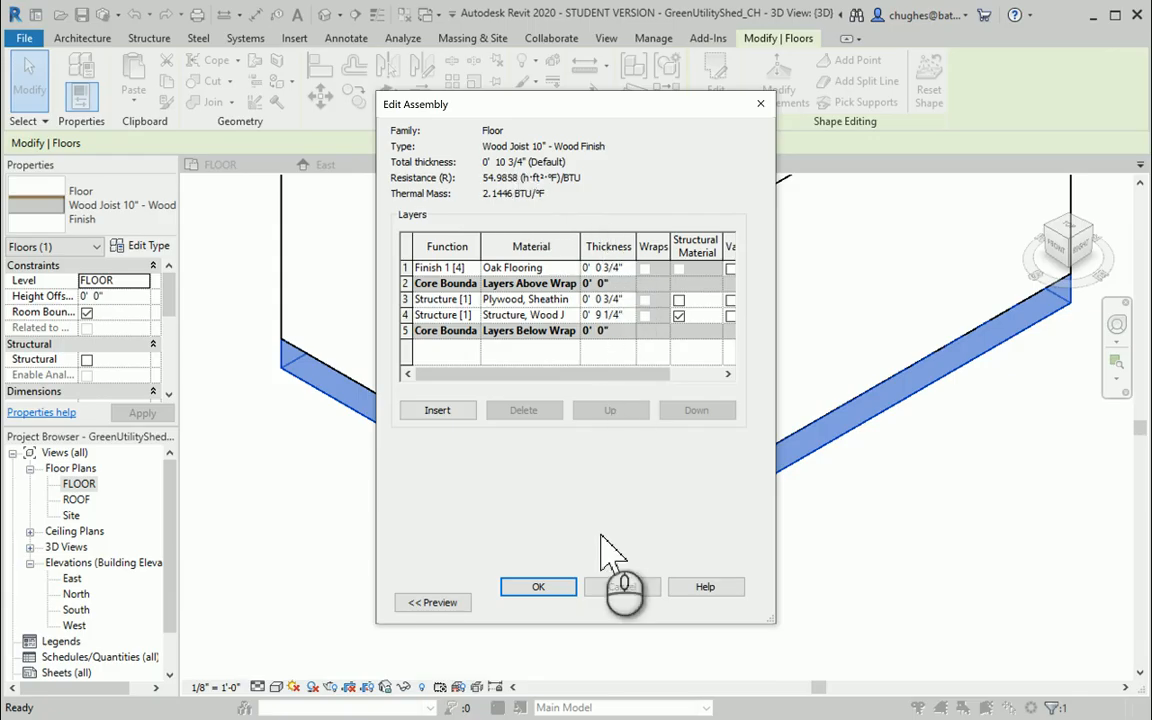
pyautogui.click(560, 587)
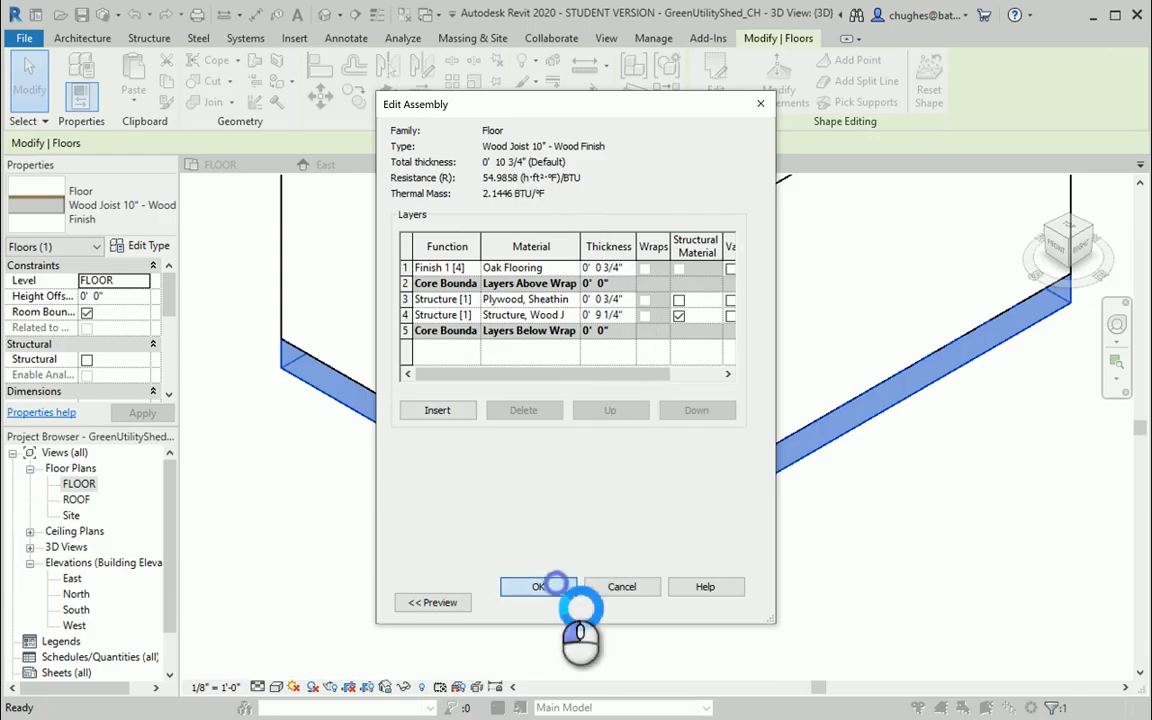
pyautogui.click(560, 598)
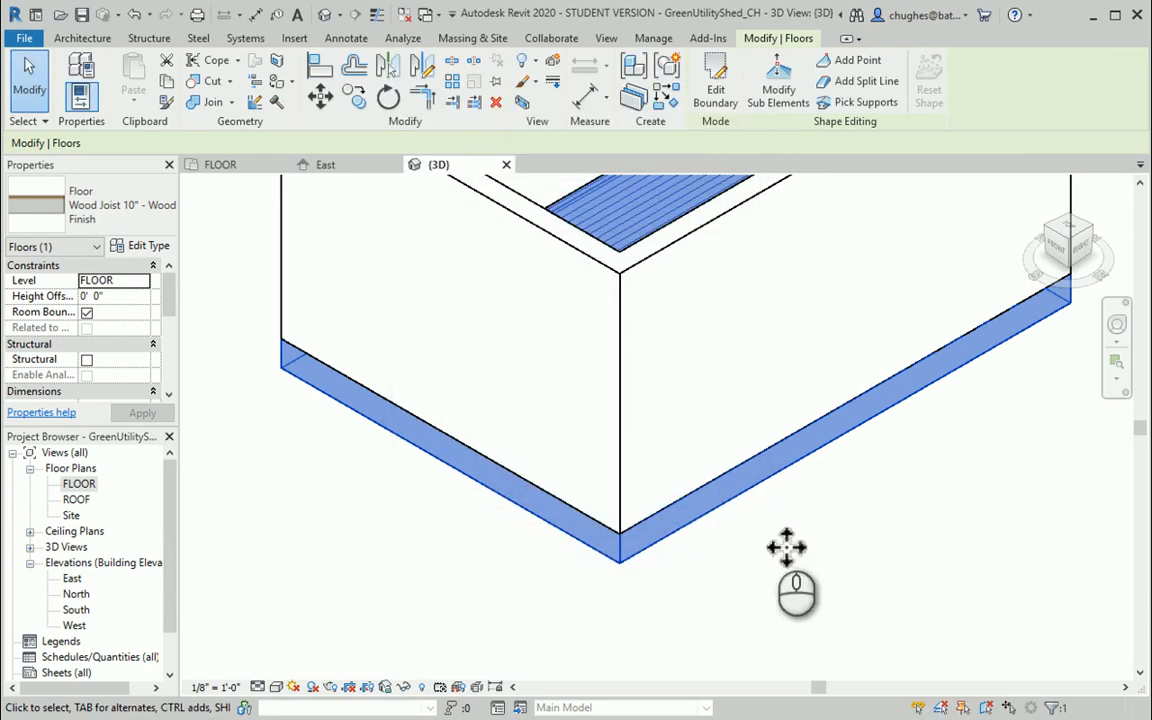
pyautogui.scroll(-3, 784, 553)
pyautogui.moveTo(391, 489); pyautogui.dragTo(291, 579, button='middle')
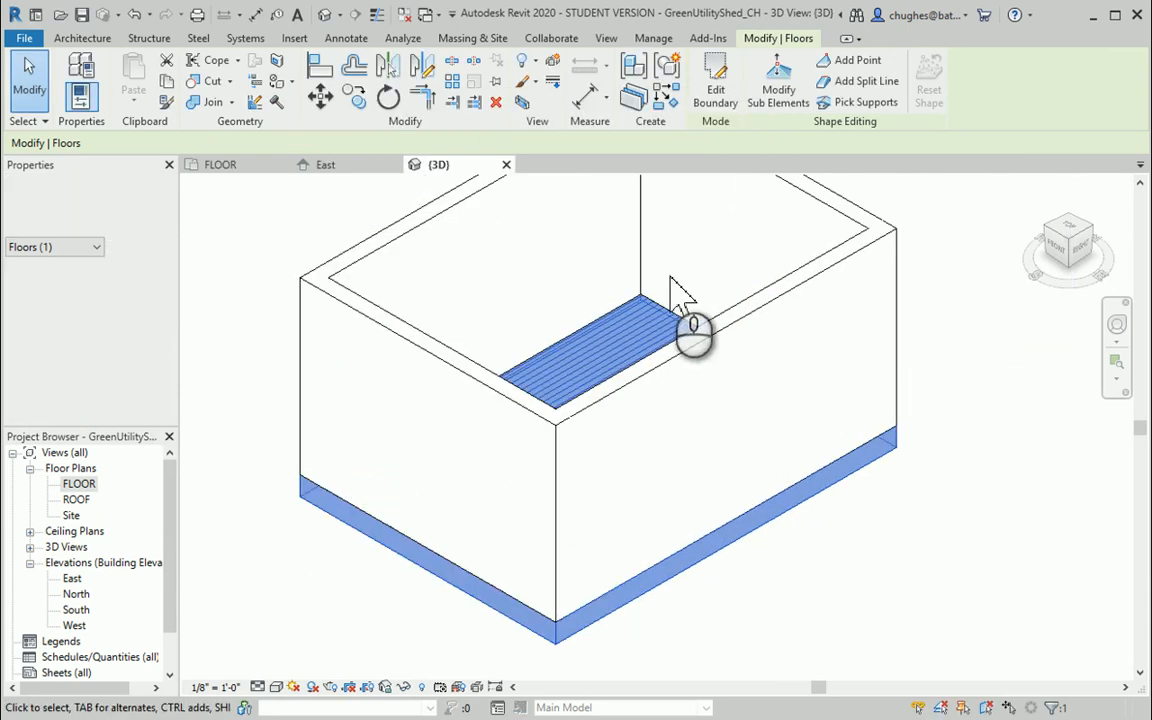
pyautogui.click(950, 510)
pyautogui.scroll(-2, 921, 535)
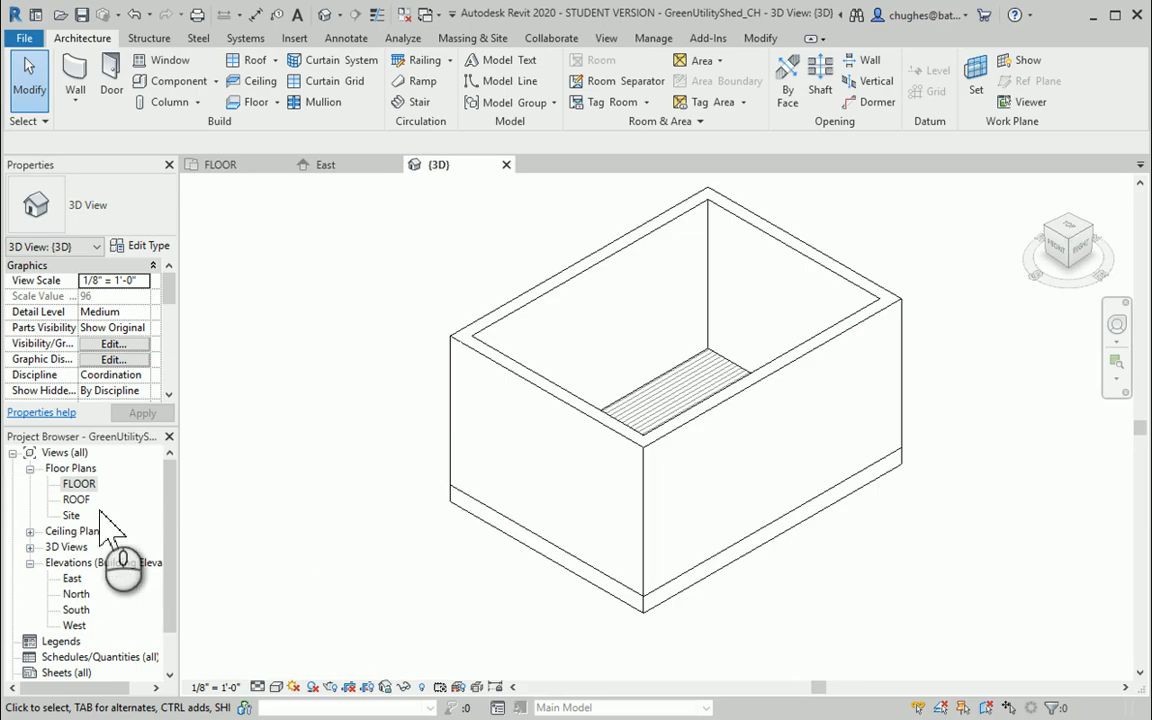
# In the FLOOR plan, start a roof by footprint on the ROOF level and pick the two 16' walls as slope-defining edges with a 1' 0" overhang
pyautogui.doubleClick(79, 484)
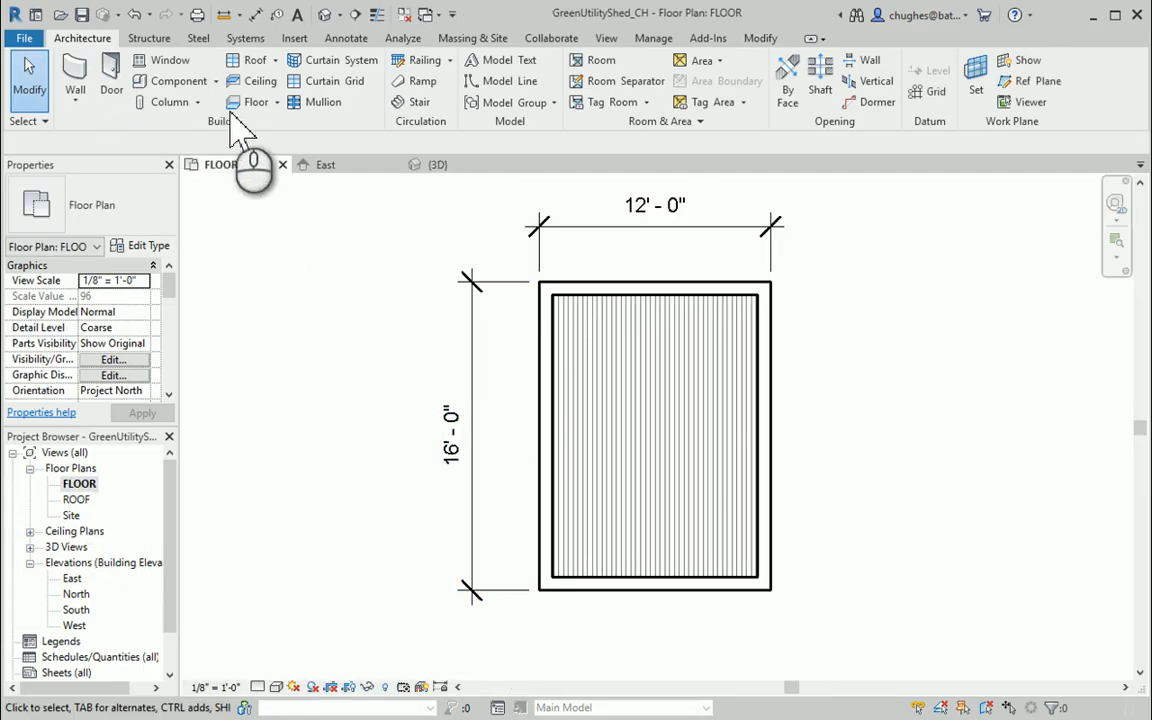
pyautogui.click(275, 60)
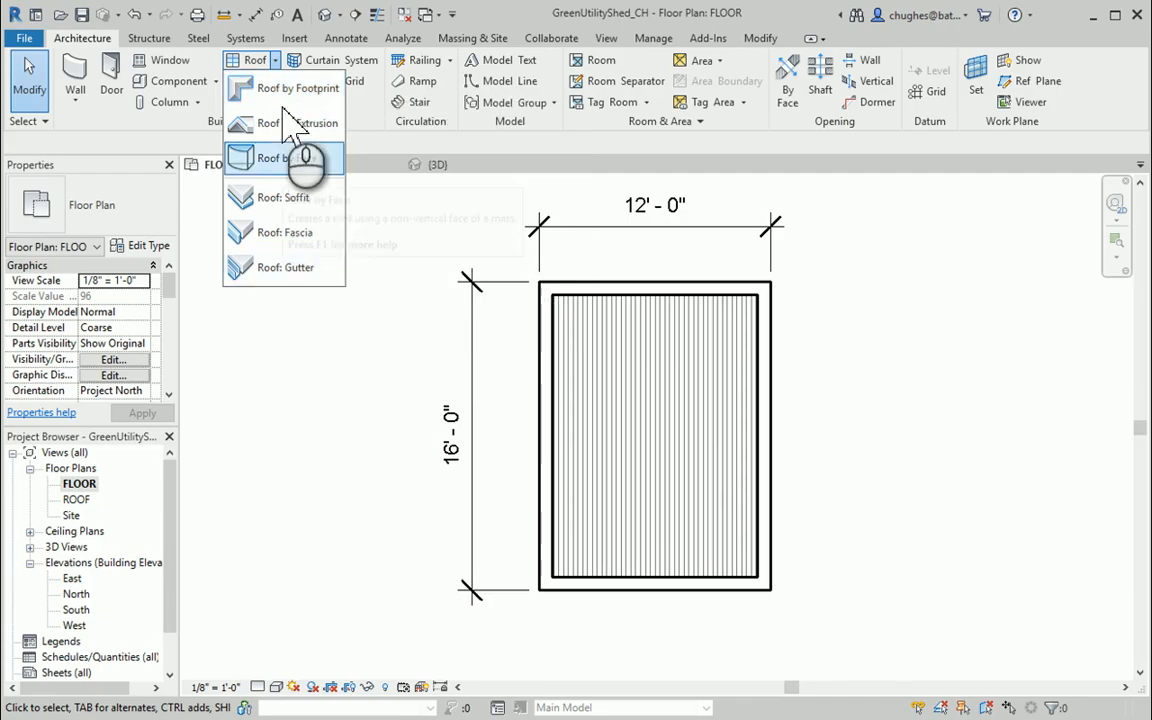
pyautogui.click(290, 90)
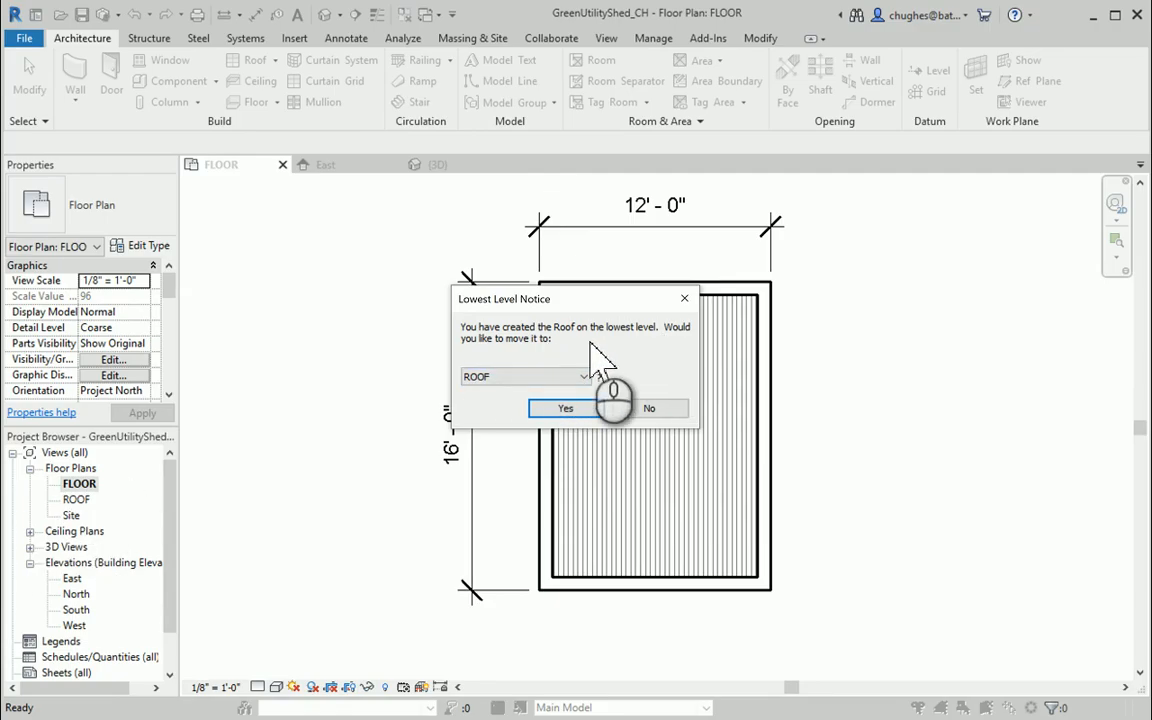
pyautogui.click(552, 408)
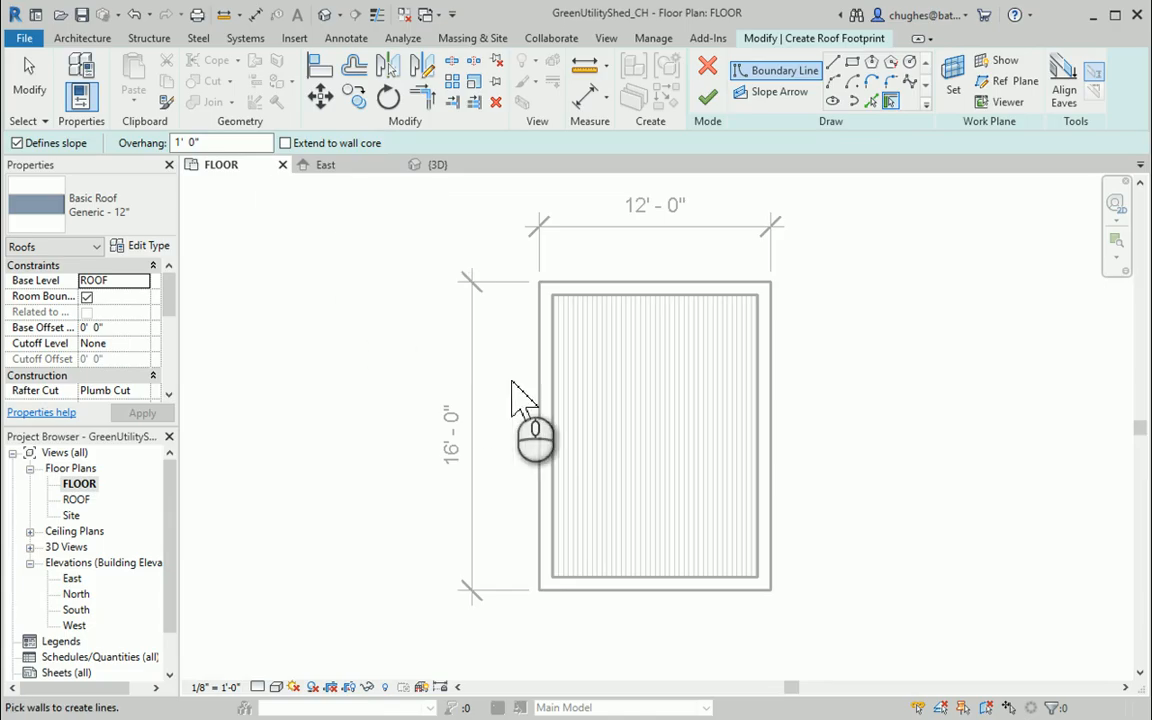
pyautogui.click(543, 428)
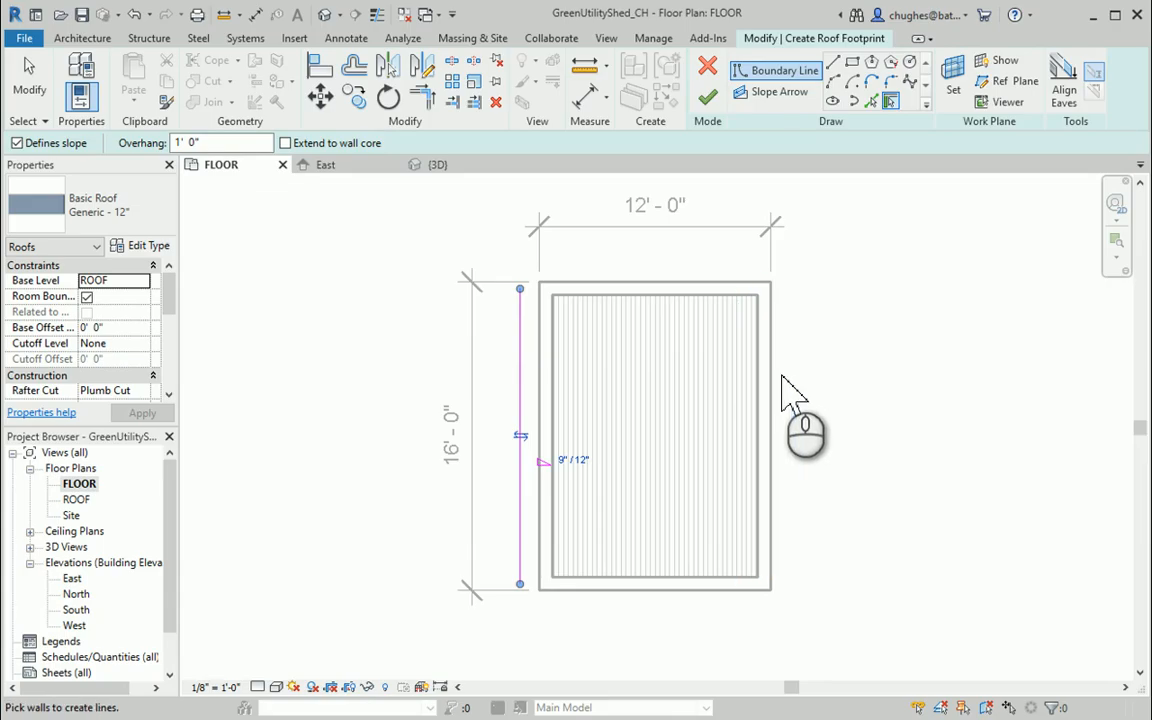
pyautogui.click(774, 378)
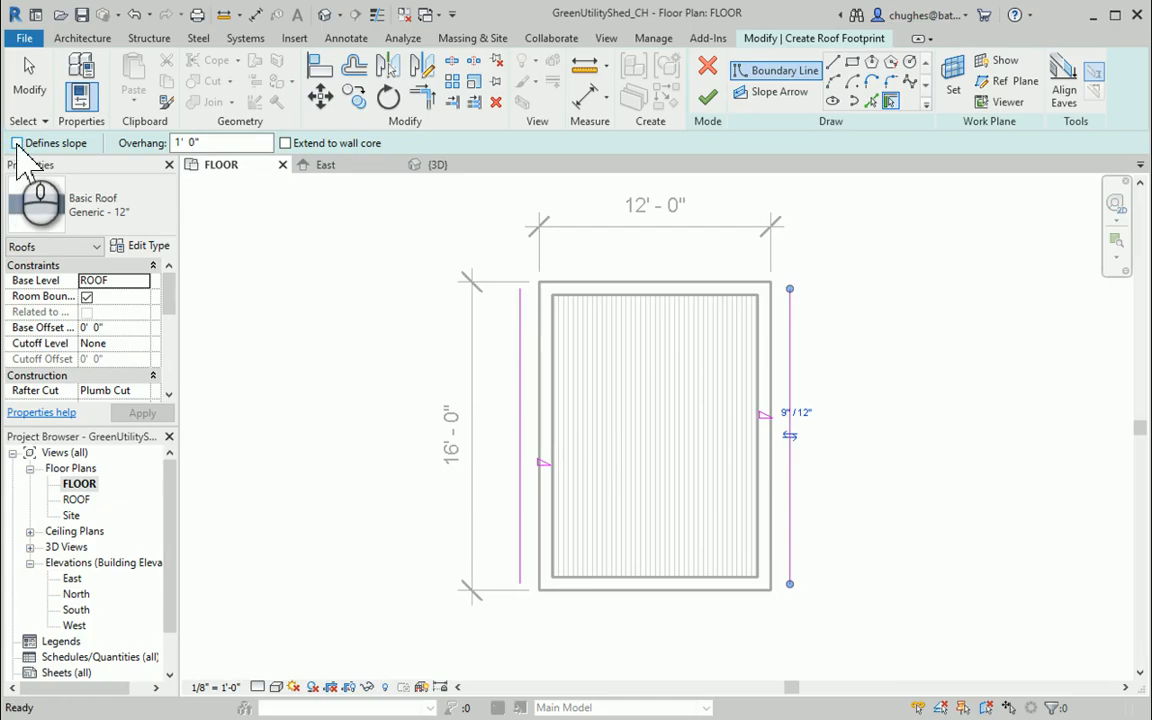
# Pick the two 12' end walls as non-sloping edges with a 1' 0" overhang and finish the roof
pyautogui.click(670, 287)
pyautogui.click(619, 592)
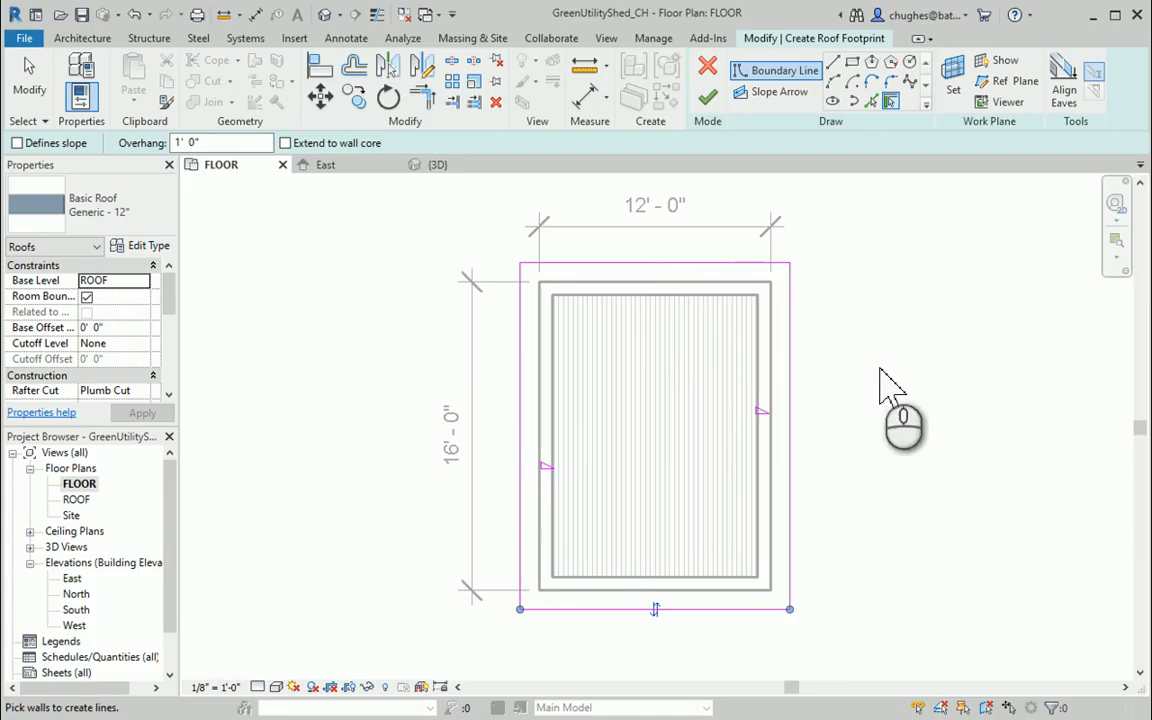
pyautogui.click(705, 98)
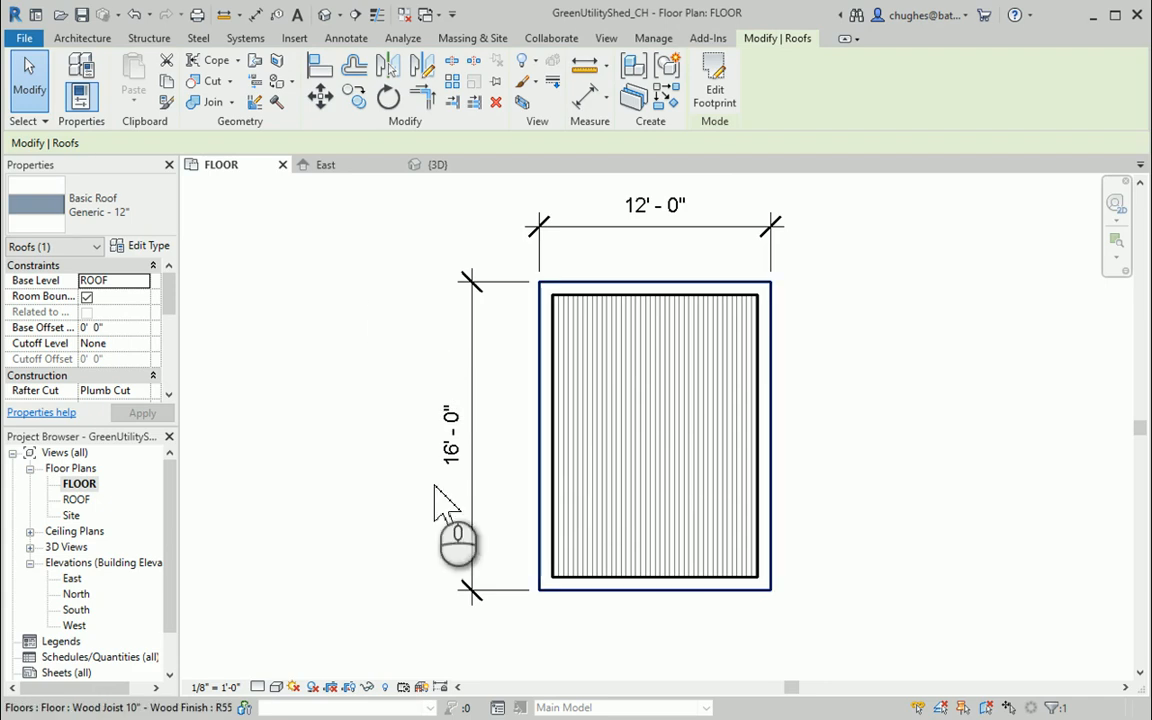
# Examine the new roof in the ROOF floor plan and the area between it and the gable end wall in the 3D view
pyautogui.doubleClick(76, 499)
pyautogui.click(563, 425)
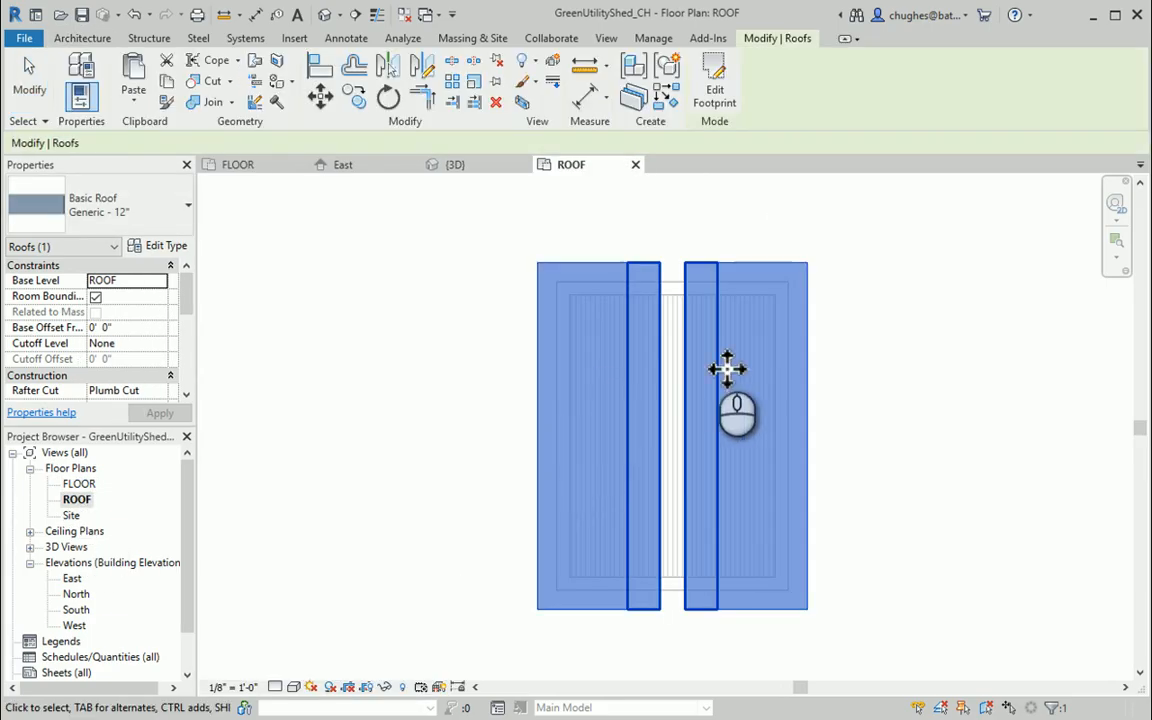
pyautogui.click(336, 341)
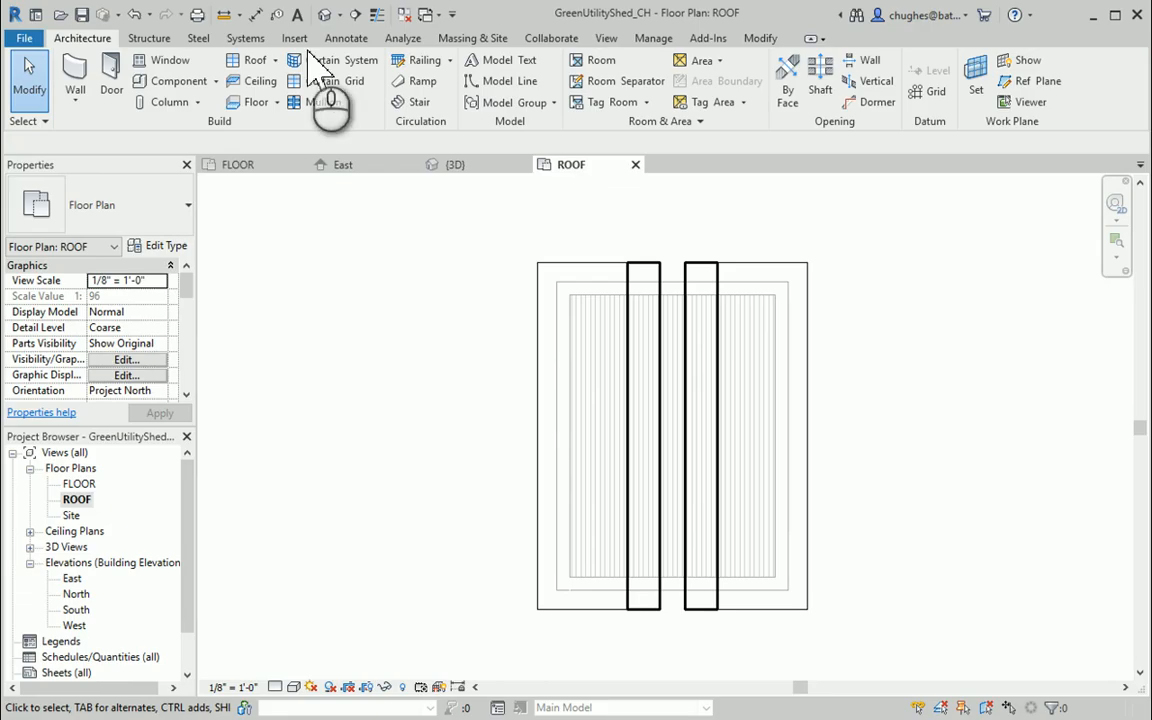
pyautogui.click(324, 14)
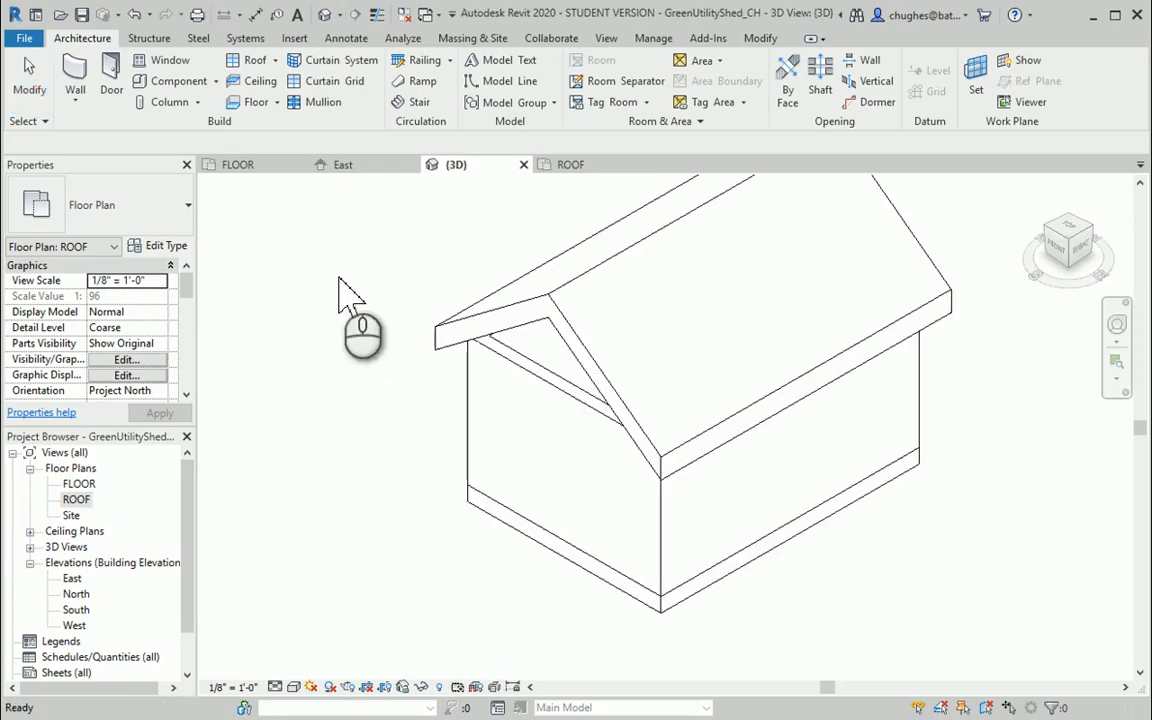
pyautogui.moveTo(339, 265); pyautogui.dragTo(321, 311, button='middle')
pyautogui.scroll(-2, 321, 301)
pyautogui.moveTo(319, 264); pyautogui.dragTo(339, 294, button='middle')
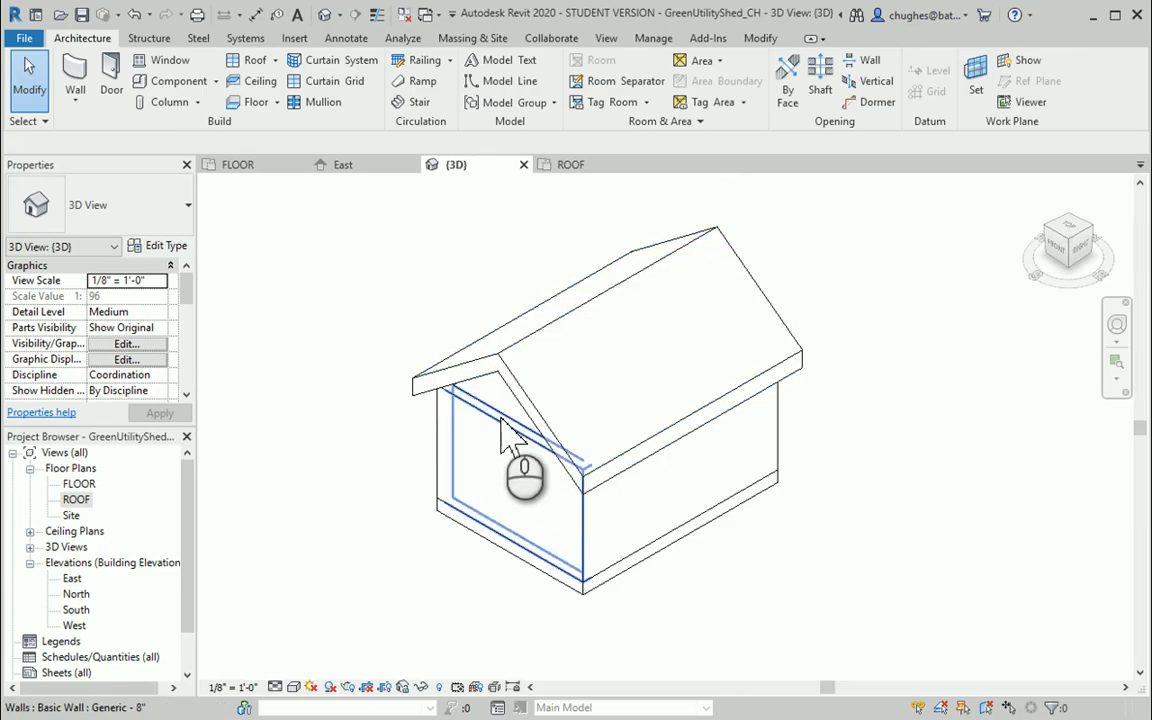
pyautogui.moveTo(442, 431); pyautogui.dragTo(446, 433, button='middle')
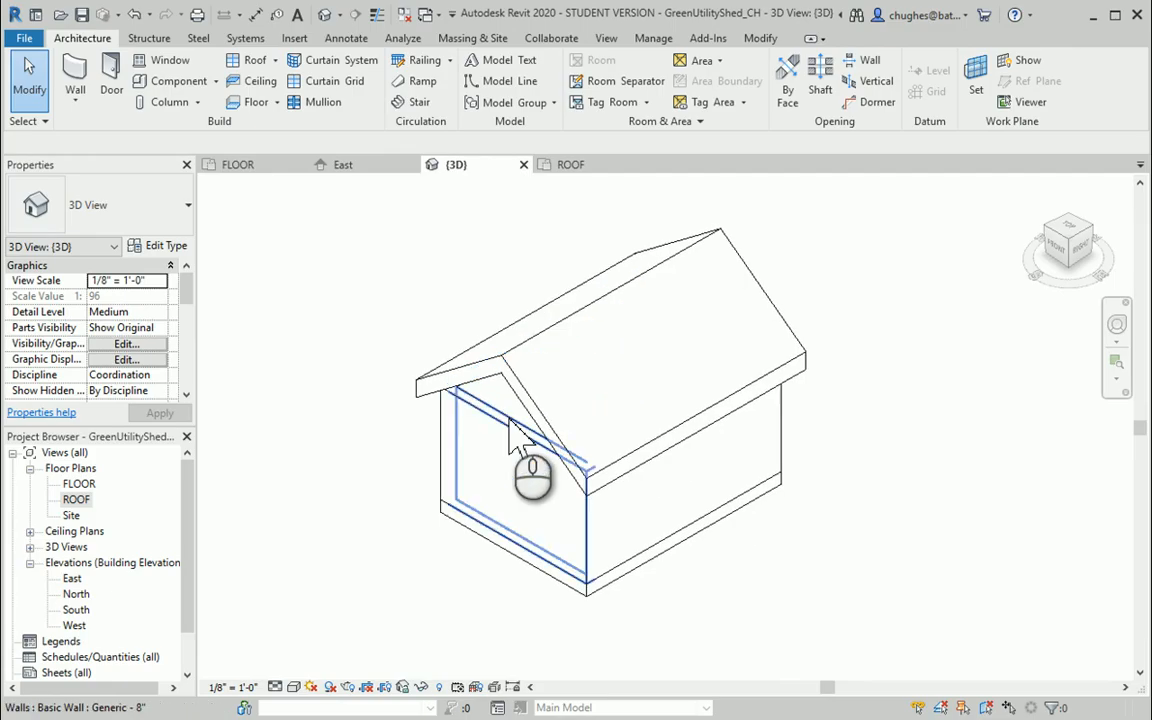
pyautogui.click(511, 420)
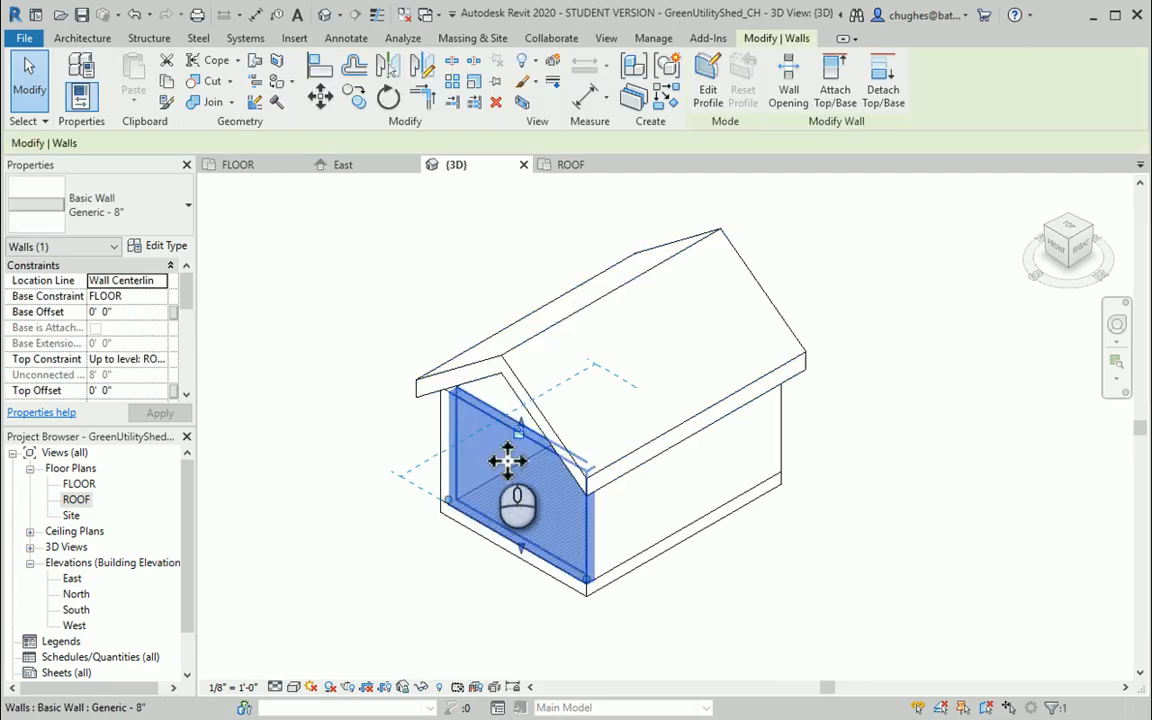
pyautogui.click(355, 285)
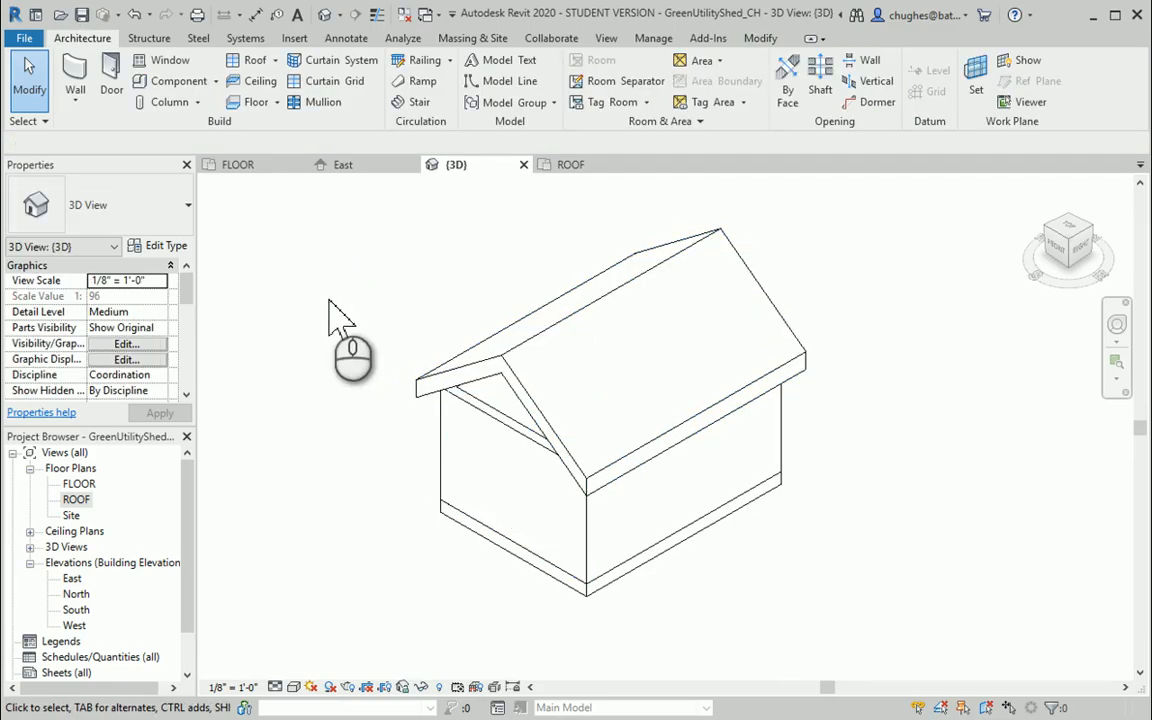
# Select the whole chain of four walls and attach their tops to the roof in the 3D view
pyautogui.click(481, 414)
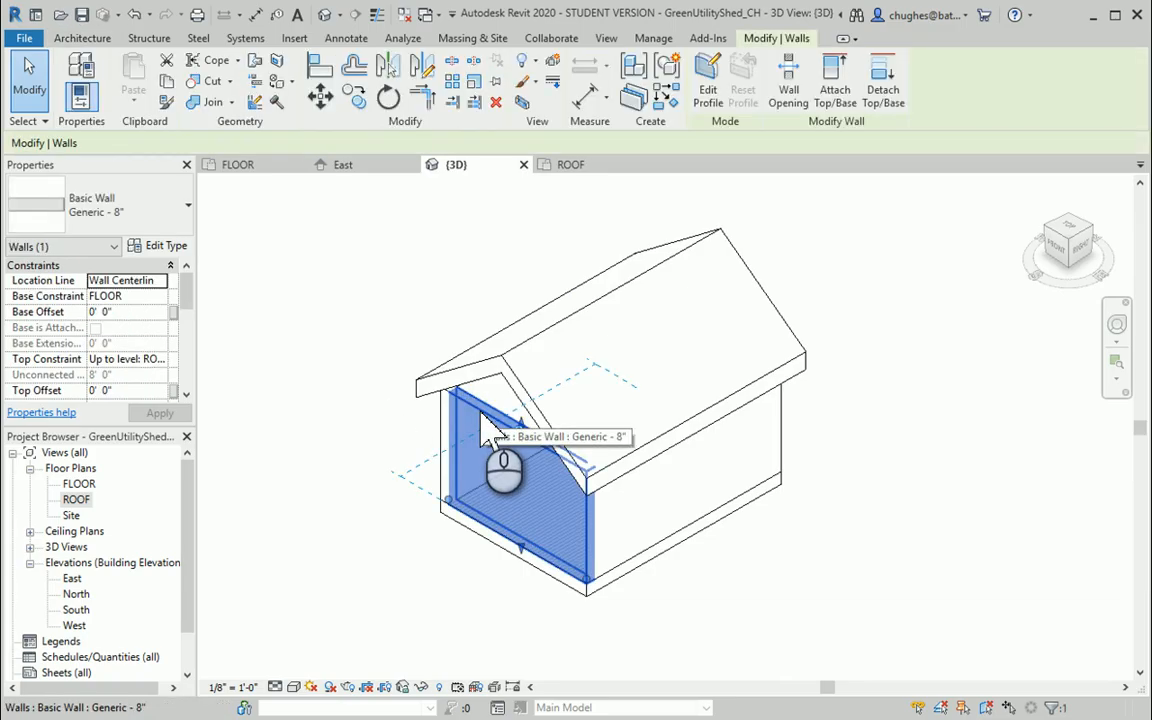
pyautogui.press('Tab')
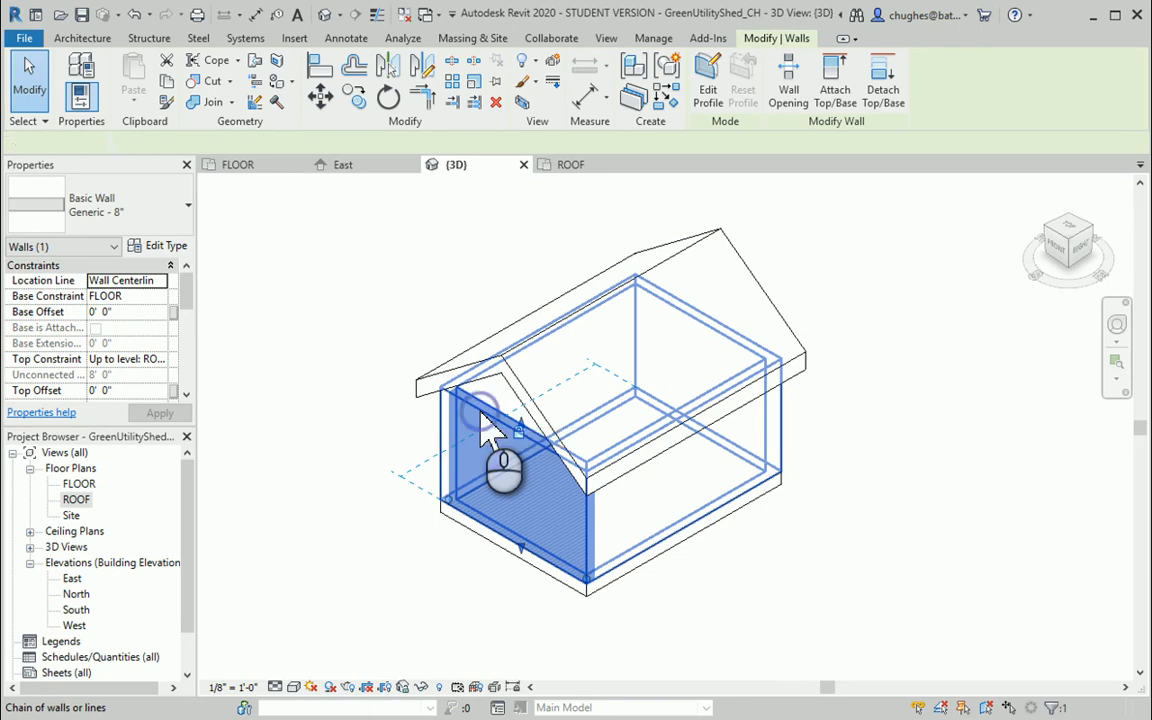
pyautogui.click(481, 412)
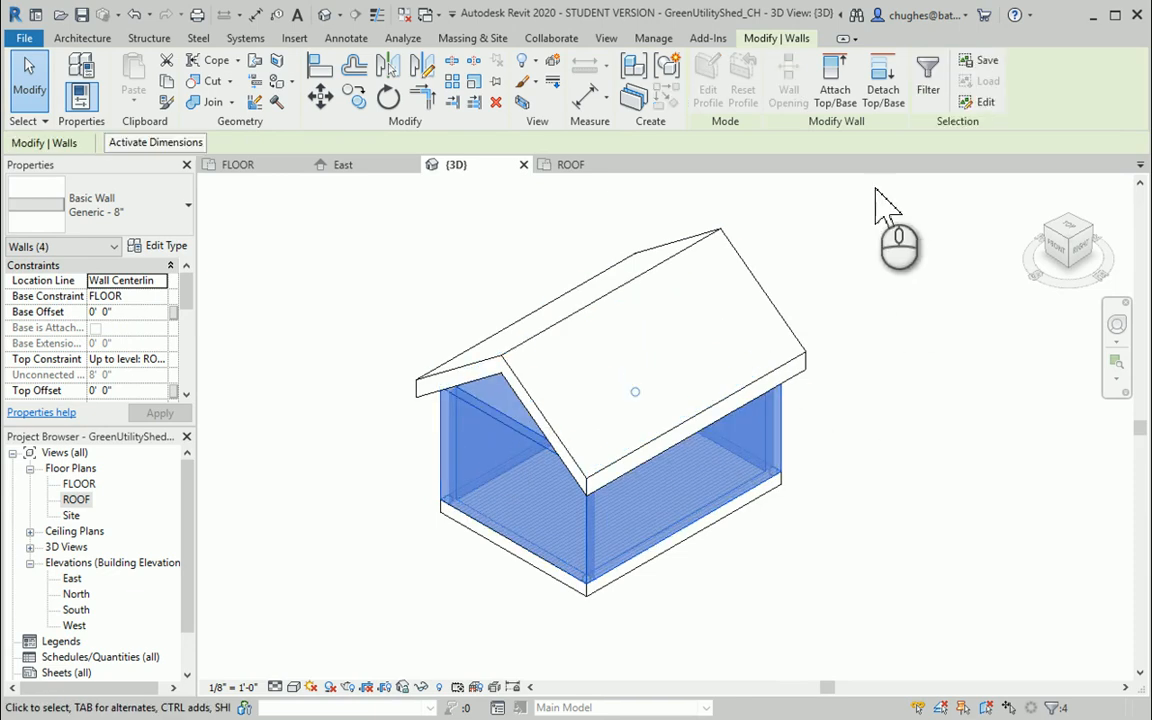
pyautogui.click(833, 89)
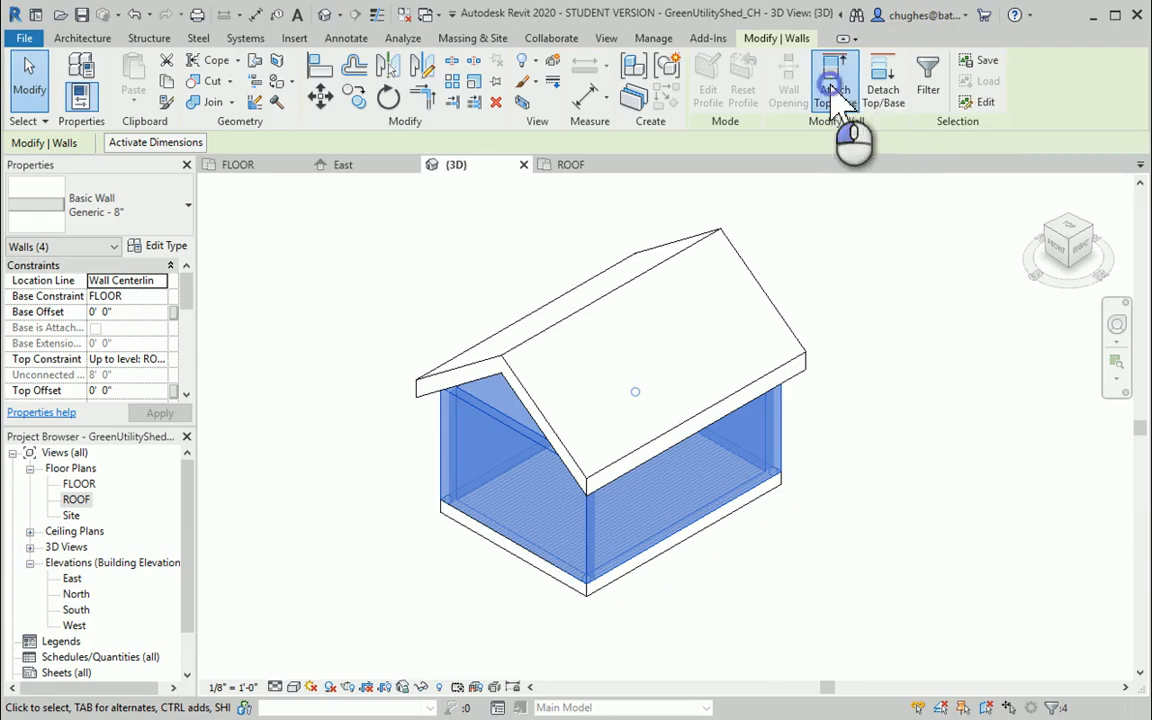
pyautogui.click(630, 303)
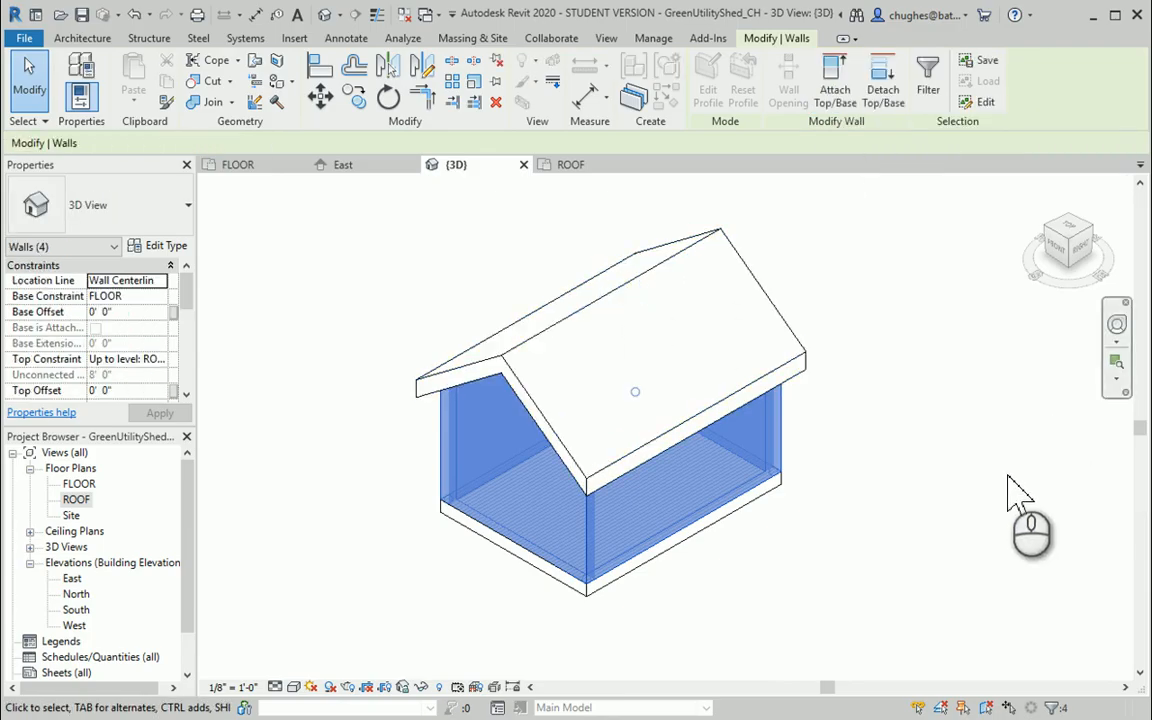
pyautogui.click(936, 368)
pyautogui.moveTo(1070, 242)
pyautogui.mouseDown()
pyautogui.moveTo(1095, 235)
pyautogui.moveTo(1124, 198)
pyautogui.moveTo(1145, 420)
pyautogui.moveTo(1140, 698)
pyautogui.moveTo(237, 694)
pyautogui.moveTo(360, 694)
pyautogui.moveTo(267, 245)
pyautogui.moveTo(1090, 257)
pyautogui.moveTo(1041, 296)
pyautogui.mouseUp()
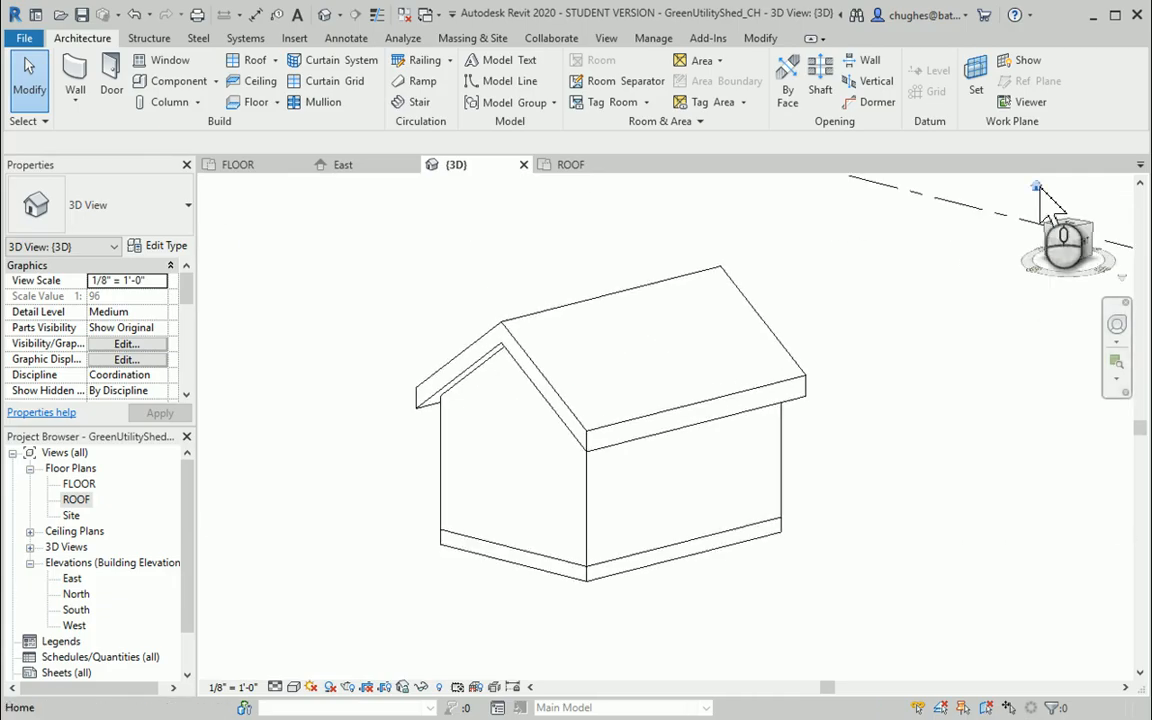
pyautogui.scroll(-8, 776, 368)
pyautogui.scroll(2, 751, 432)
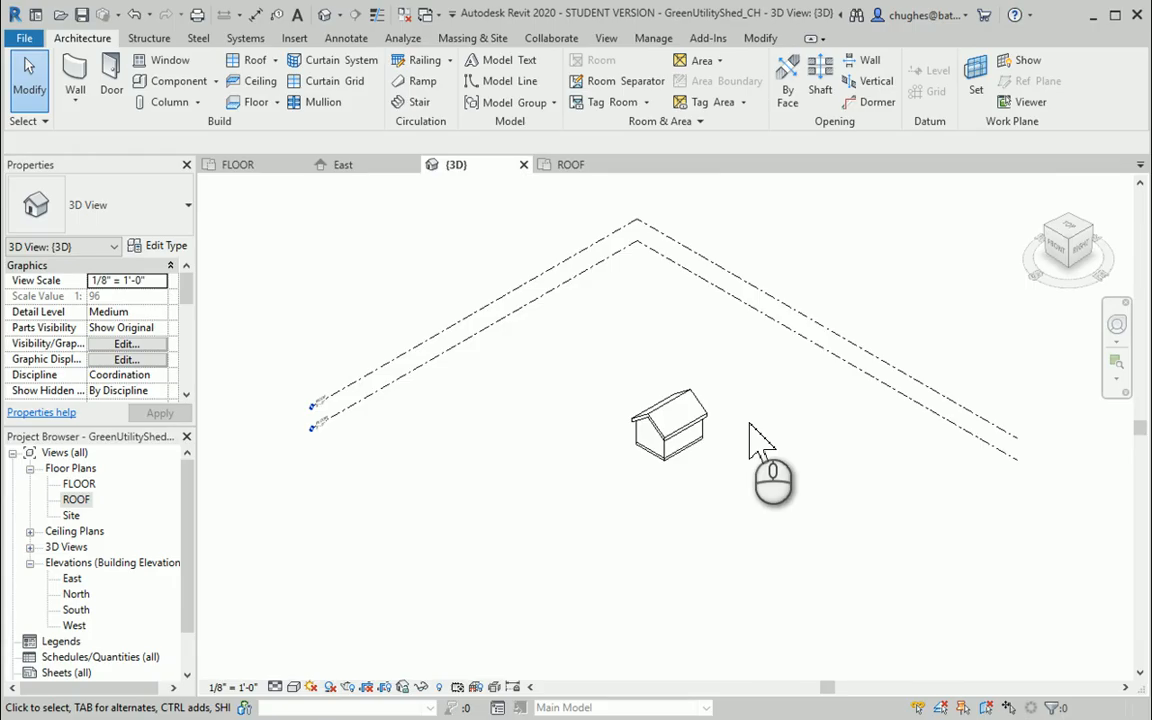
pyautogui.scroll(5, 700, 440)
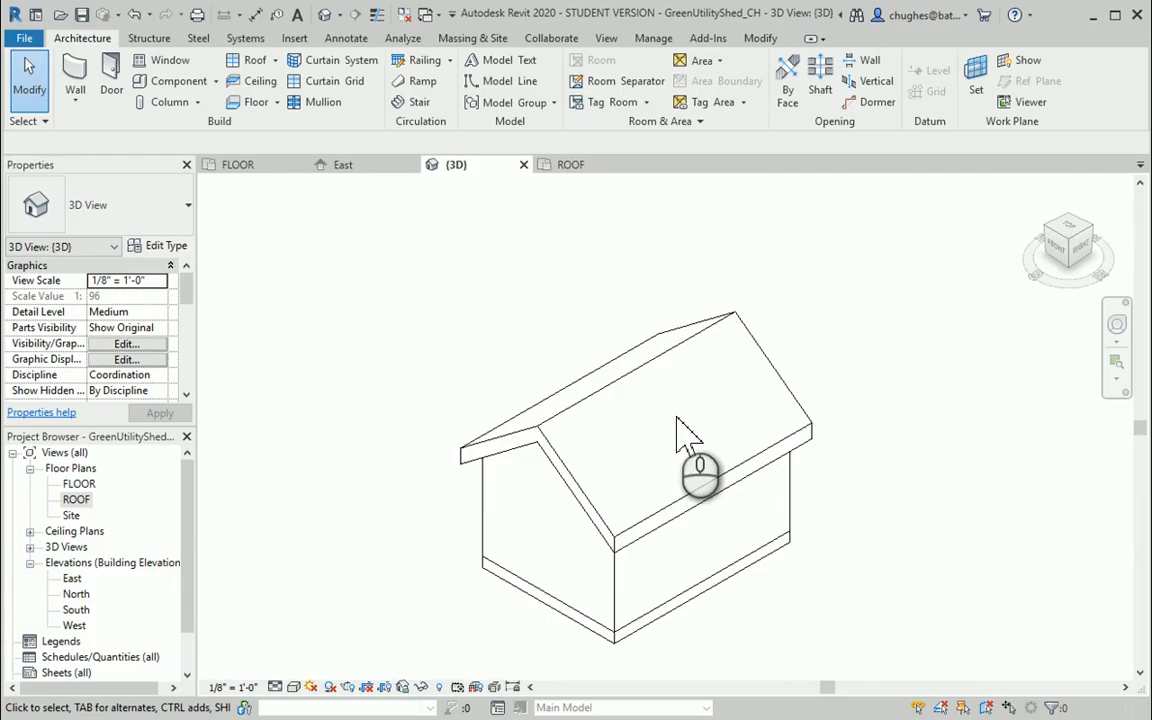
# In the ROOF plan, edit the roof's footprint so both end edges over the 12' walls define a slope, and finish the edit
pyautogui.click(655, 395)
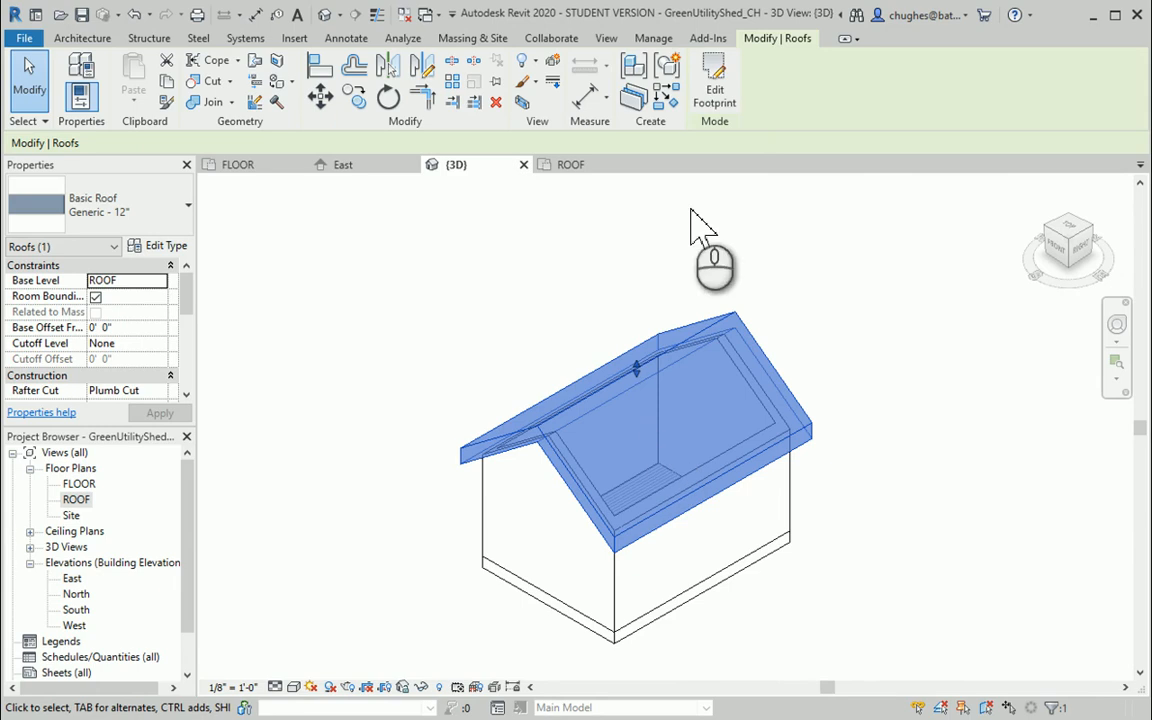
pyautogui.click(76, 486)
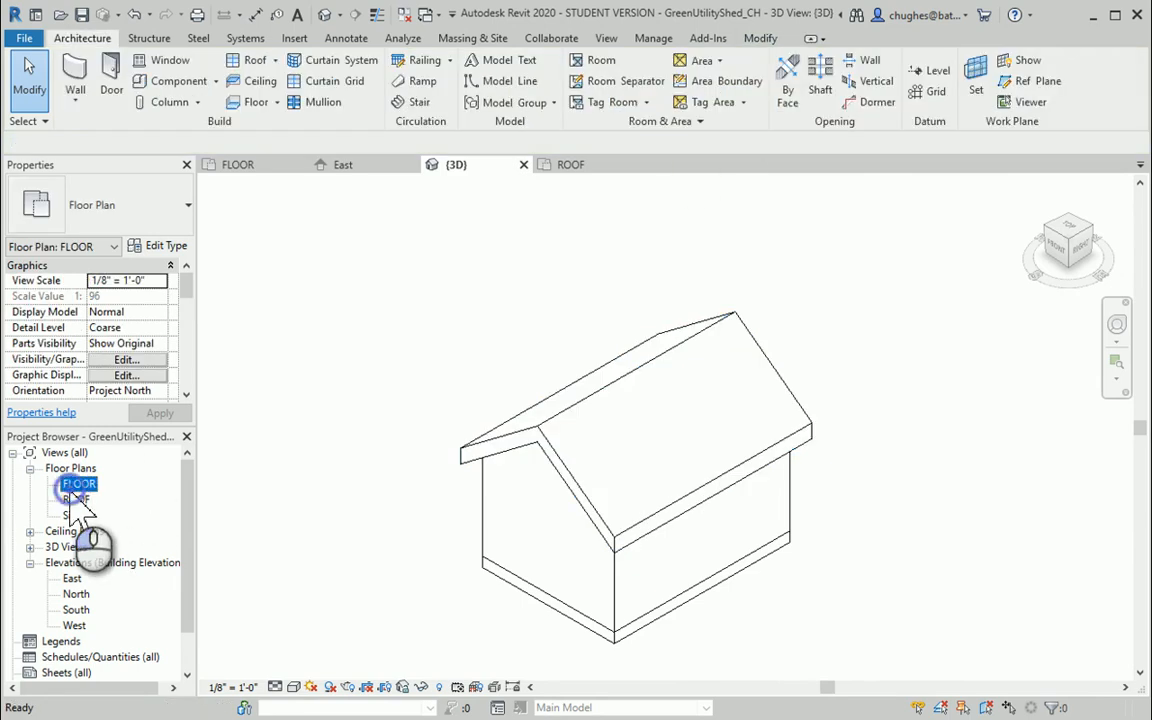
pyautogui.doubleClick(78, 484)
pyautogui.doubleClick(76, 499)
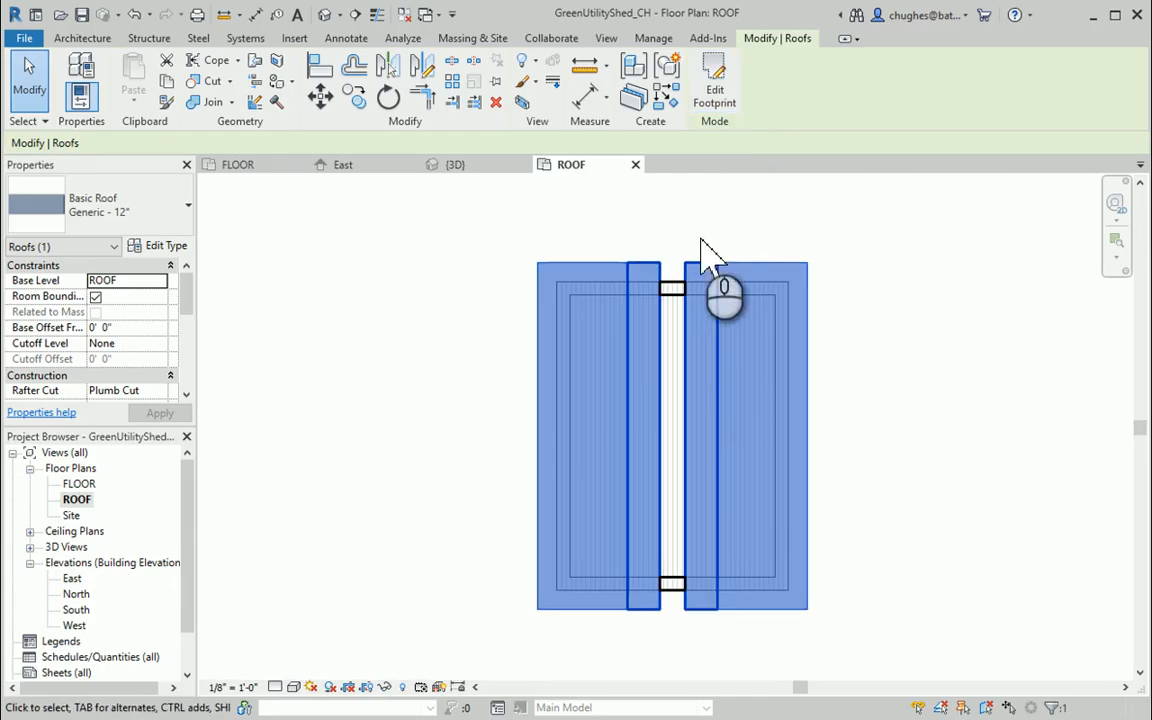
pyautogui.click(718, 100)
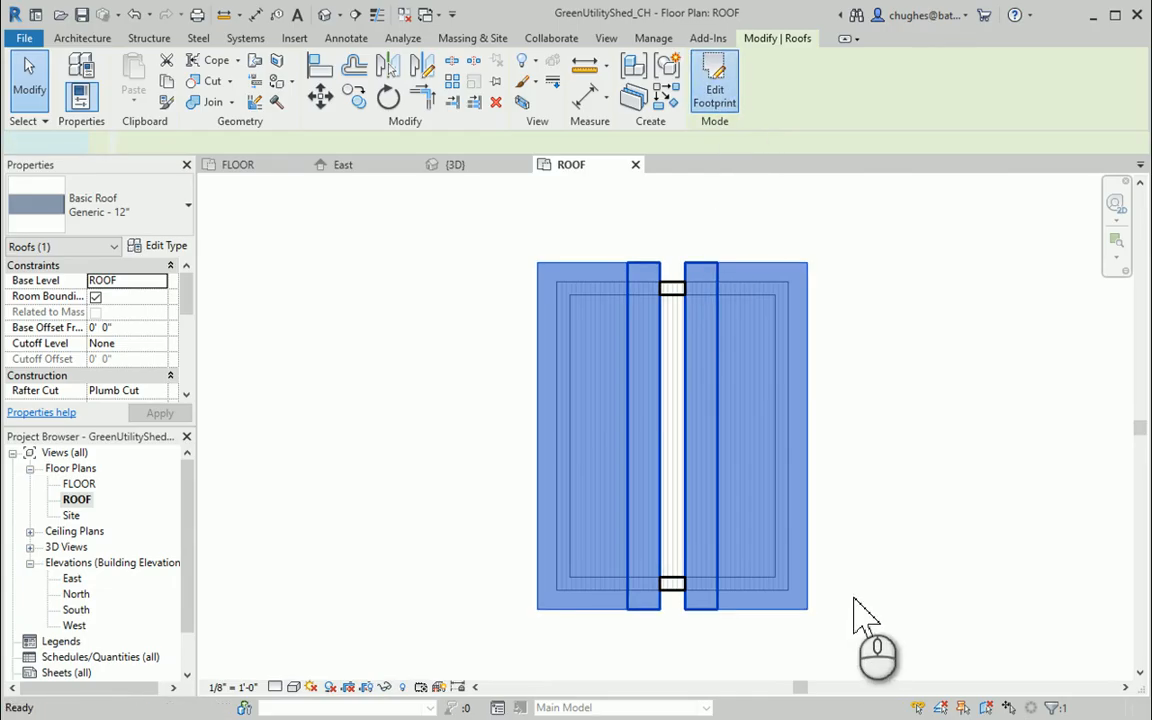
pyautogui.click(735, 262)
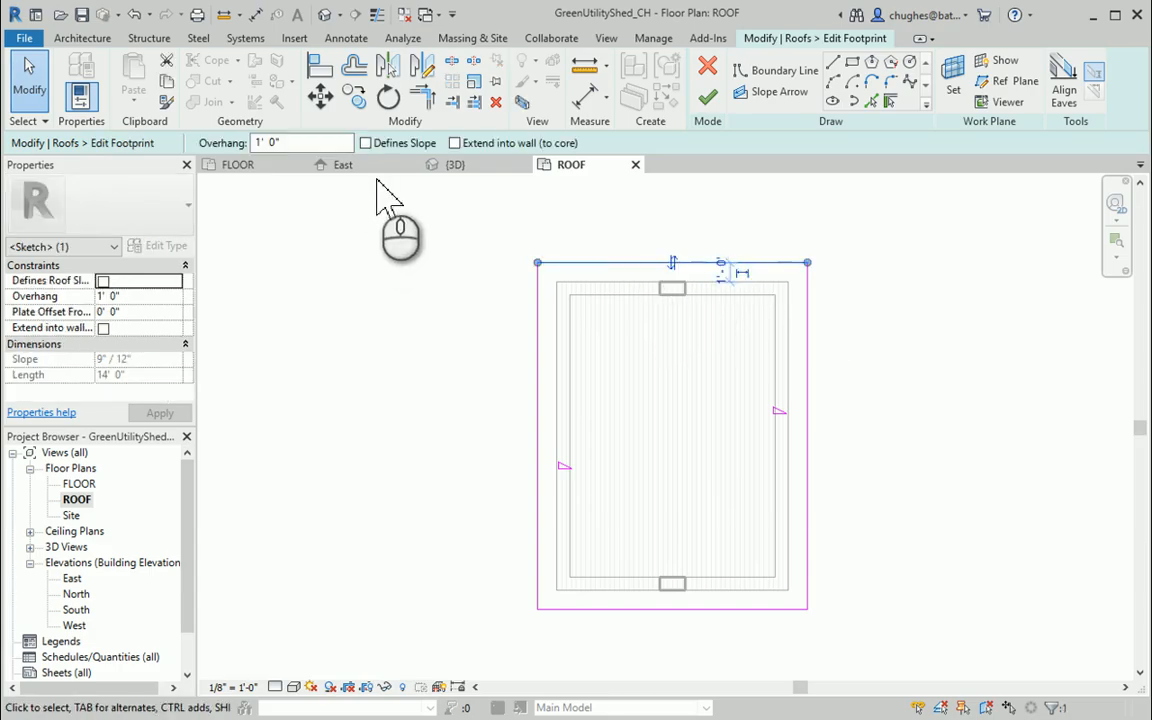
pyautogui.click(367, 143)
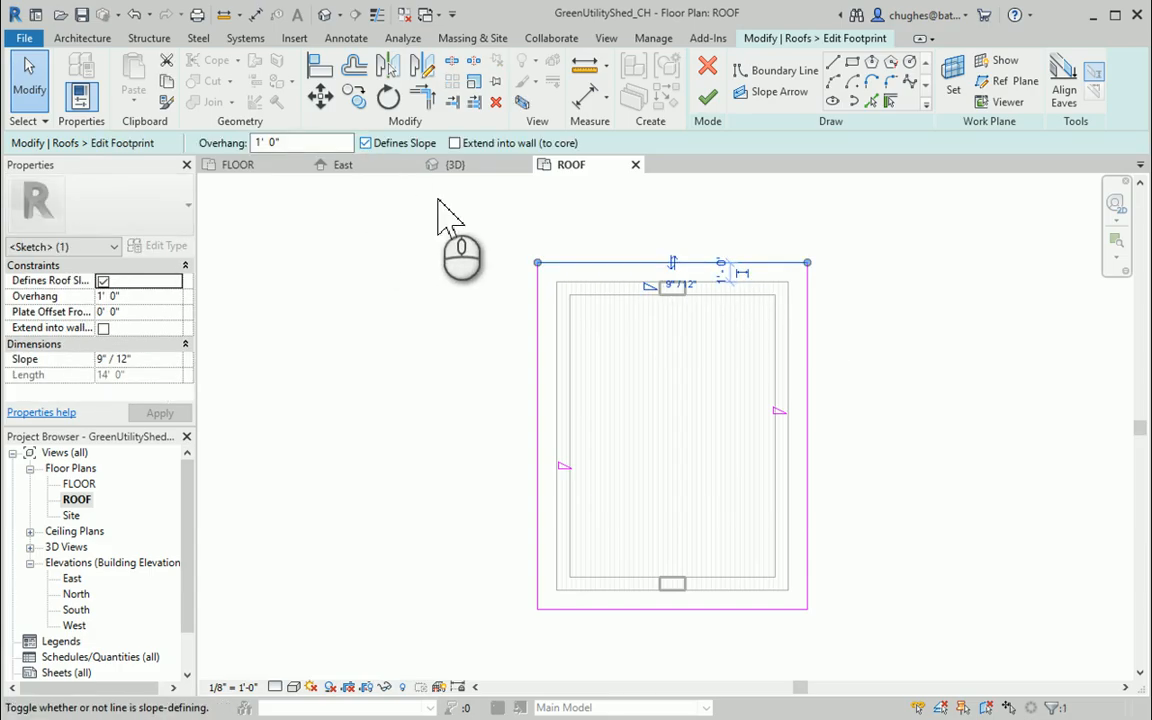
pyautogui.click(612, 605)
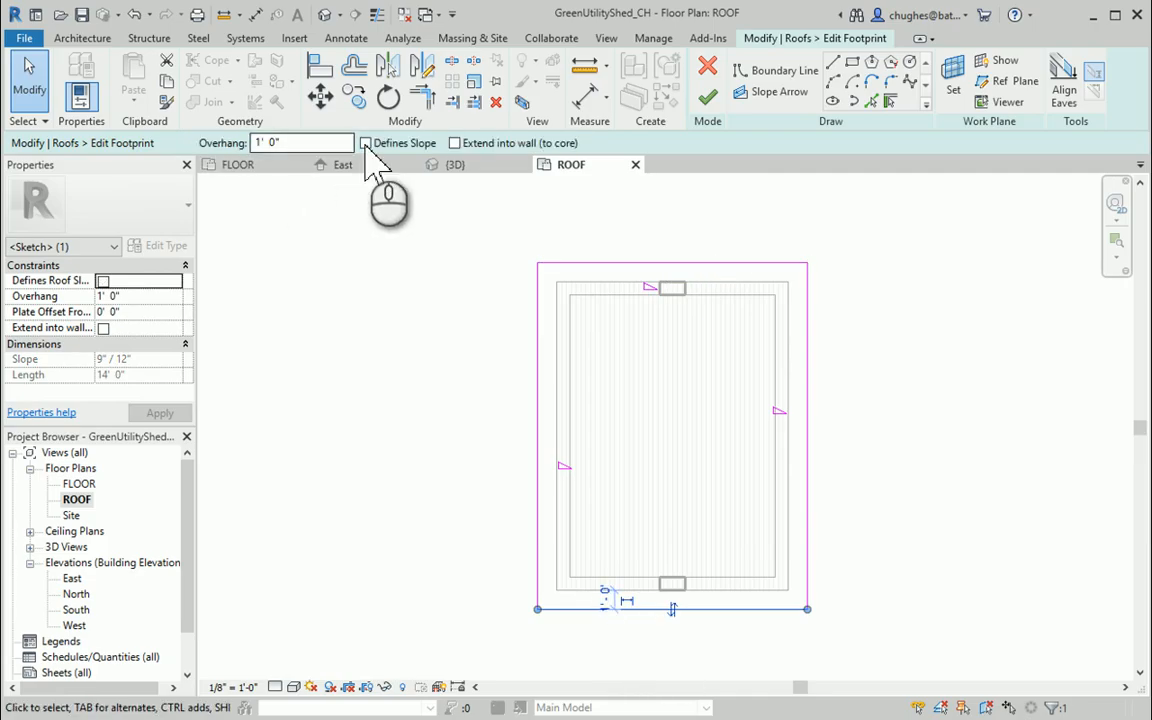
pyautogui.click(367, 143)
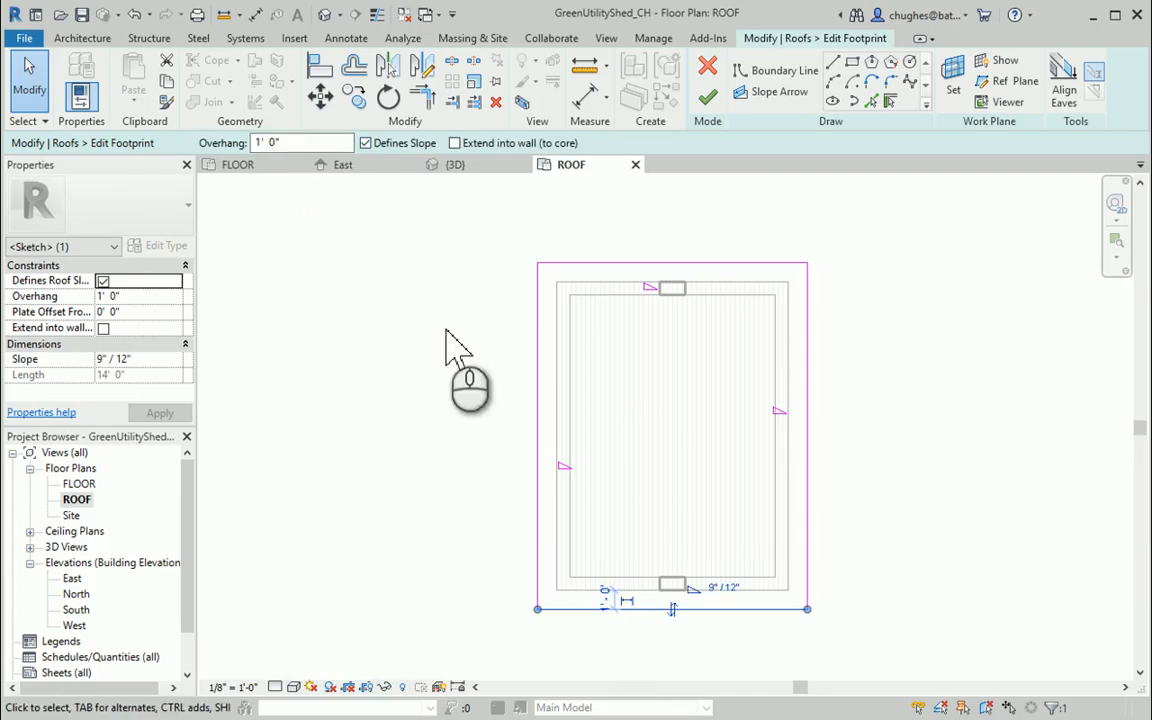
pyautogui.click(708, 98)
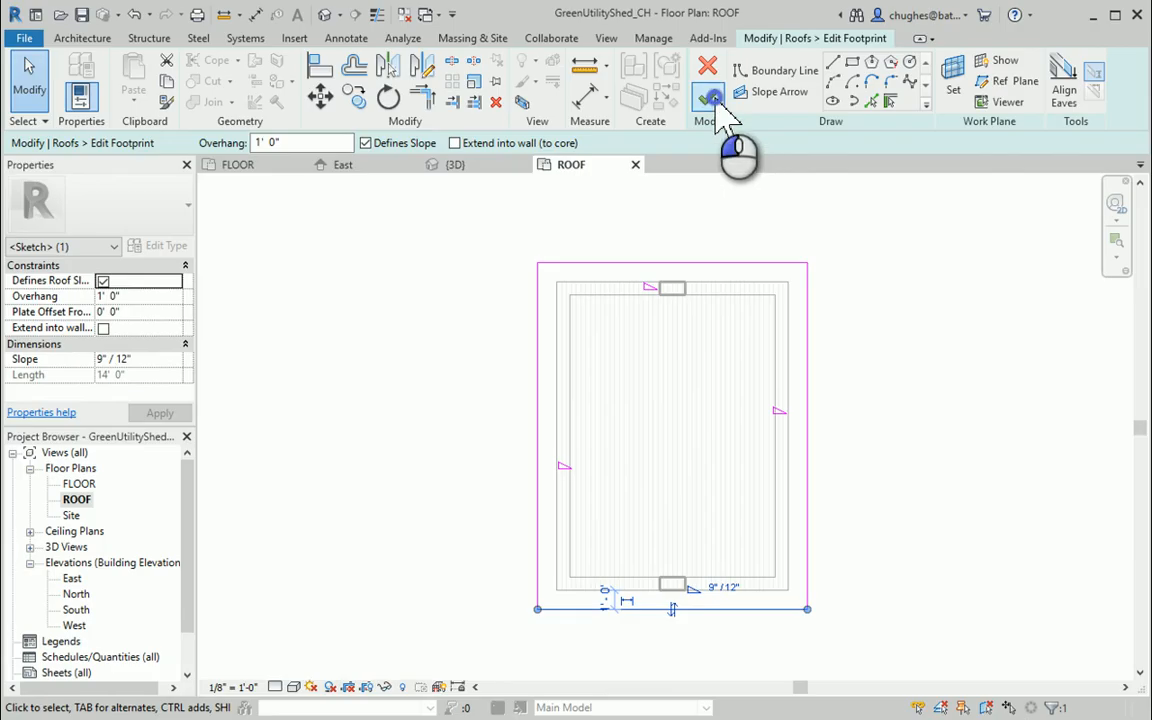
# In the 3D view, edit the roof's footprint so the two 12' end-wall edges no longer define a slope, and finish the edit
pyautogui.click(326, 15)
pyautogui.press('Escape')
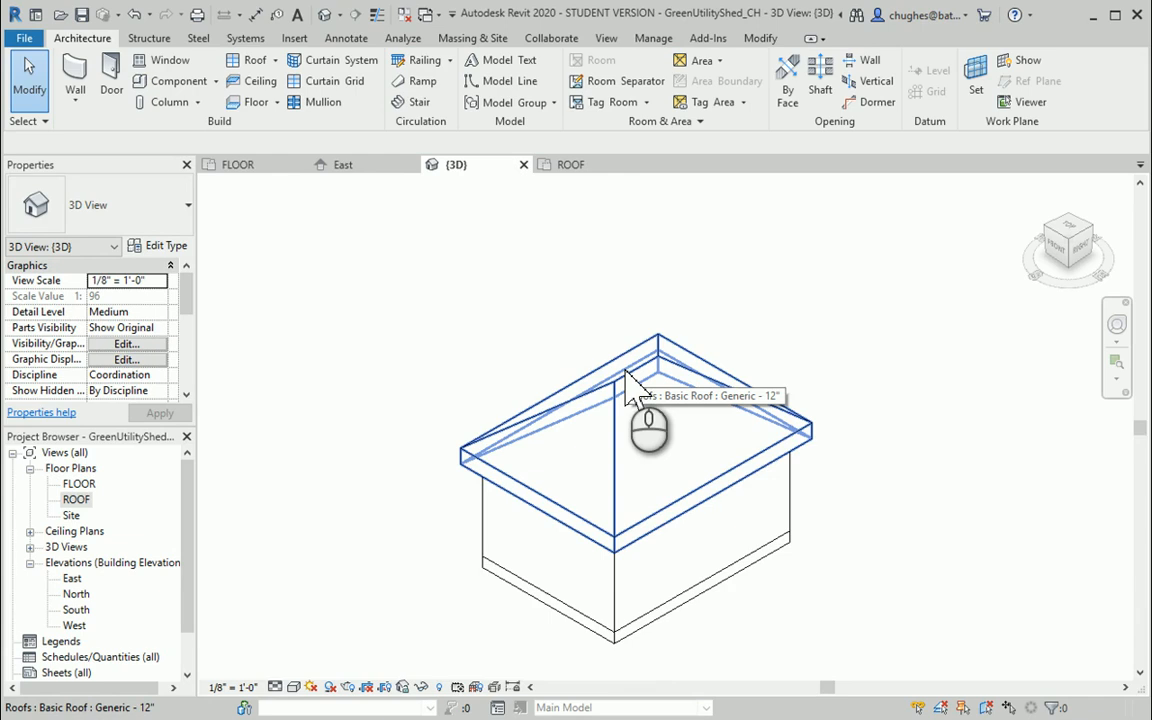
pyautogui.click(626, 380)
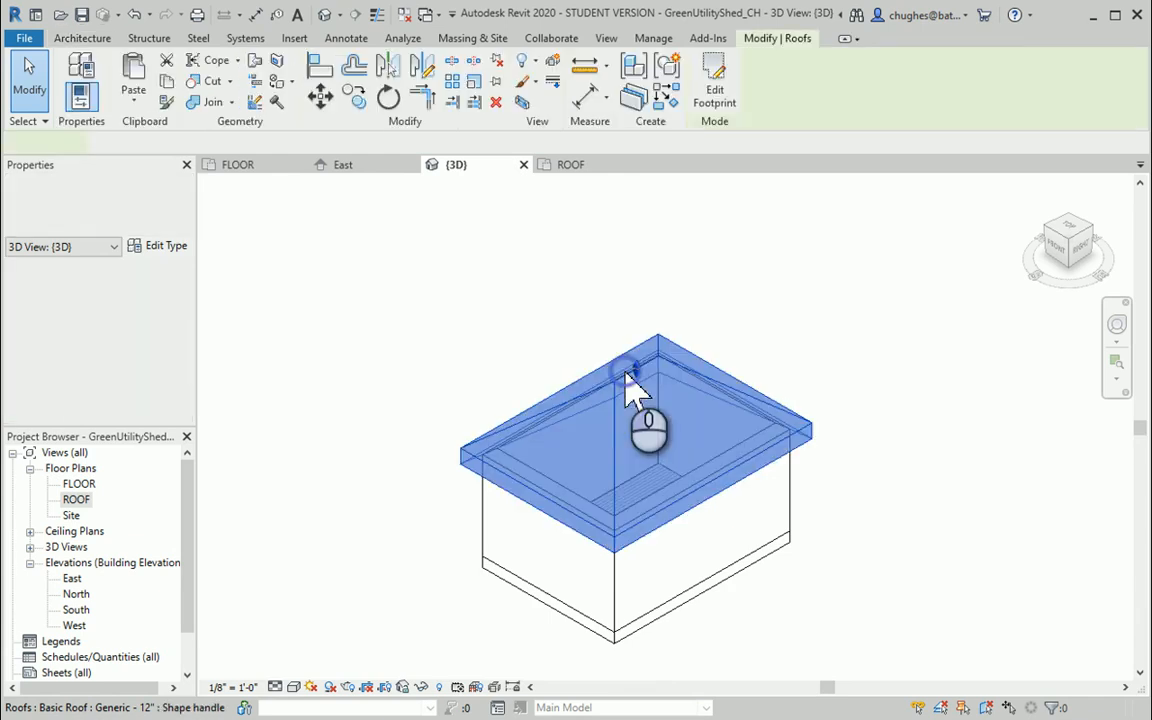
pyautogui.click(542, 292)
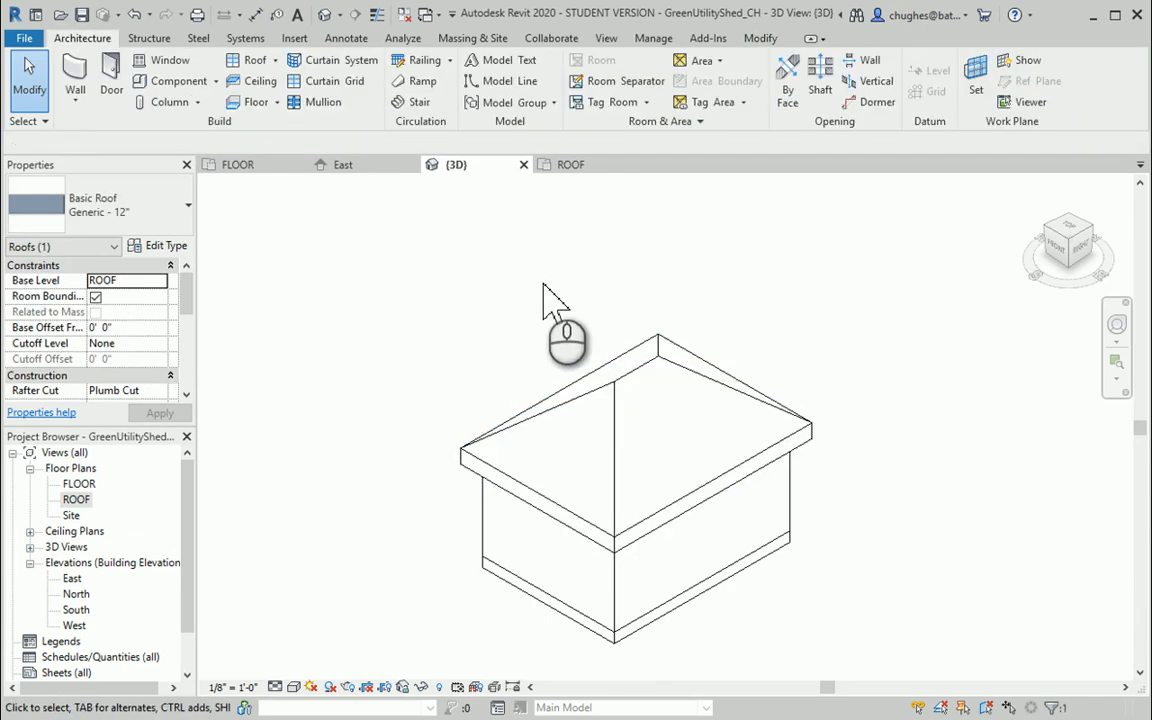
pyautogui.click(661, 362)
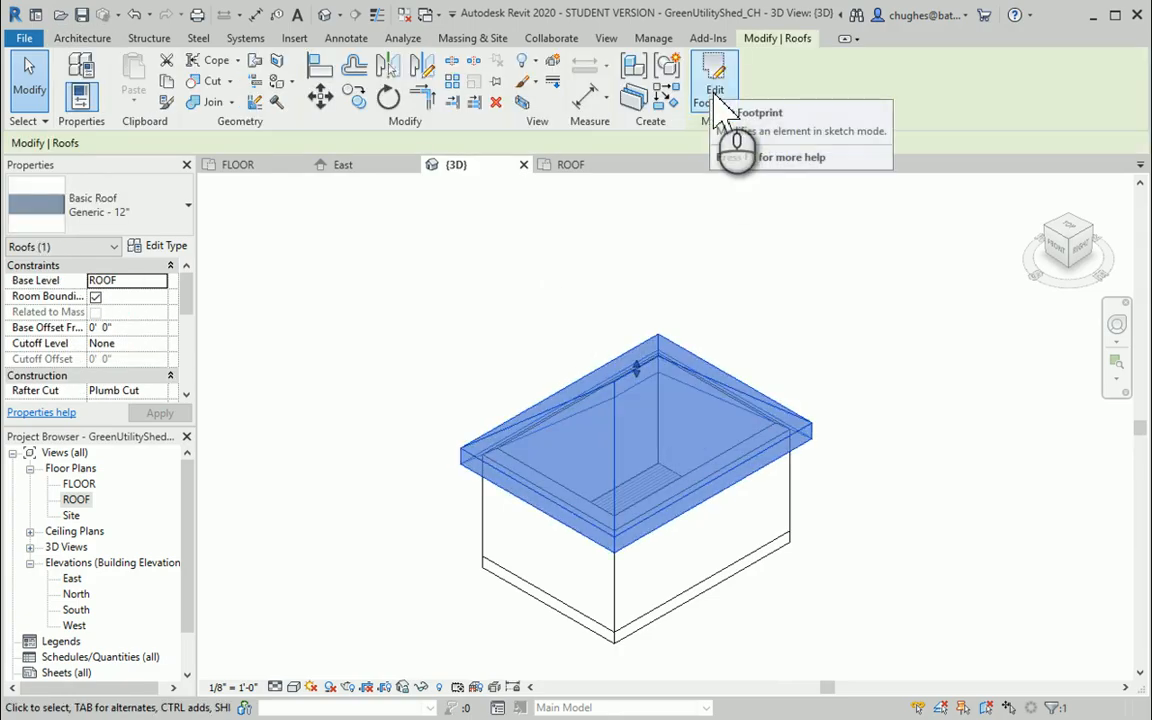
pyautogui.click(715, 100)
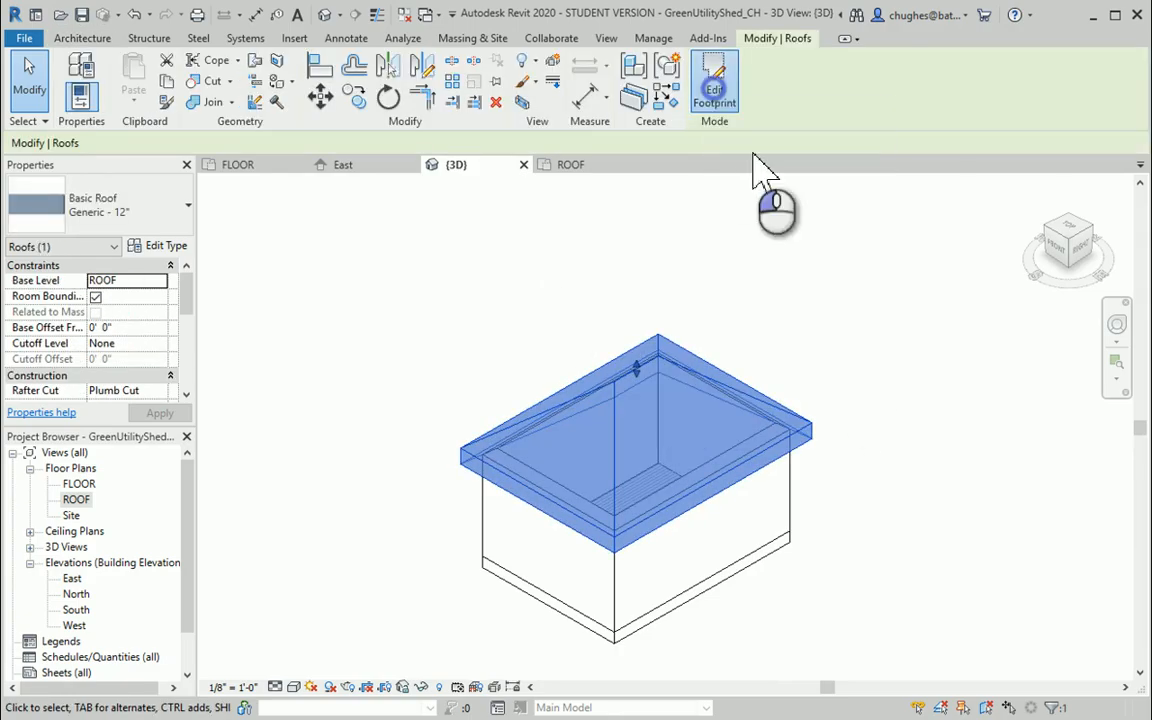
pyautogui.click(752, 394)
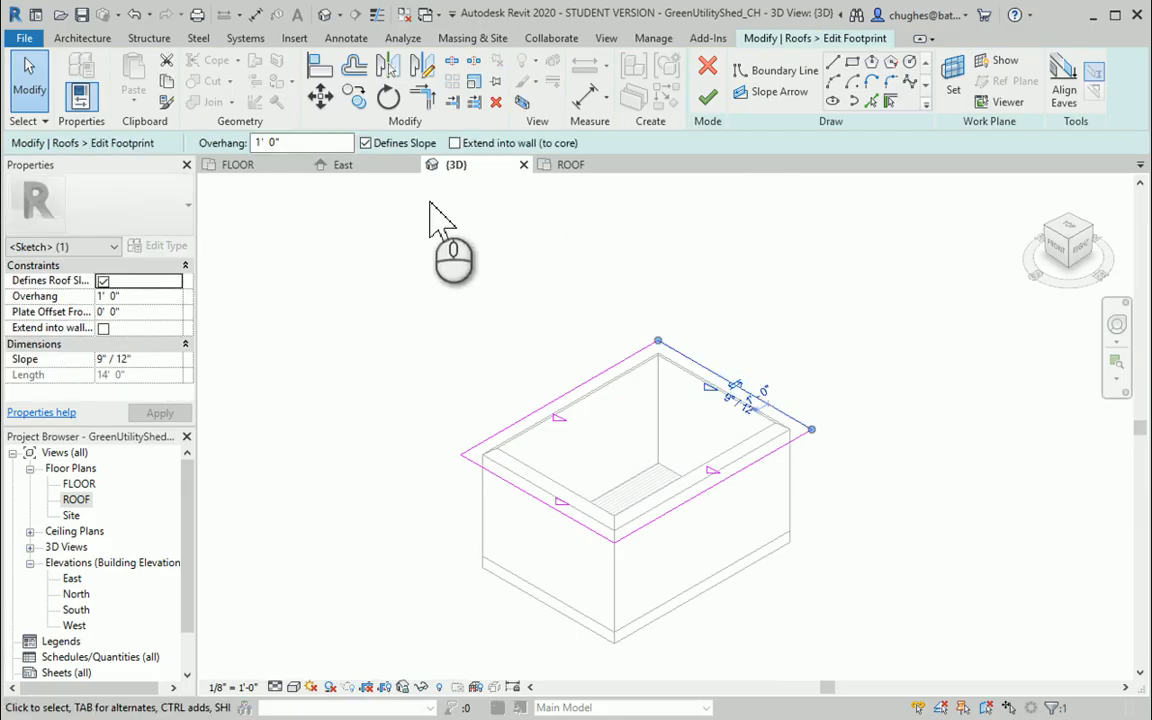
pyautogui.click(366, 143)
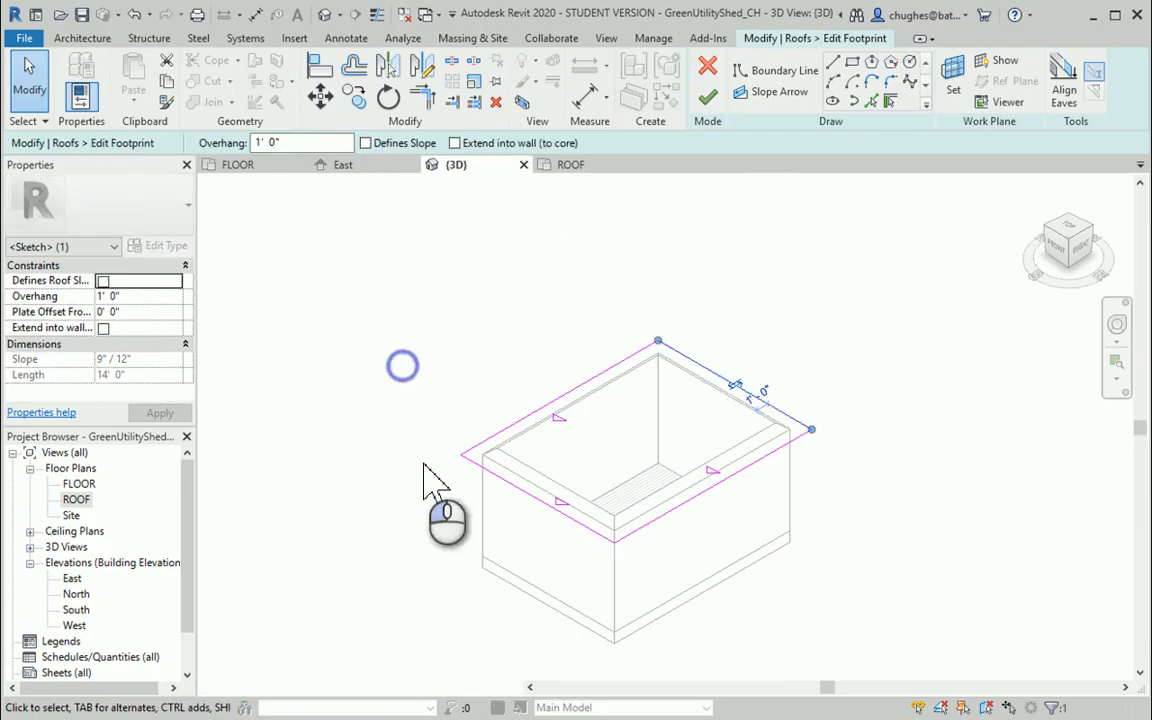
pyautogui.click(496, 476)
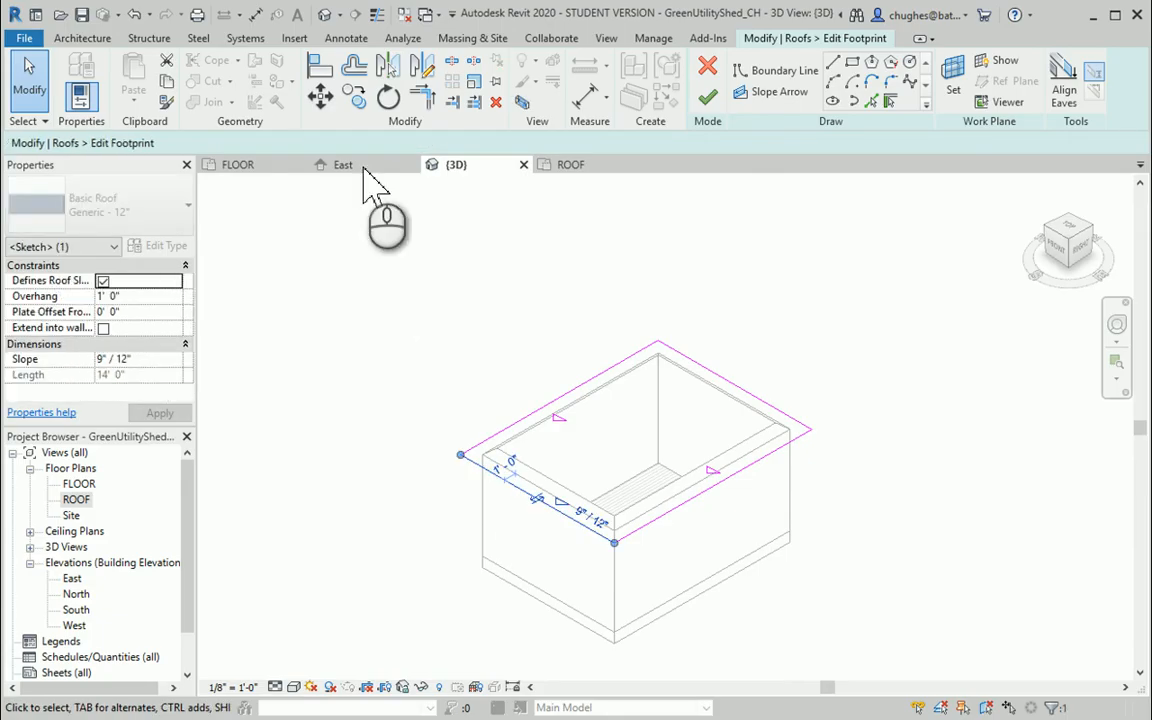
pyautogui.click(367, 143)
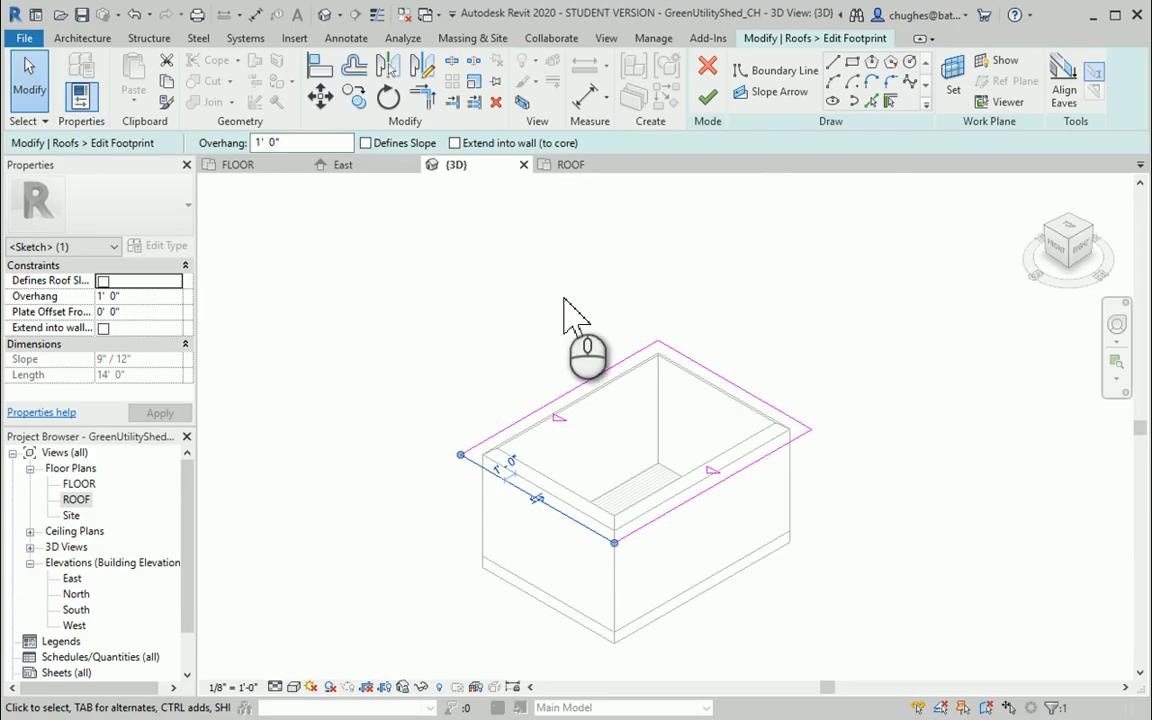
pyautogui.click(708, 100)
pyautogui.click(930, 332)
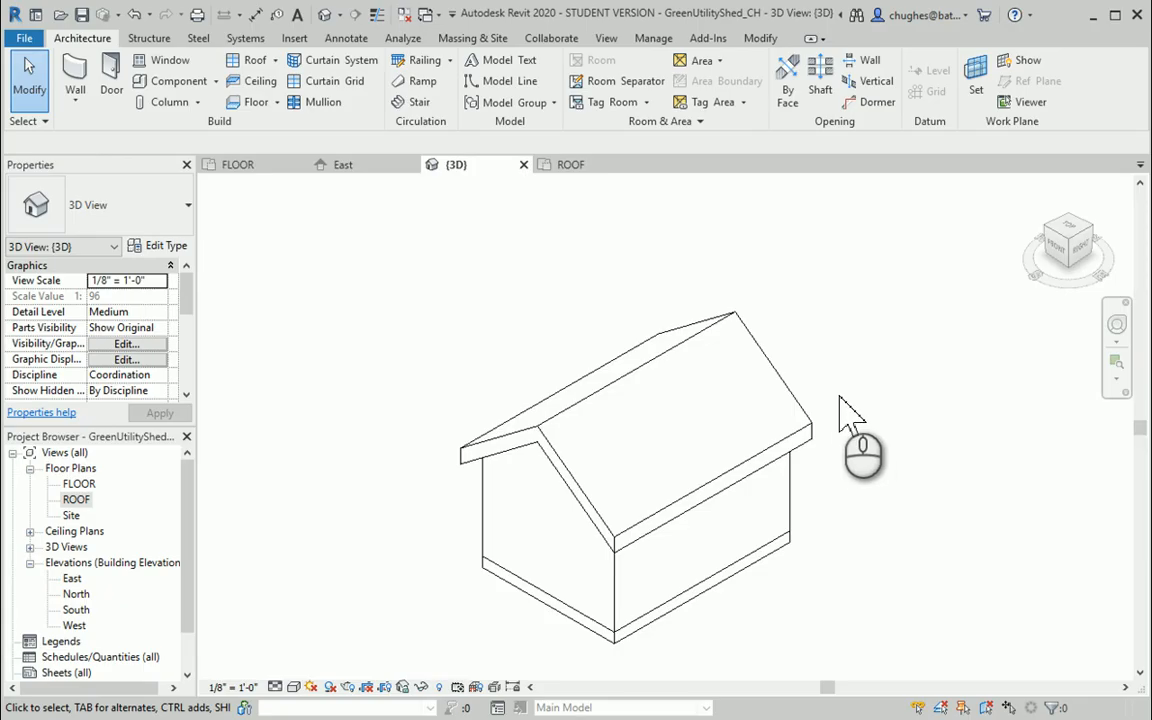
# Change the shed's roof type to Basic Roof Wood Rafter 8" - Asphalt Shingle - Insulated in the 3D view
pyautogui.click(668, 362)
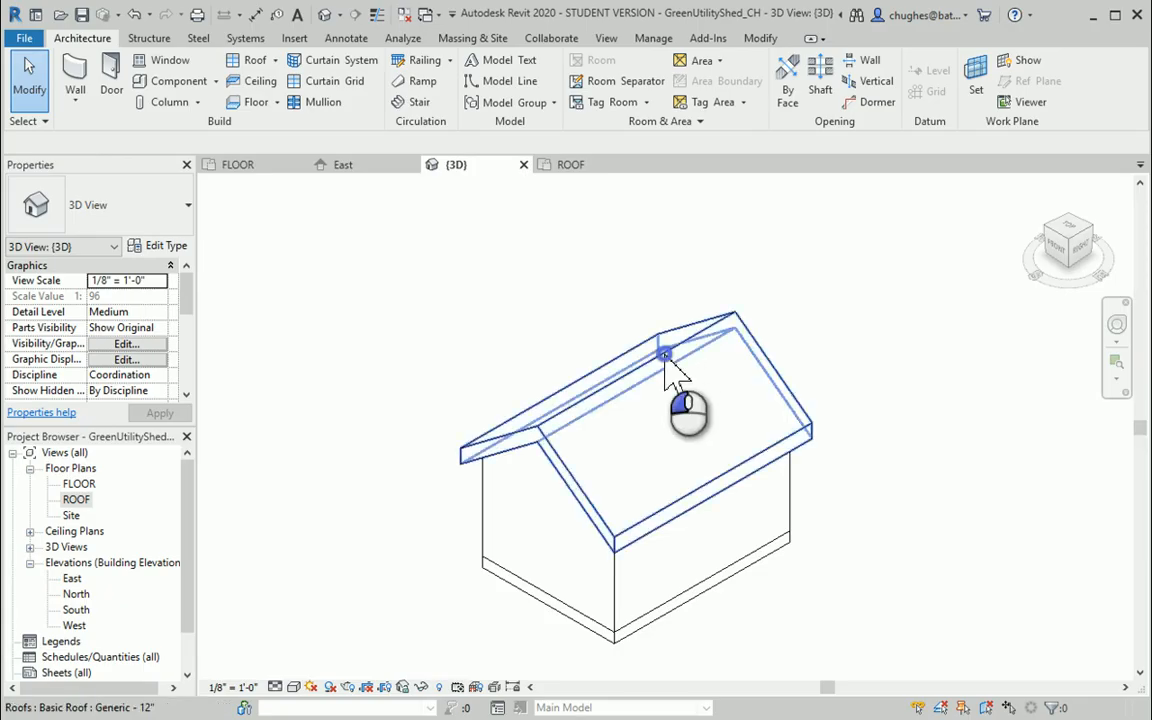
pyautogui.click(127, 215)
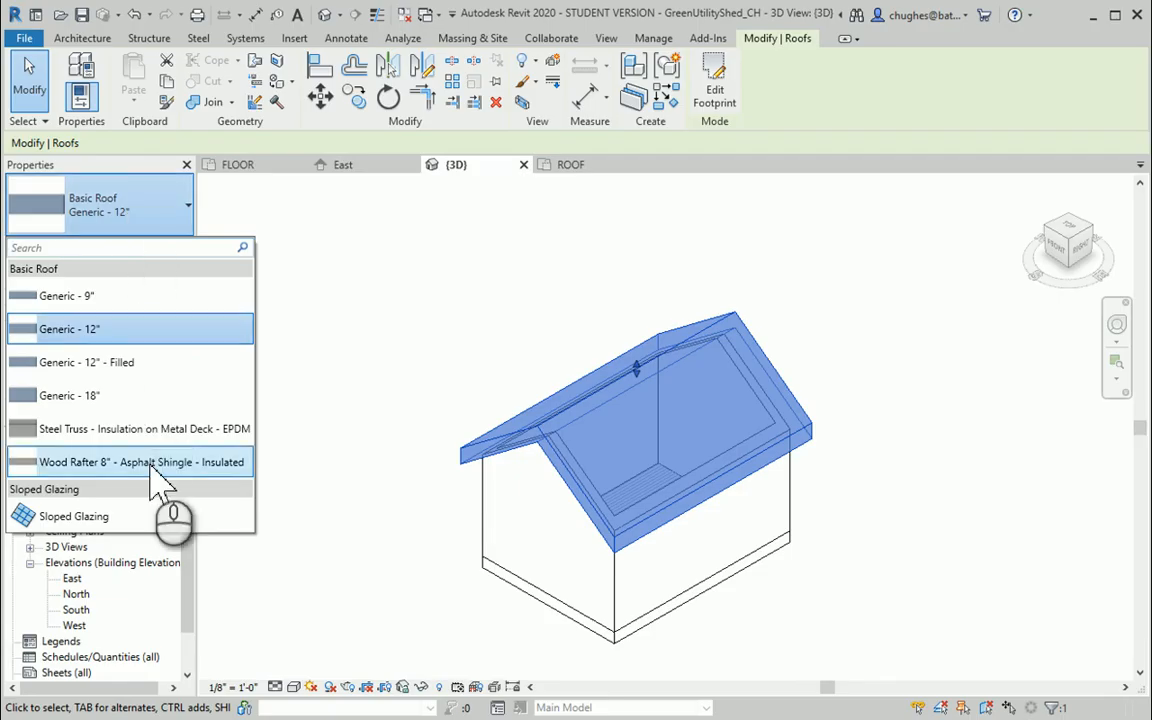
pyautogui.click(151, 465)
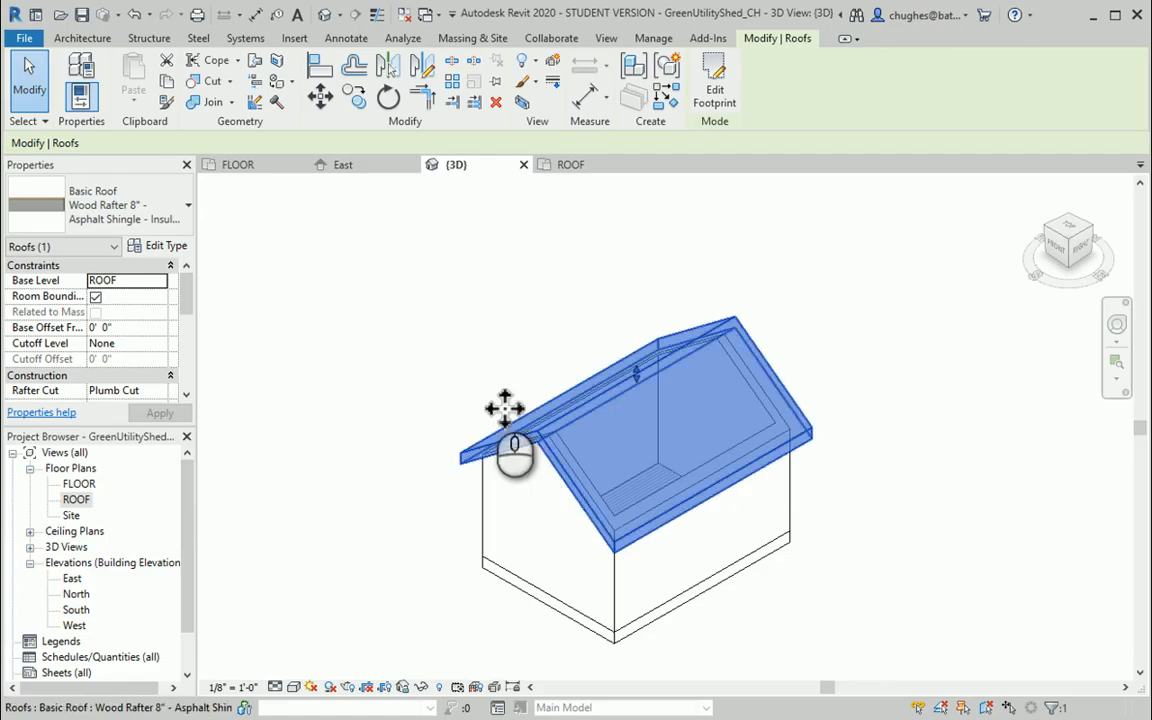
pyautogui.click(452, 336)
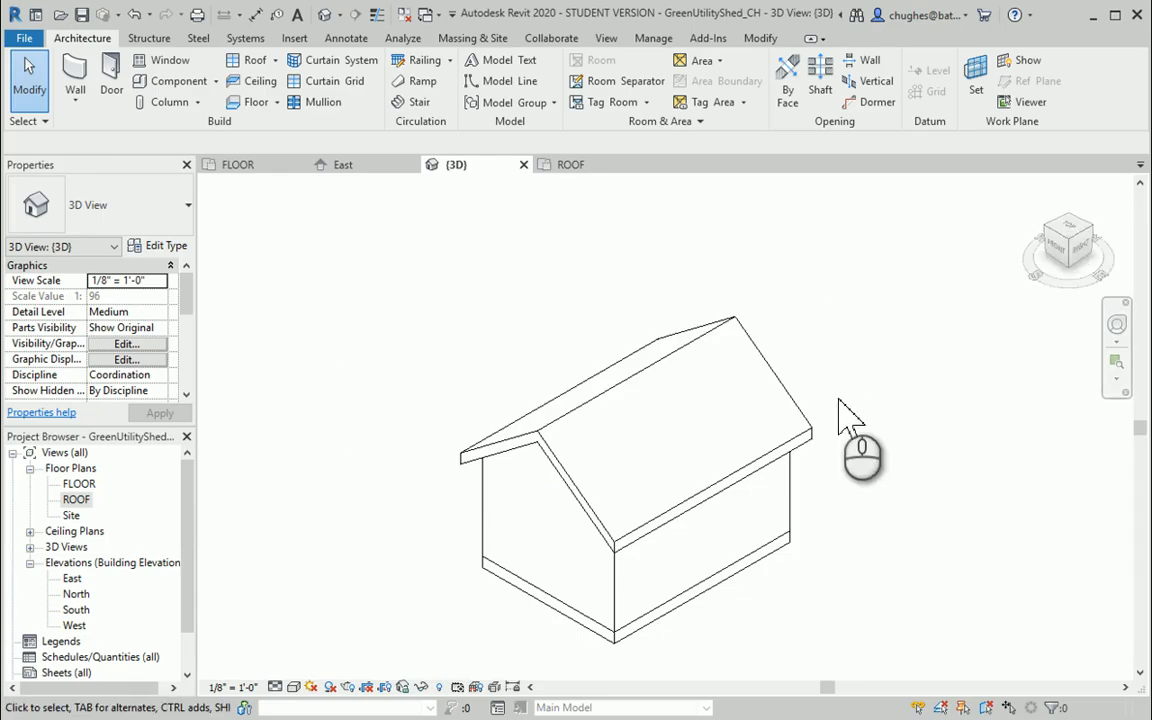
# Compare the shed's 3D view in the Shaded, Consistent Colors and Realistic visual styles
pyautogui.moveTo(838, 405); pyautogui.dragTo(794, 357, button='middle')
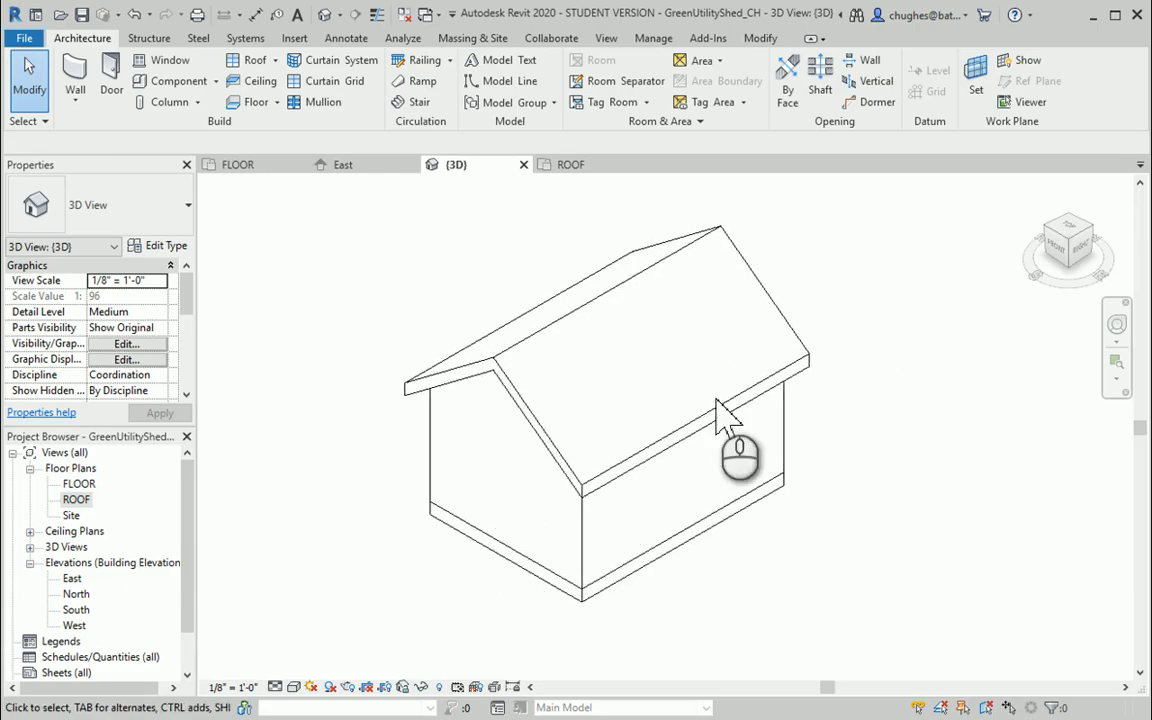
pyautogui.click(294, 687)
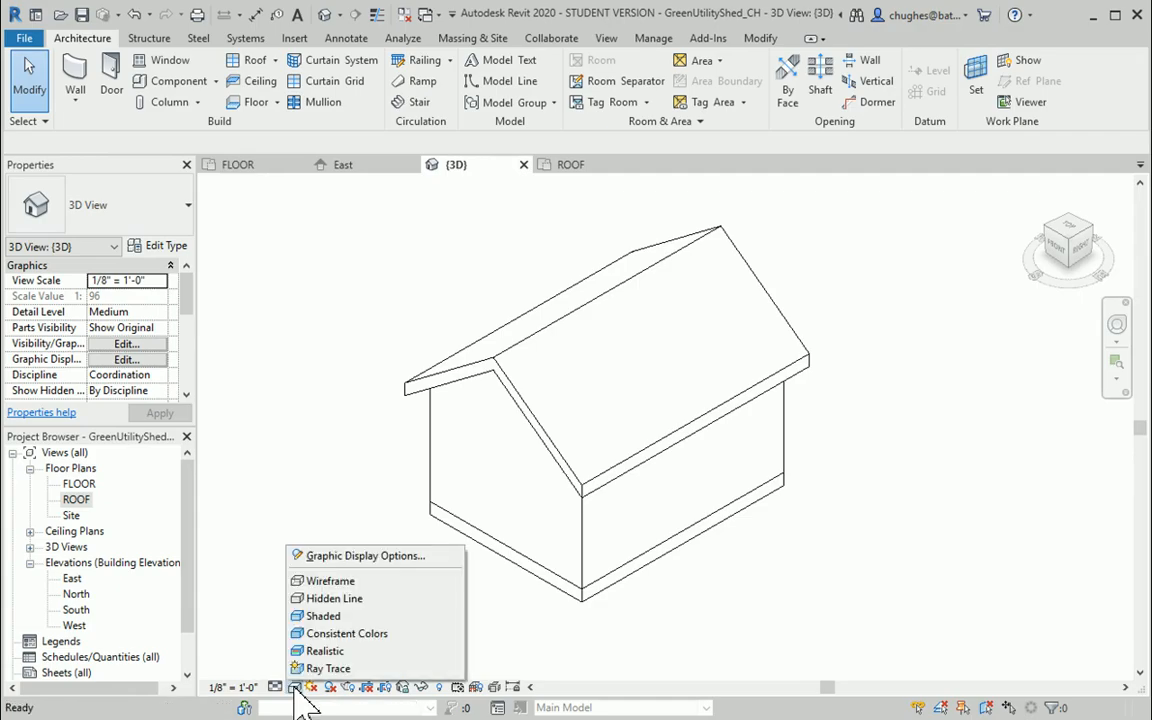
pyautogui.click(323, 617)
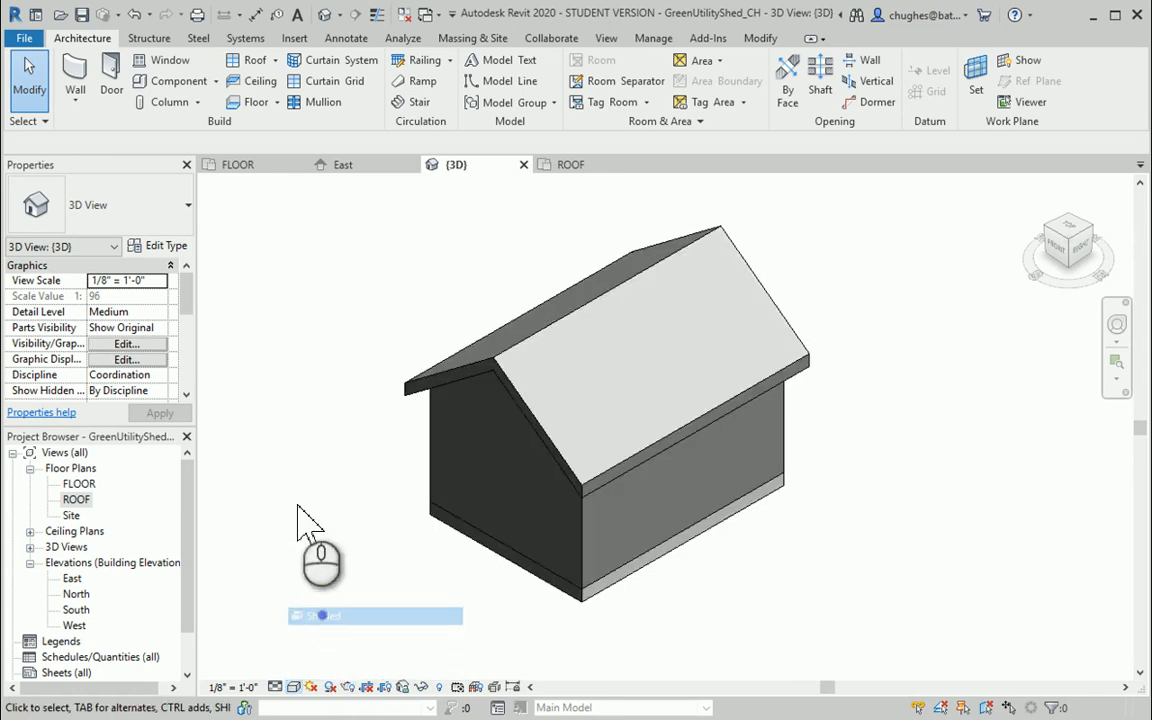
pyautogui.moveTo(314, 487); pyautogui.dragTo(335, 507, button='middle')
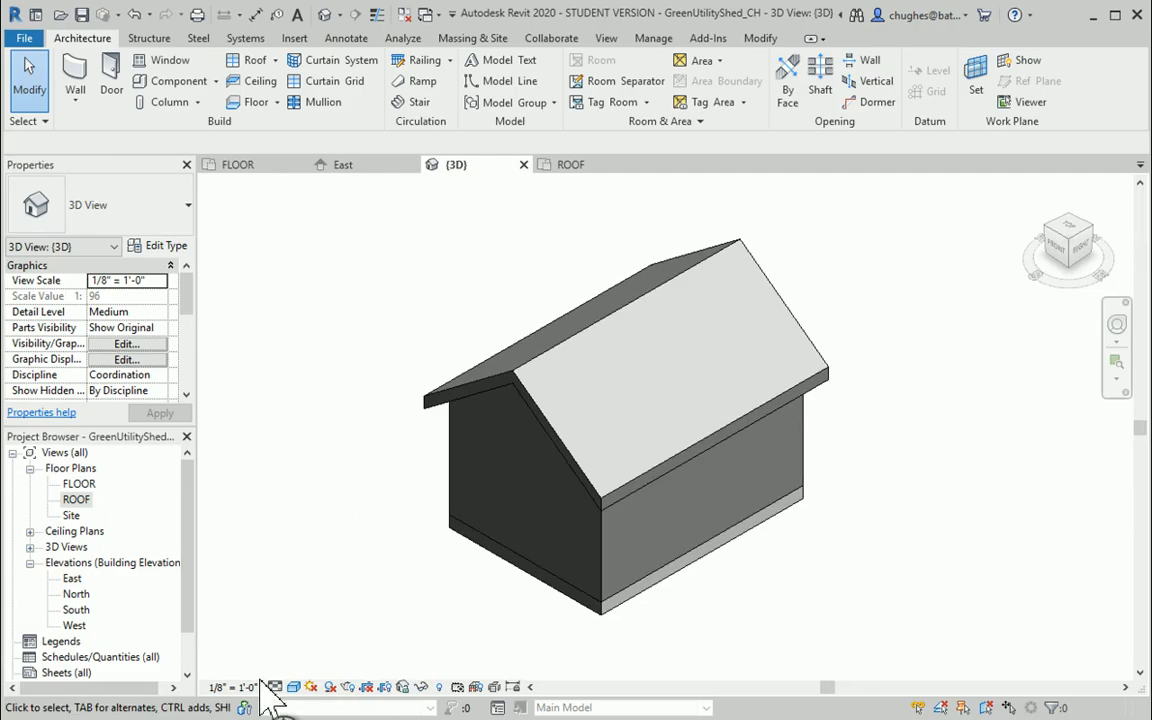
pyautogui.click(295, 688)
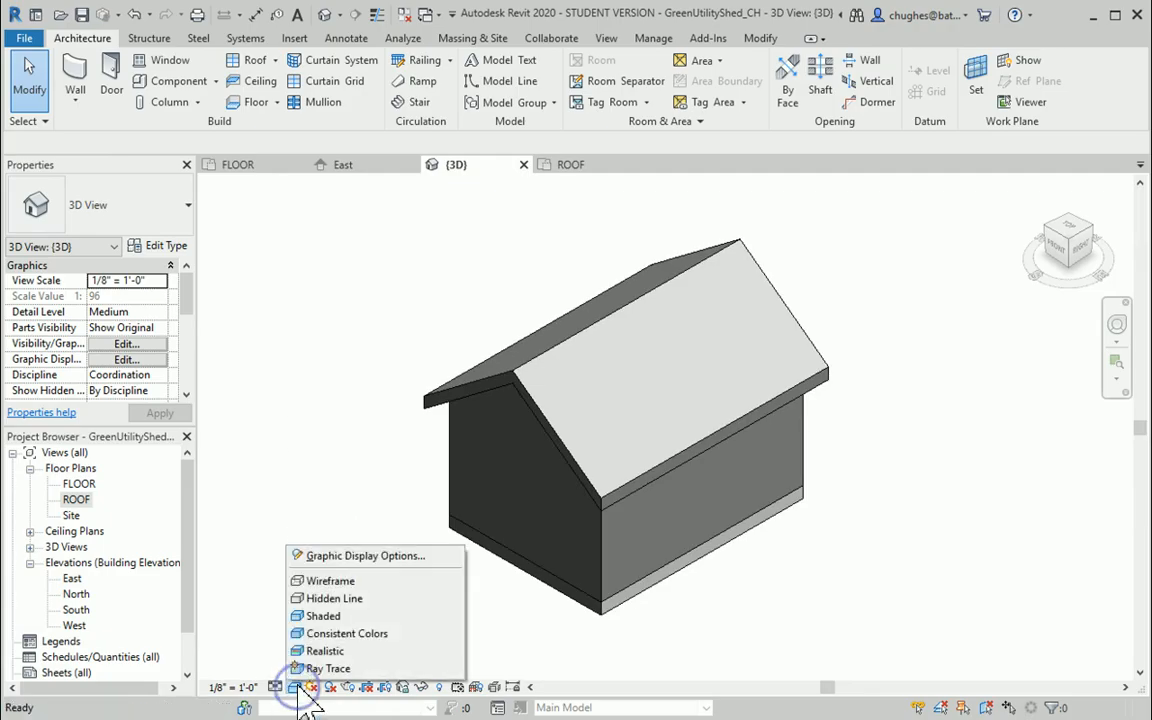
pyautogui.click(320, 630)
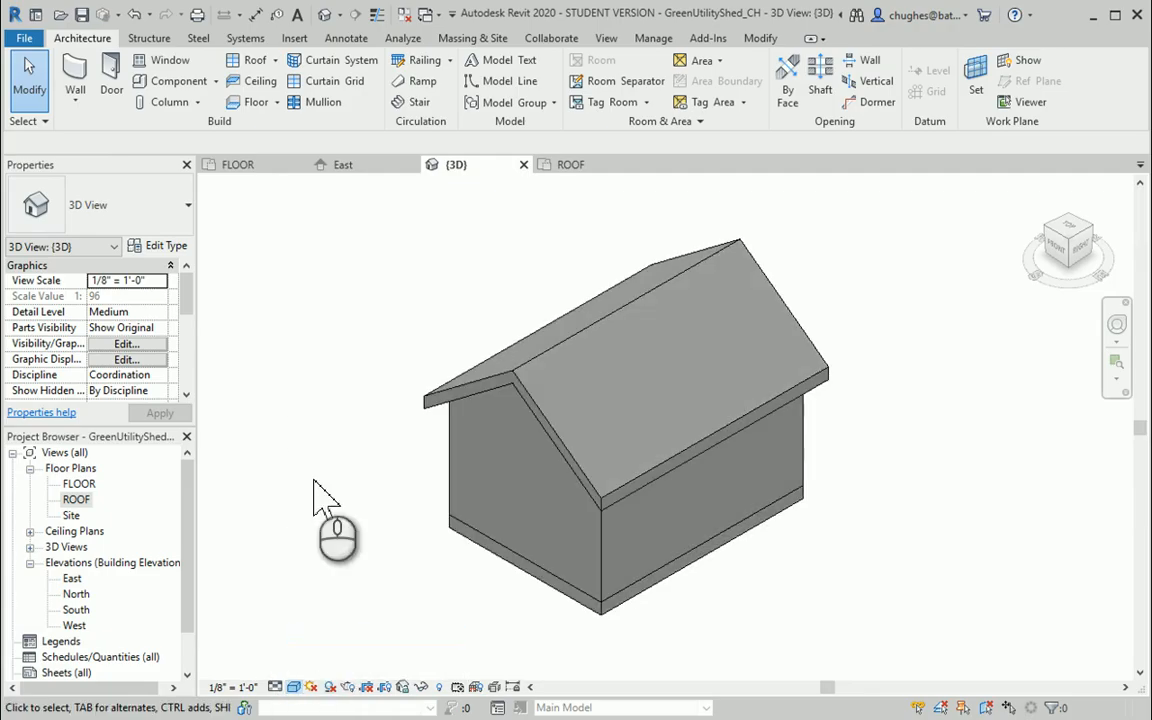
pyautogui.click(291, 686)
pyautogui.click(312, 653)
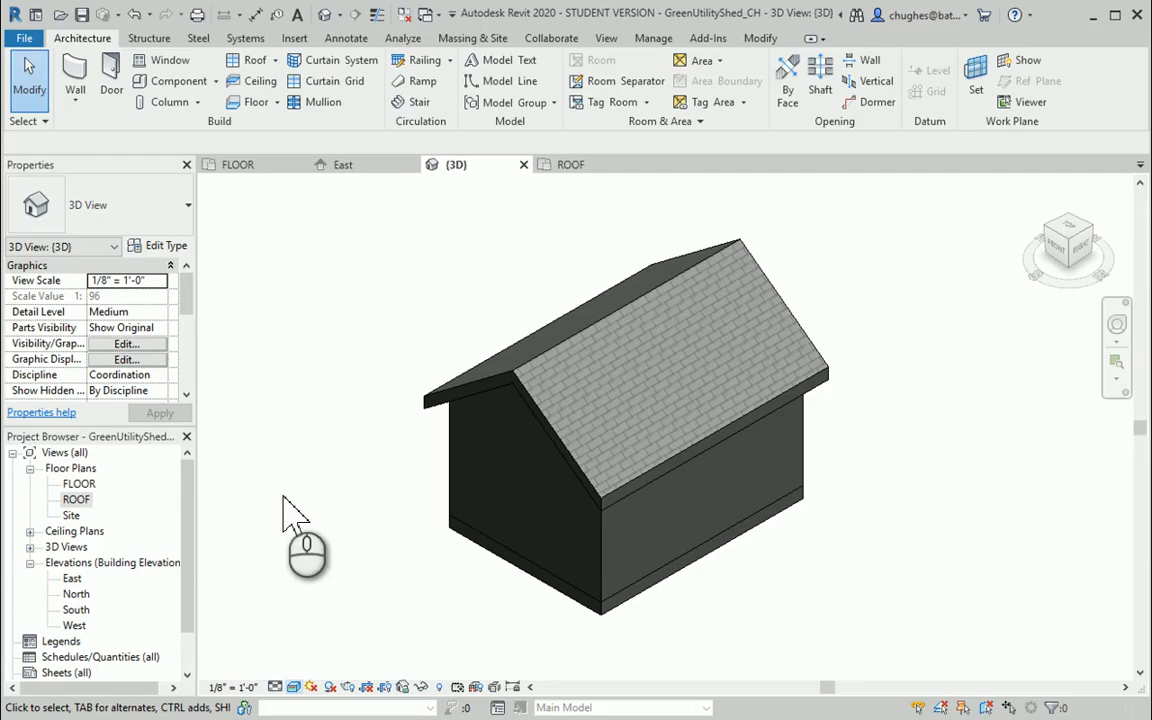
# Try the Ray Trace visual style in the 3D view, and return the view to Realistic
pyautogui.click(293, 687)
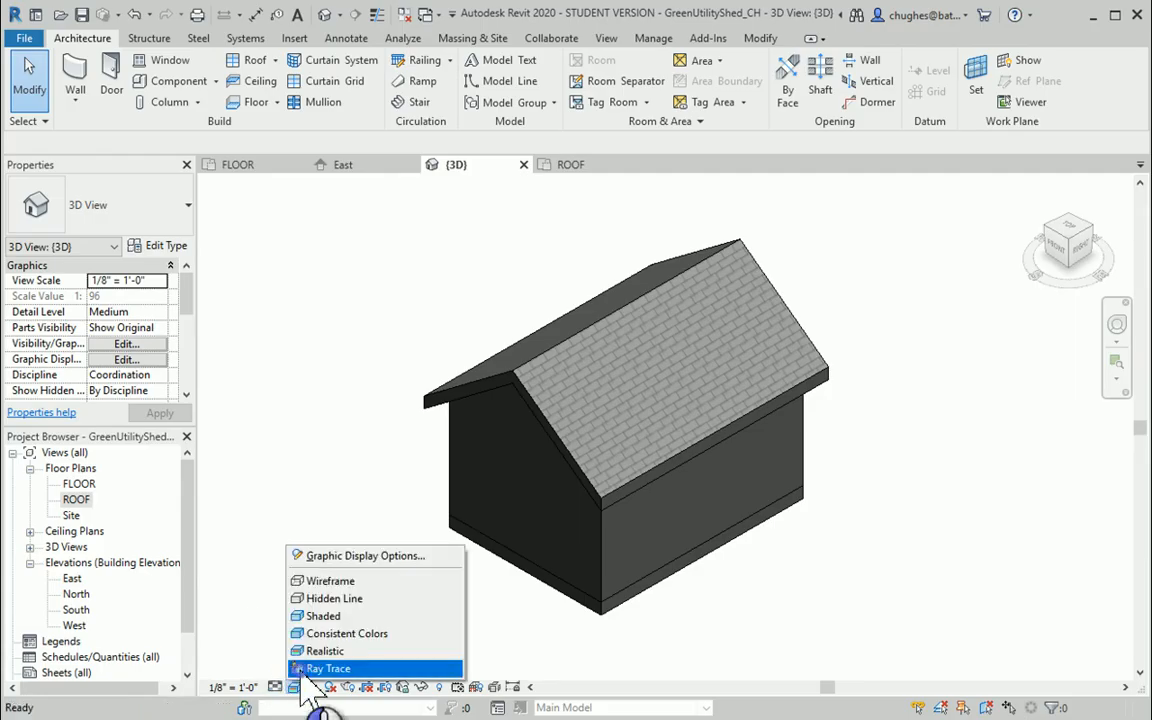
pyautogui.click(320, 668)
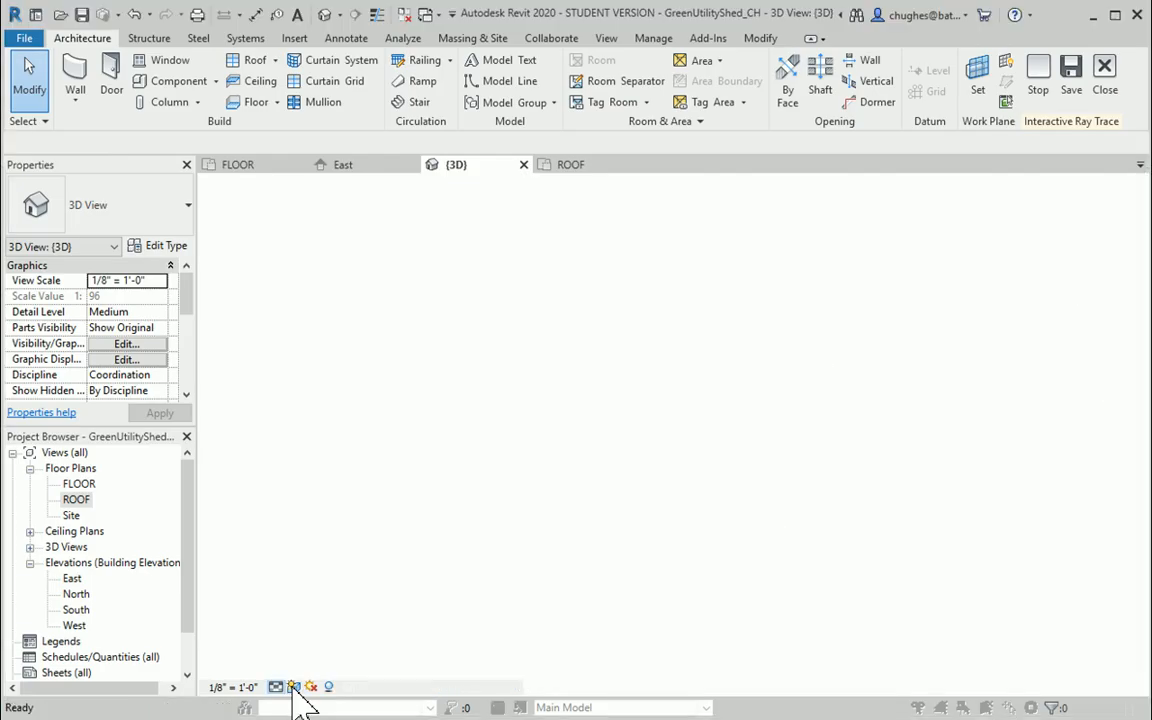
pyautogui.click(293, 688)
pyautogui.click(427, 421)
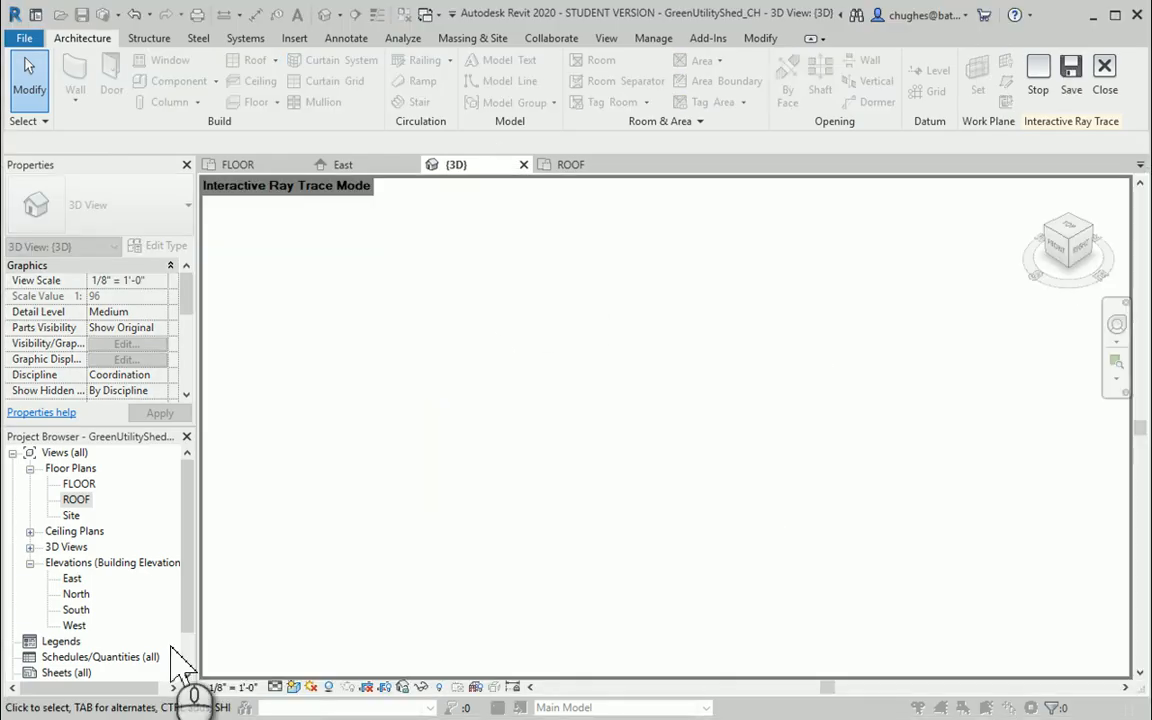
pyautogui.click(295, 687)
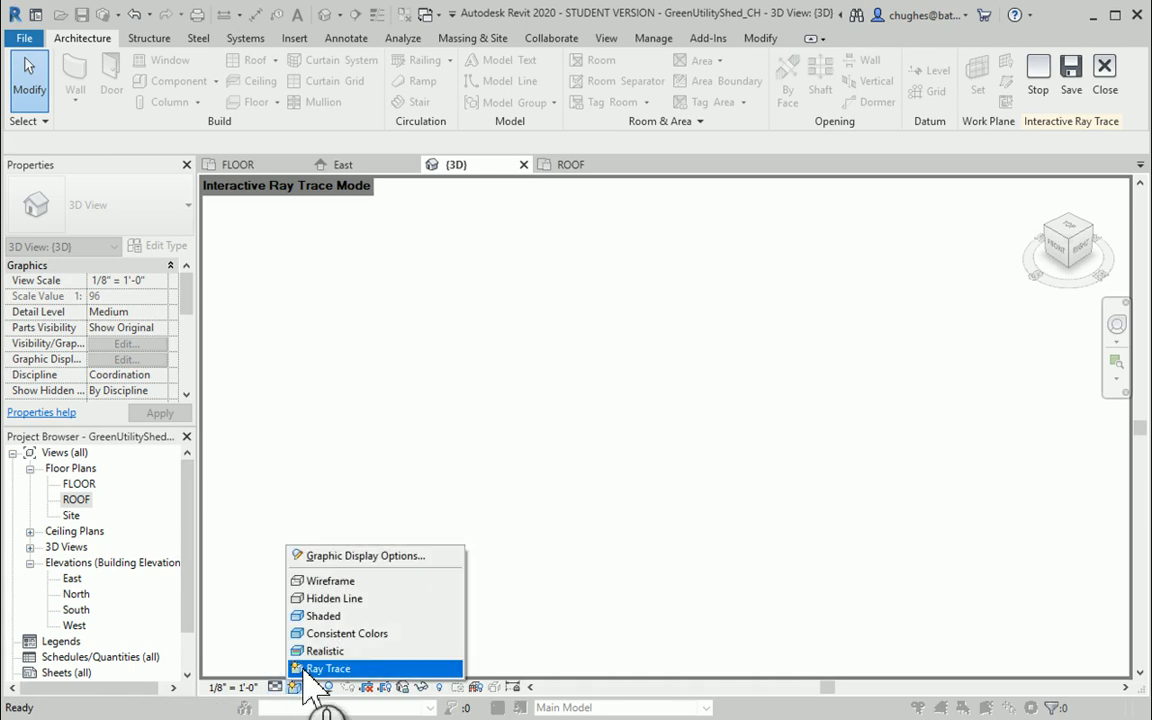
pyautogui.click(330, 650)
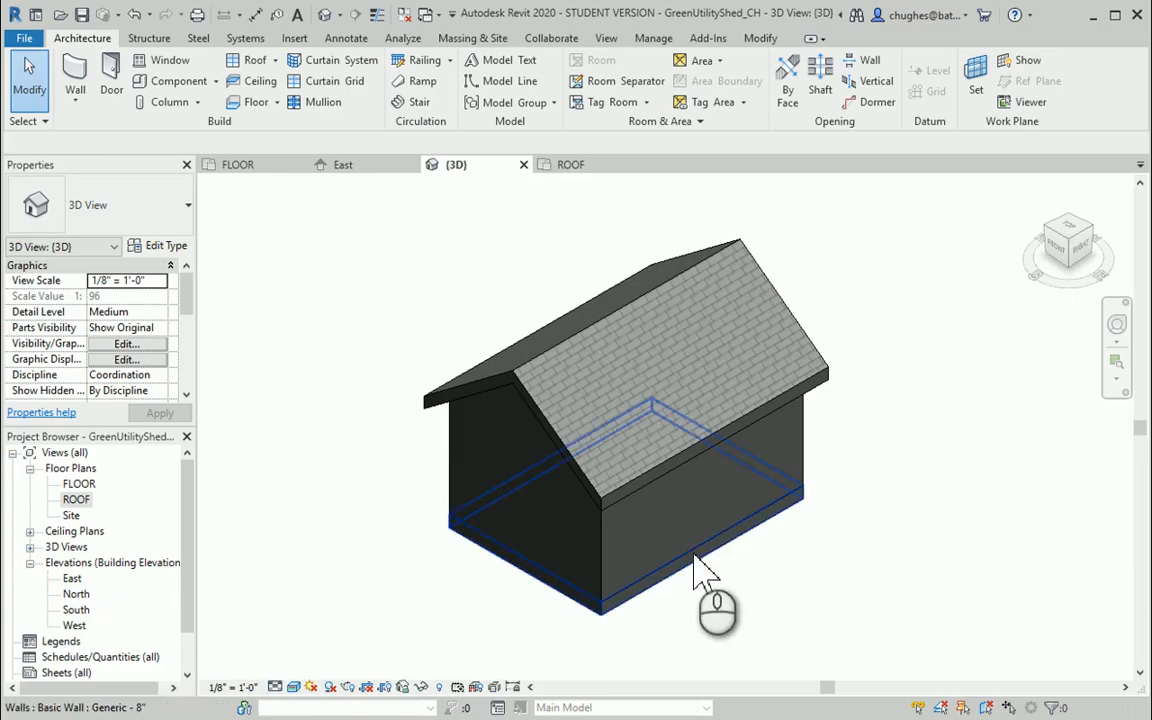
# Review the 3D view in Realistic and Consistent Colors again, and switch it to Shaded
pyautogui.click(556, 460)
pyautogui.click(345, 357)
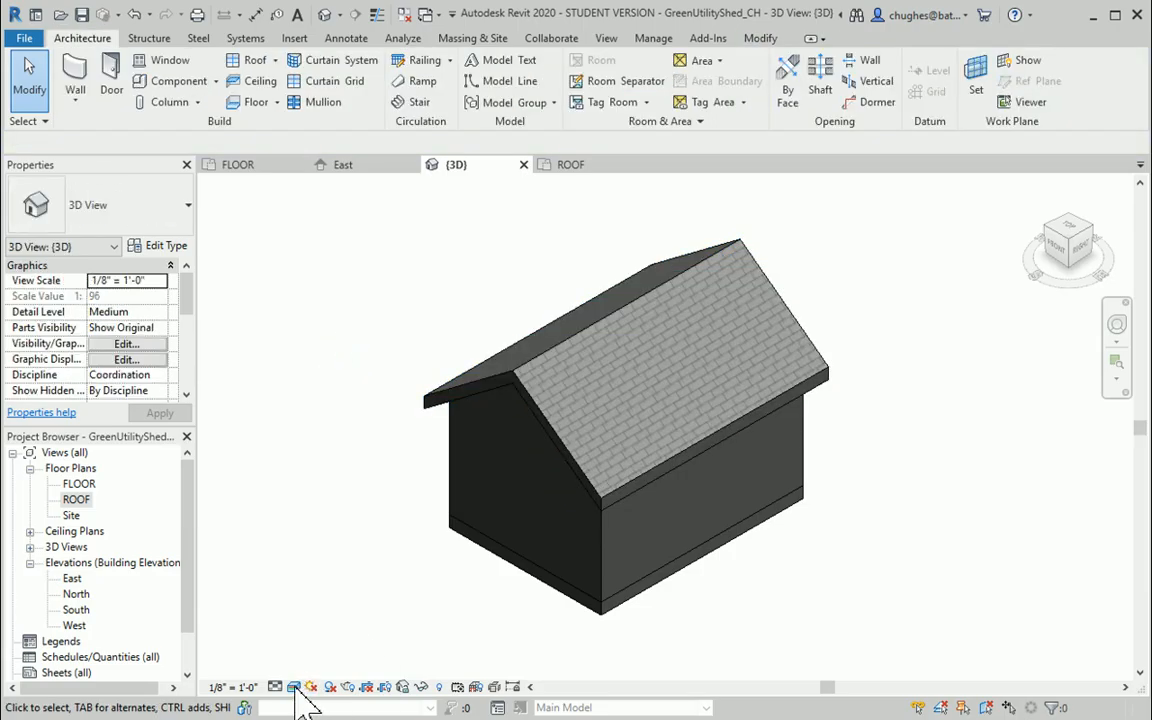
pyautogui.click(293, 687)
pyautogui.click(330, 651)
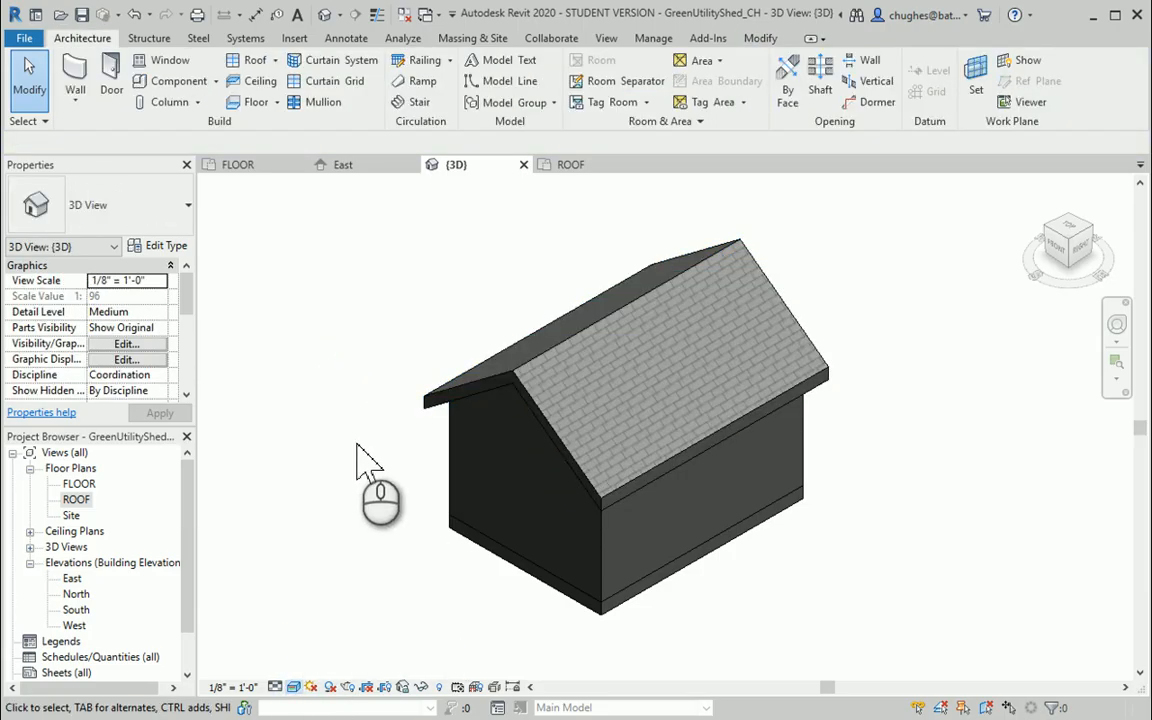
pyautogui.click(294, 687)
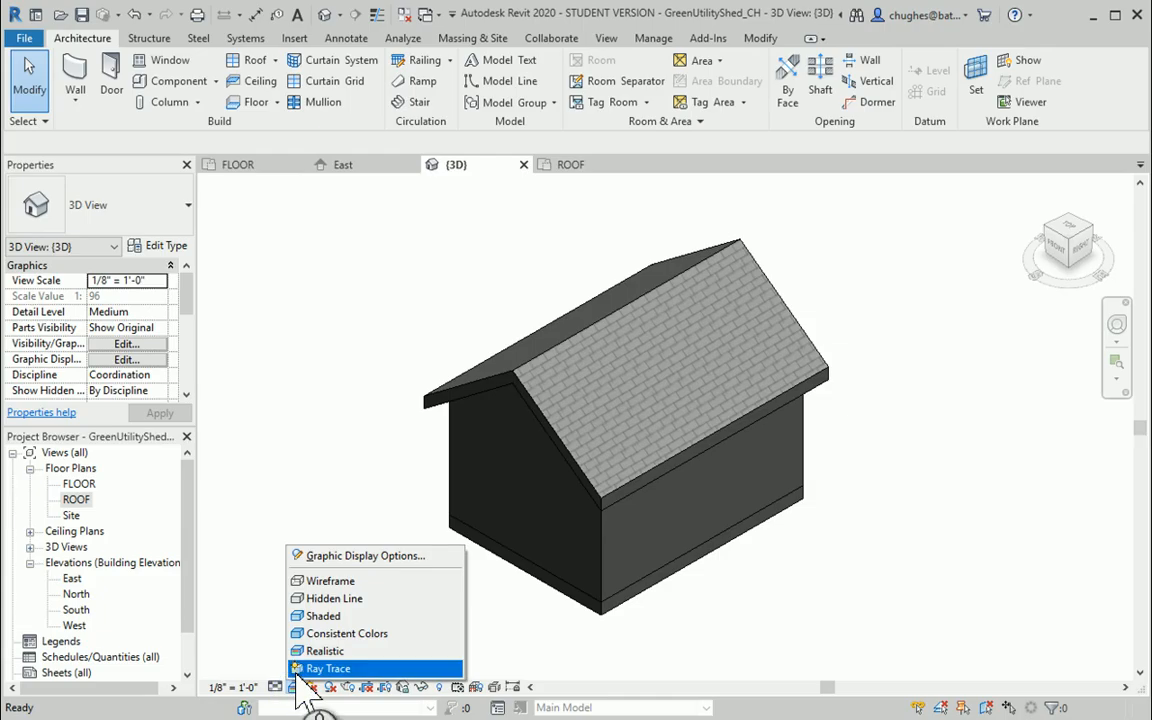
pyautogui.click(312, 634)
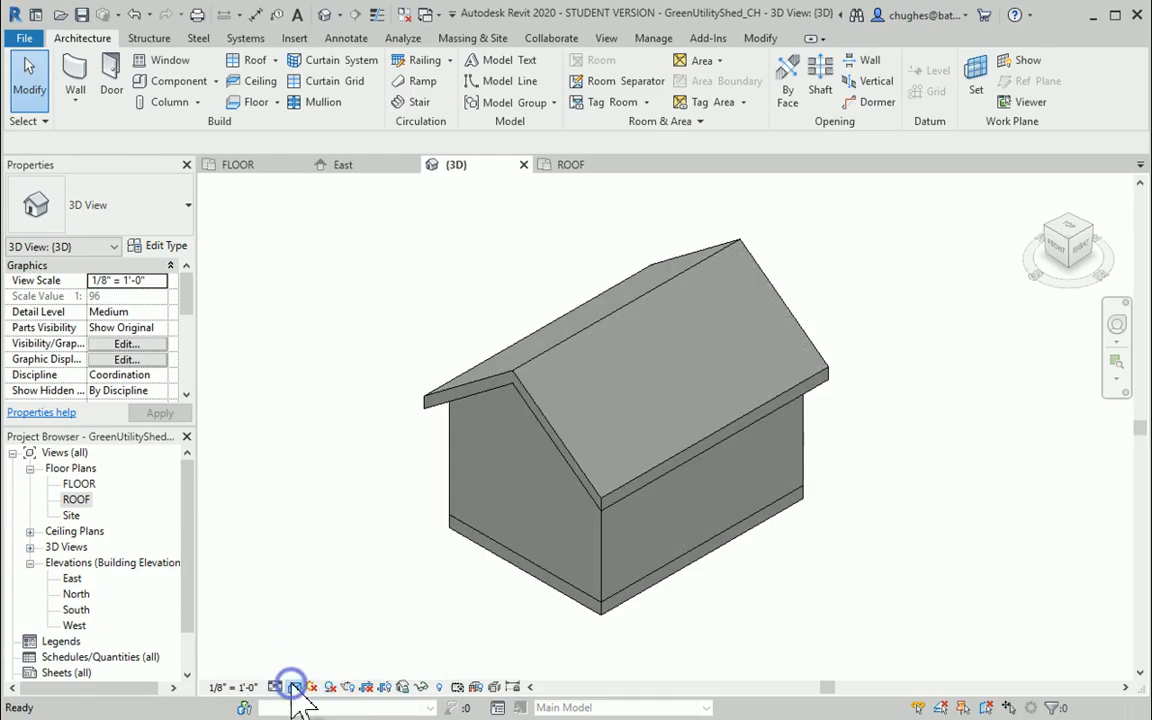
pyautogui.click(294, 687)
pyautogui.click(320, 612)
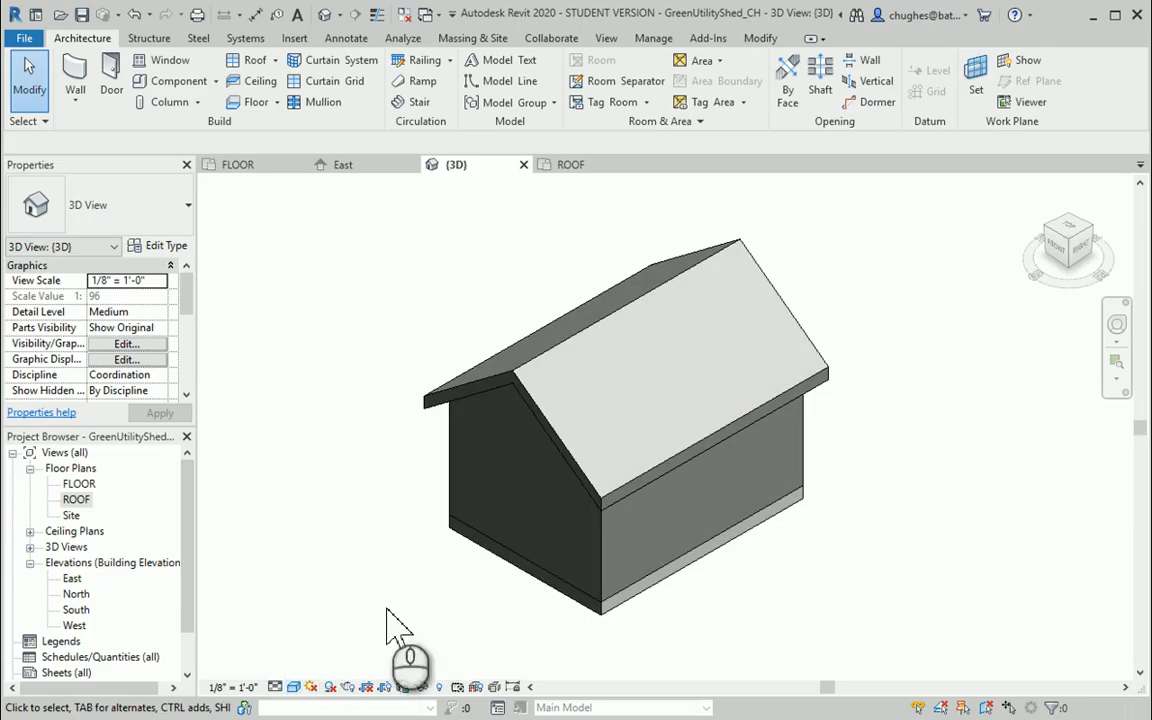
# Set the 3D view's visual style to Realistic, saving the project along the way
pyautogui.click(294, 688)
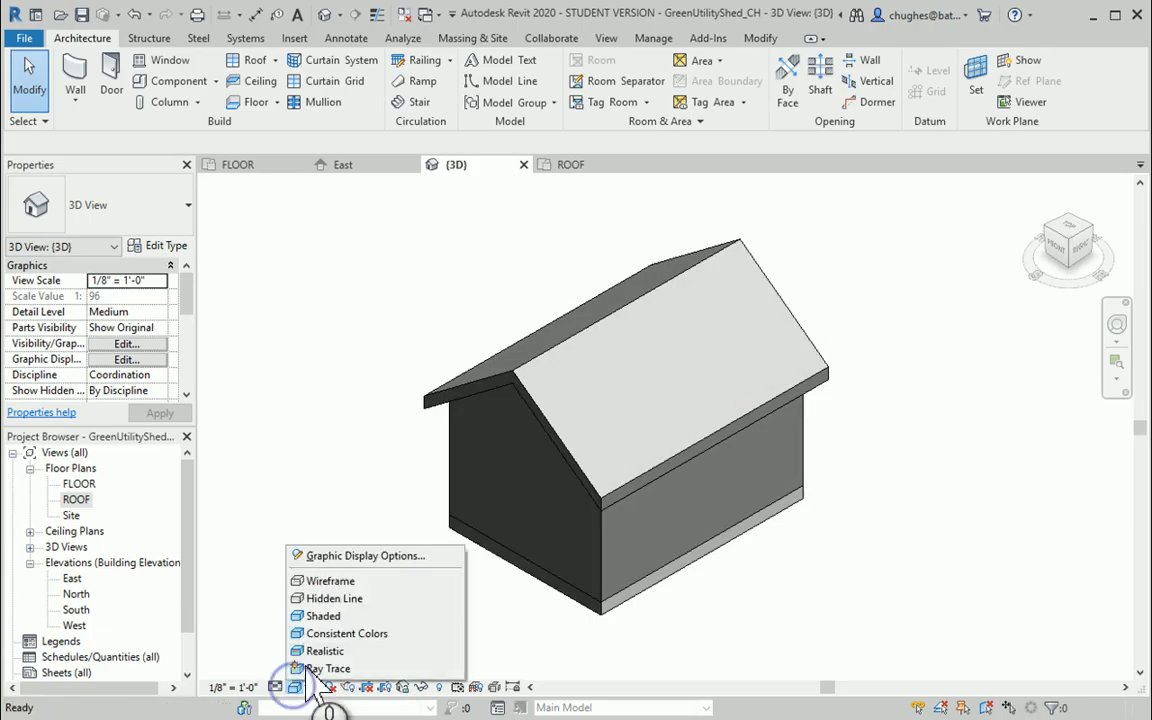
pyautogui.click(312, 653)
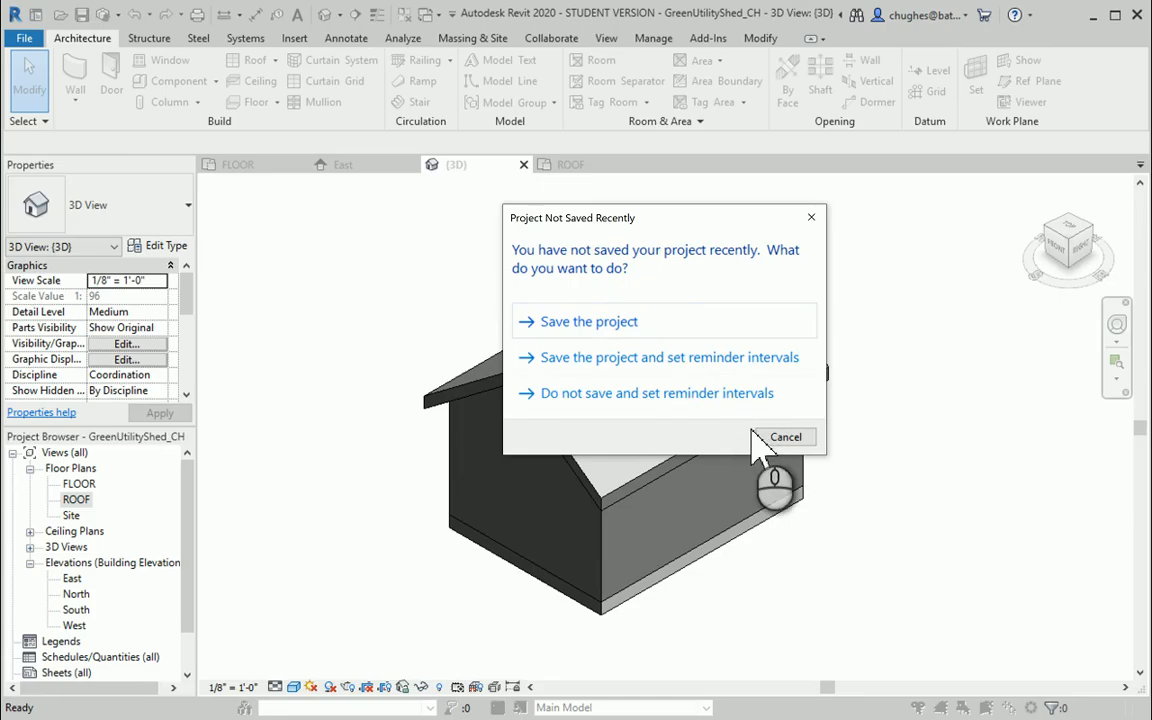
pyautogui.click(690, 321)
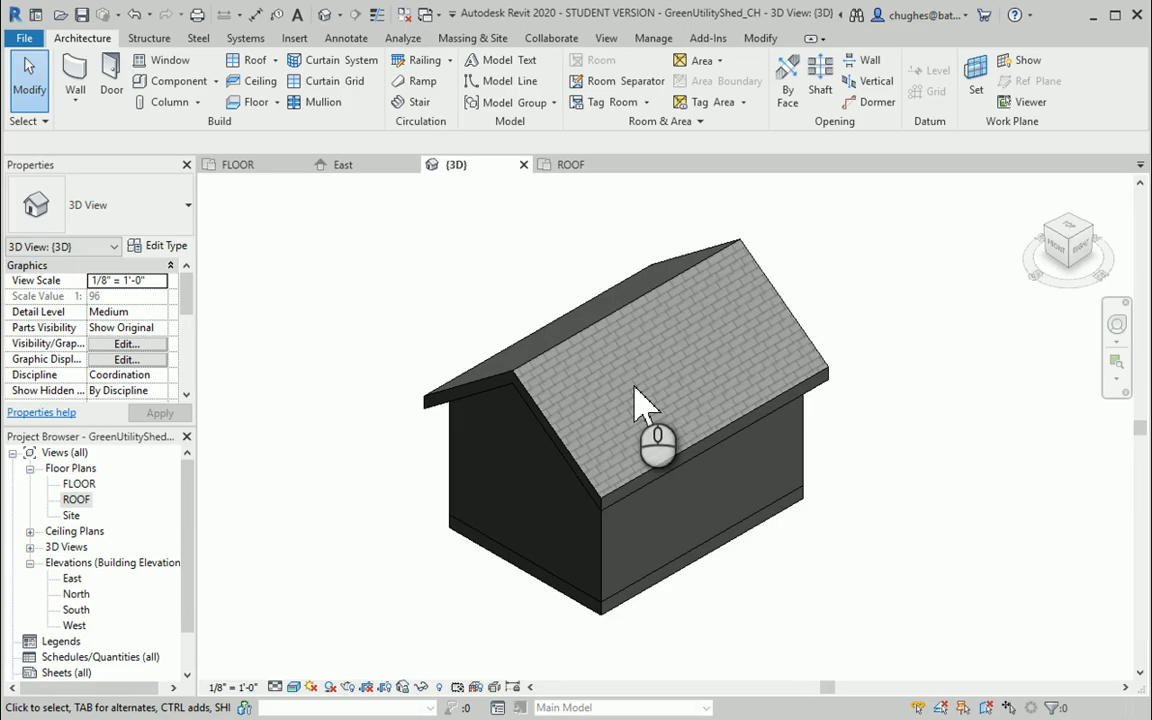
pyautogui.click(324, 411)
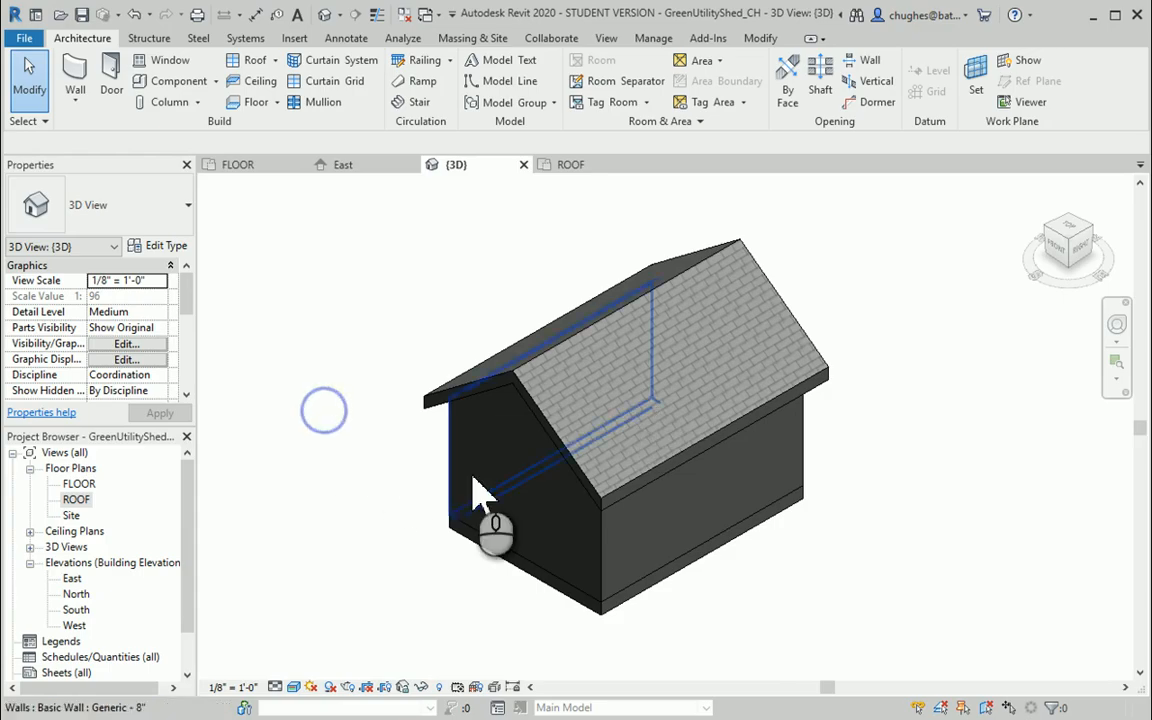
# Change the front gable end wall's type to Basic Wall Exterior - Brick on Mtl. Stud
pyautogui.click(547, 588)
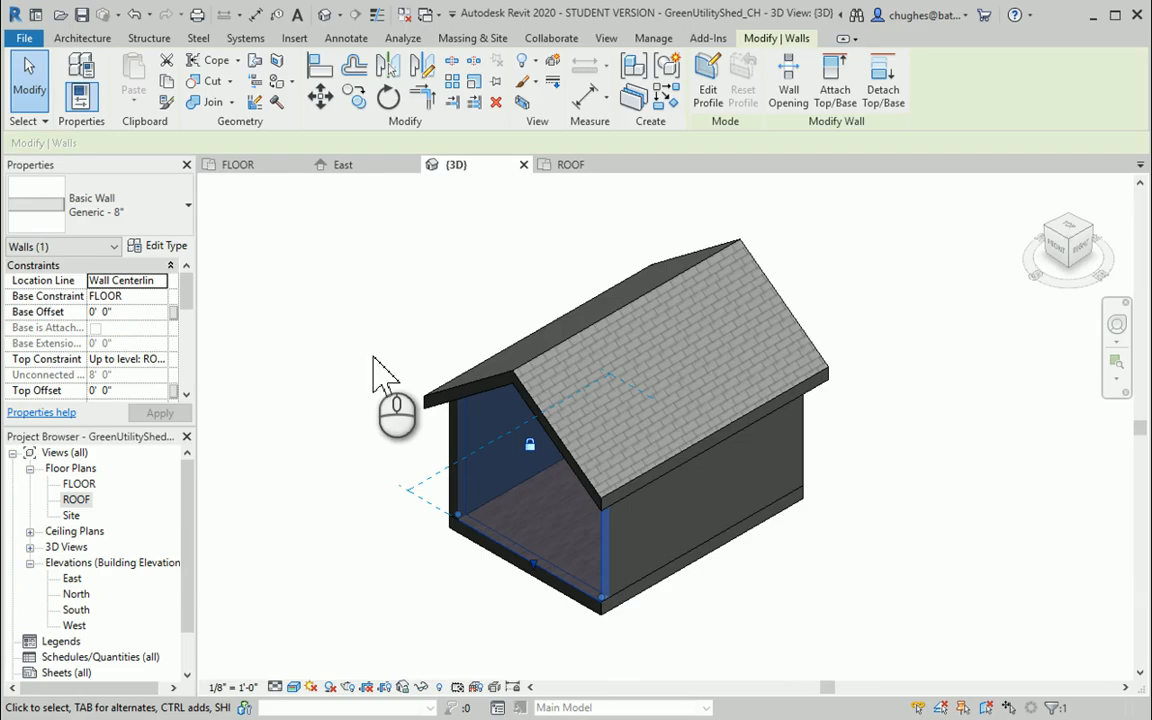
pyautogui.click(122, 215)
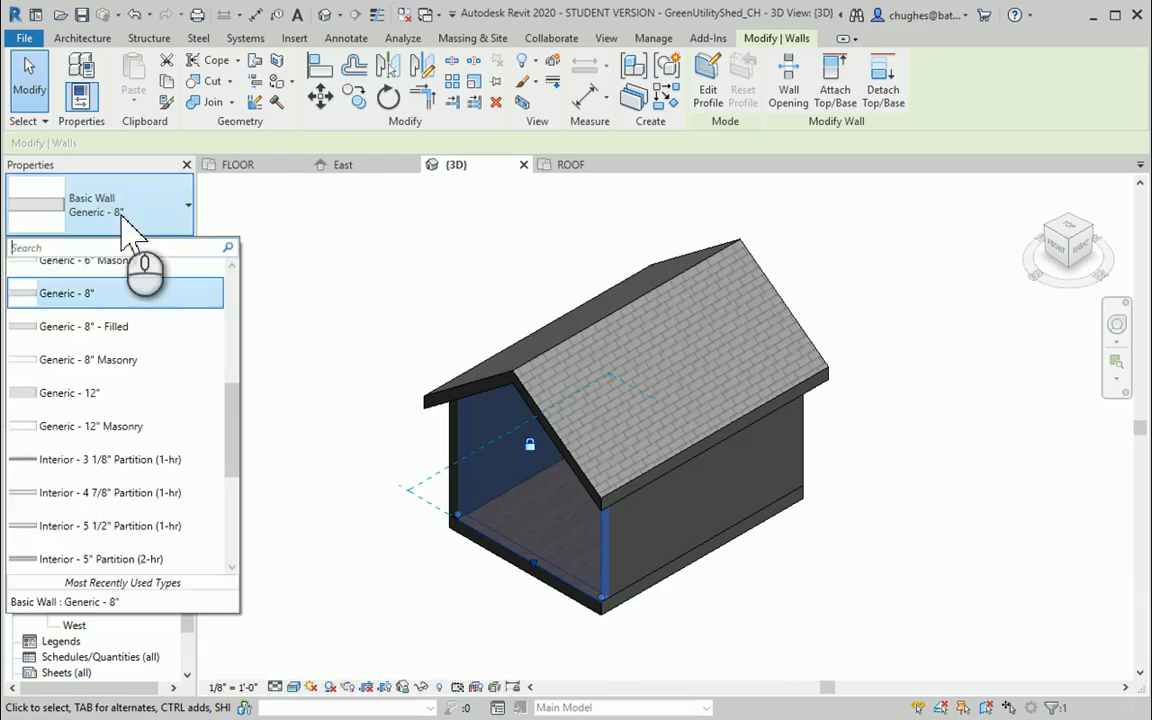
pyautogui.scroll(4, 123, 355)
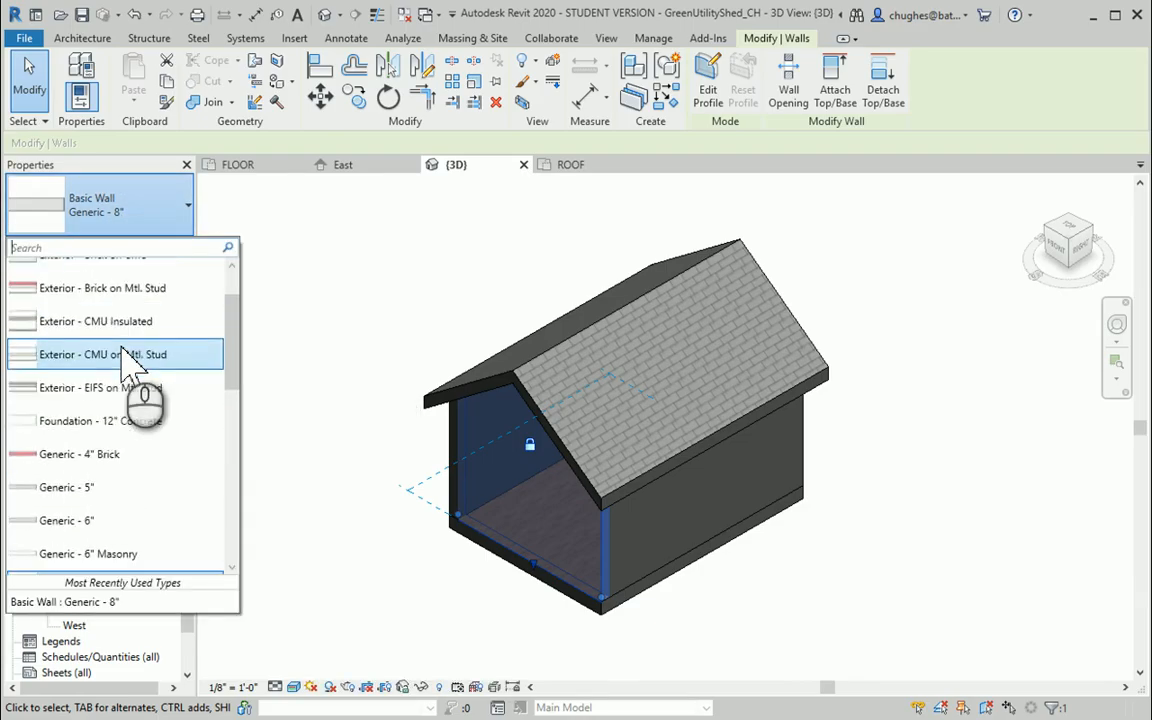
pyautogui.click(124, 364)
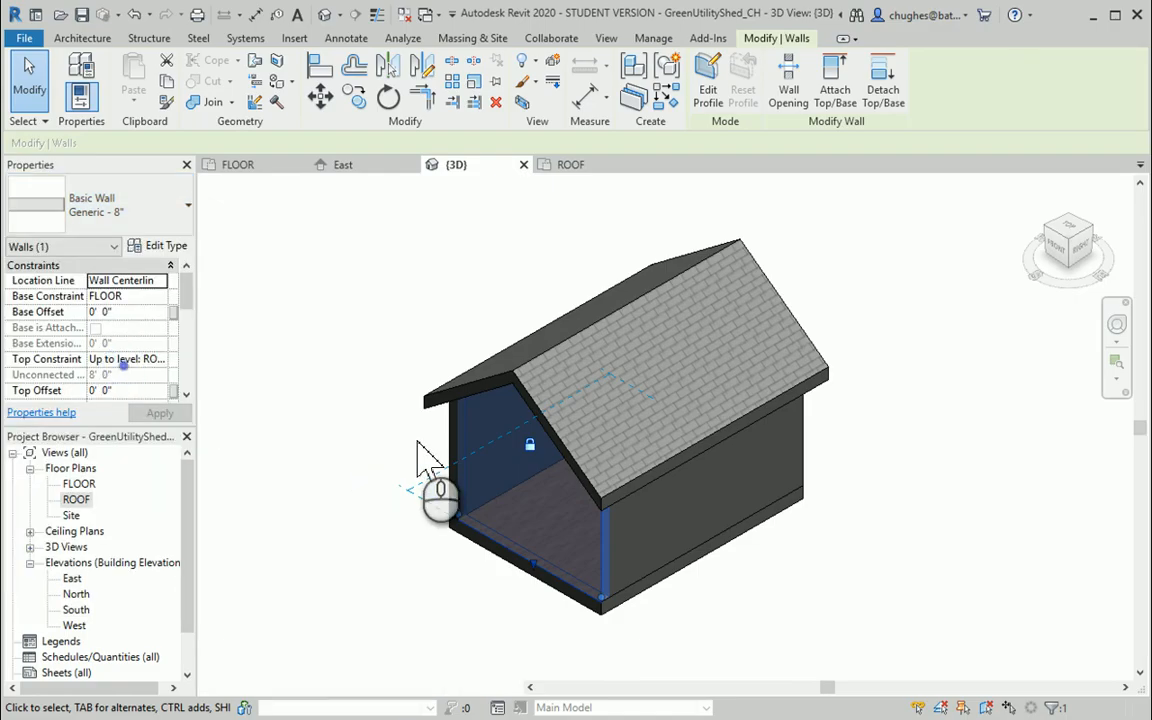
pyautogui.click(340, 380)
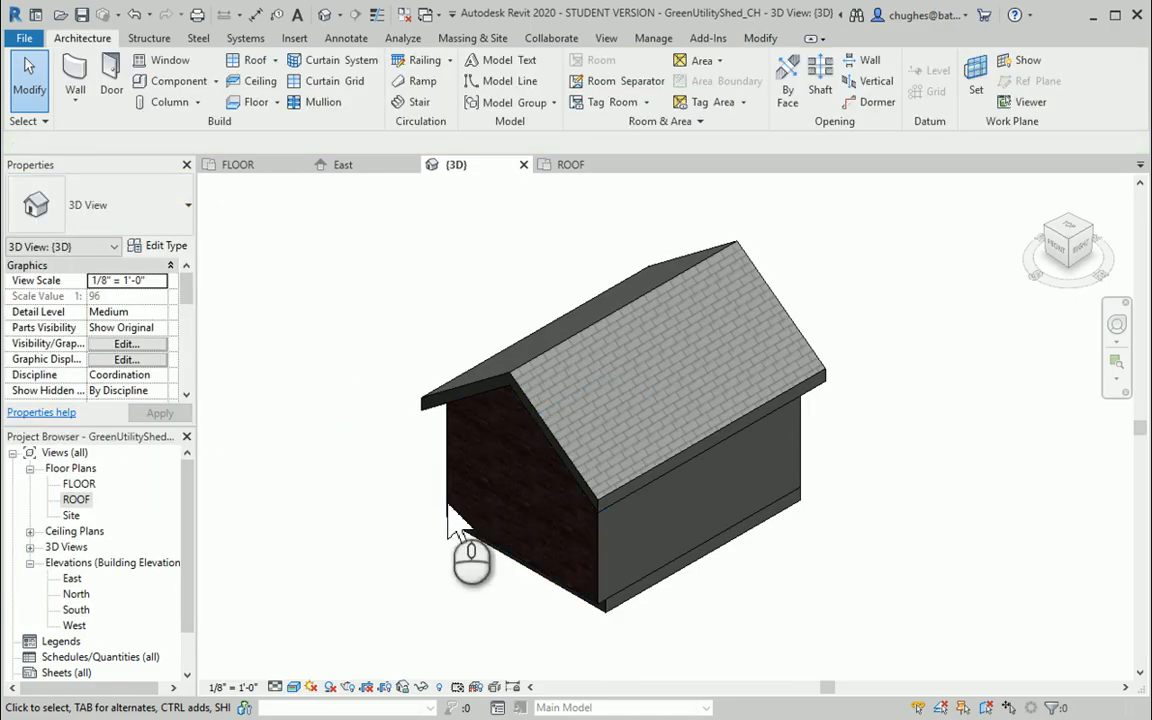
# Examine the brick gable end wall up close and set the 3D view's visual style to Shaded
pyautogui.scroll(4, 525, 540)
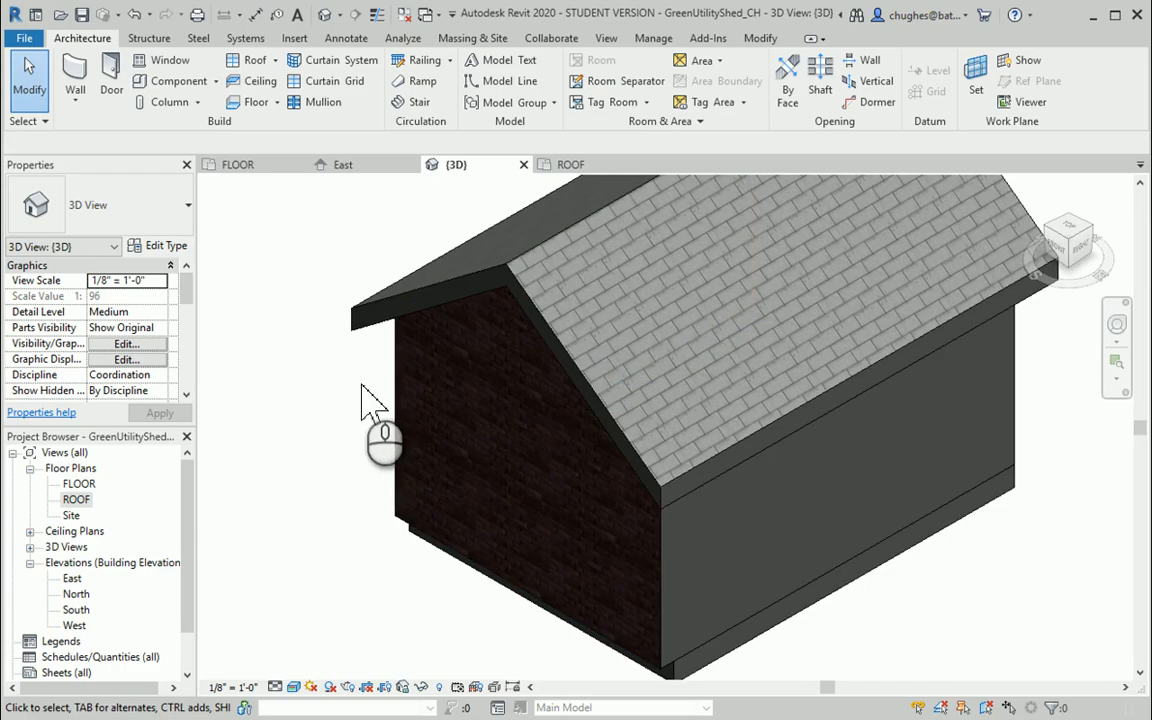
pyautogui.scroll(4, 470, 450)
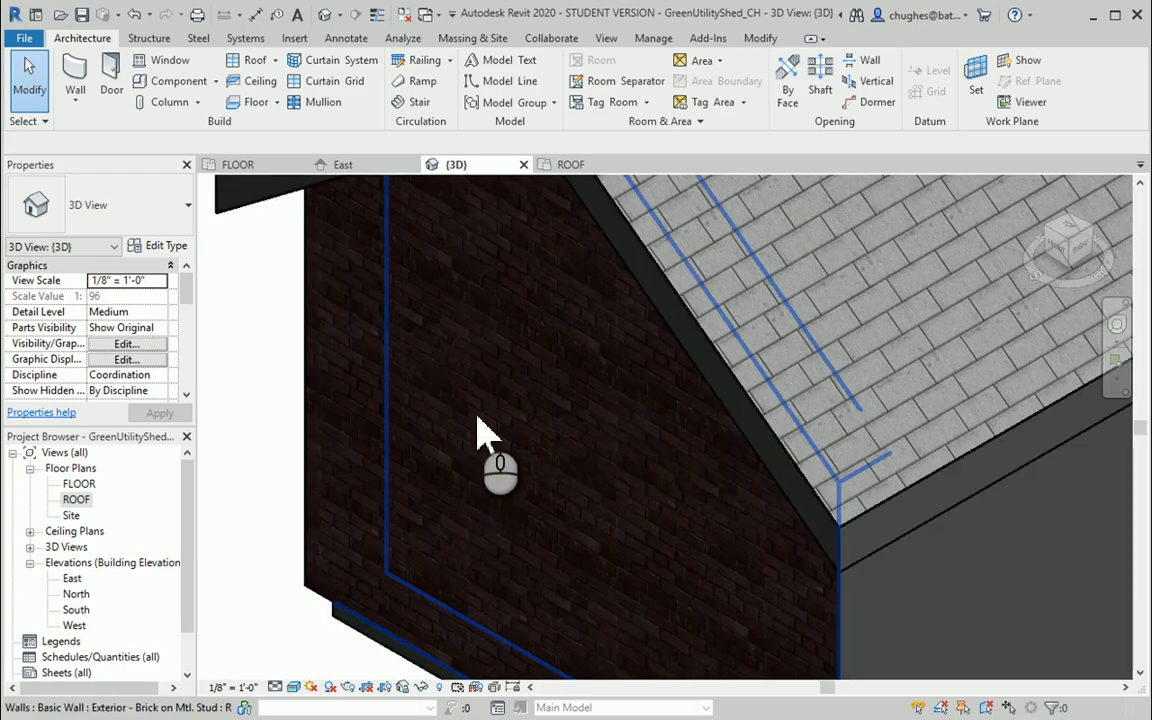
pyautogui.scroll(-3, 478, 432)
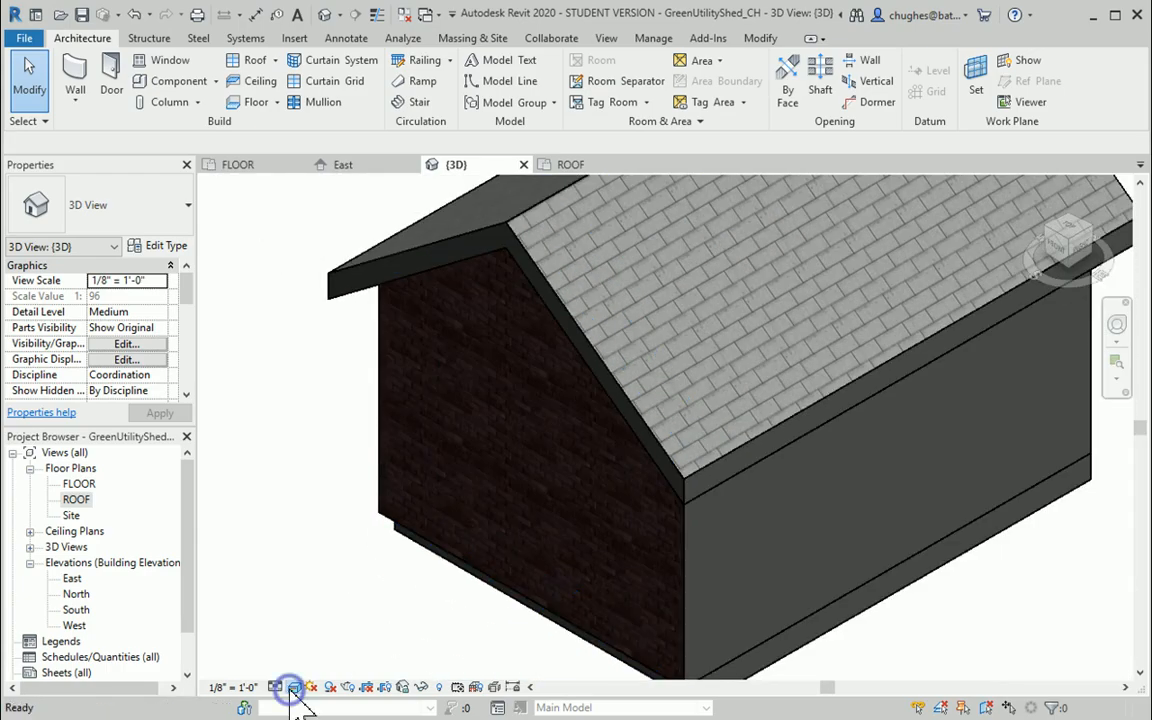
pyautogui.click(294, 687)
pyautogui.click(320, 616)
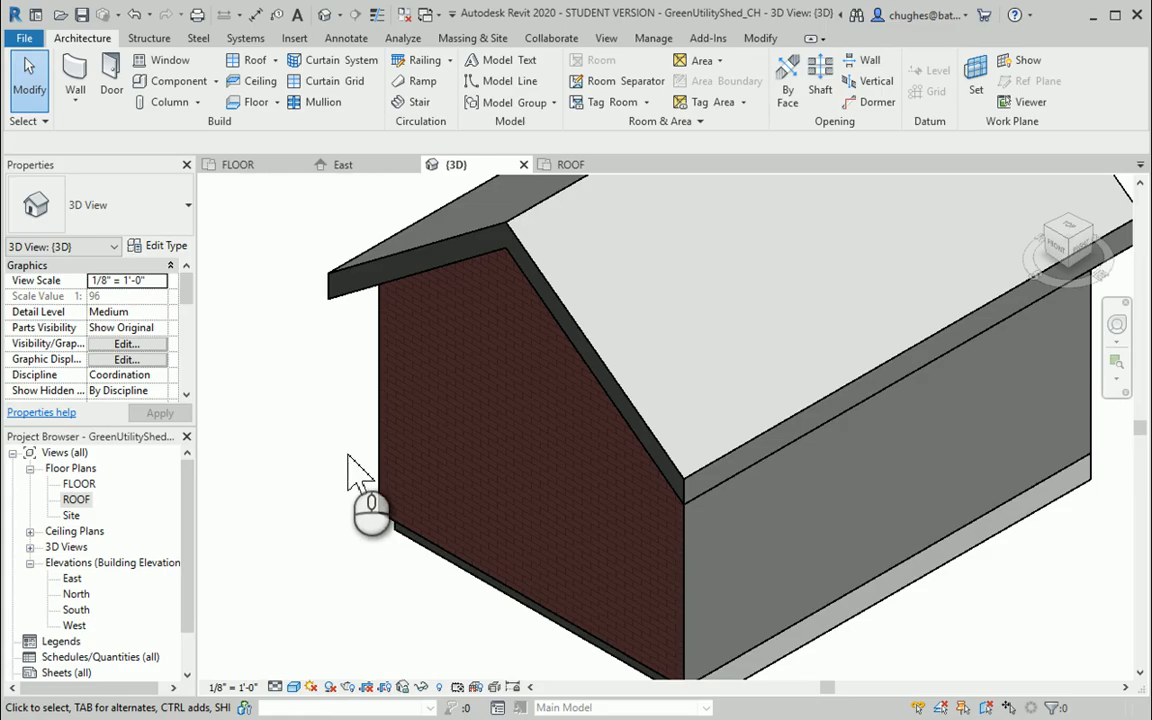
# In the FLOOR plan, flip the orientation of the front Exterior - Brick on Mtl. Stud wall
pyautogui.doubleClick(80, 483)
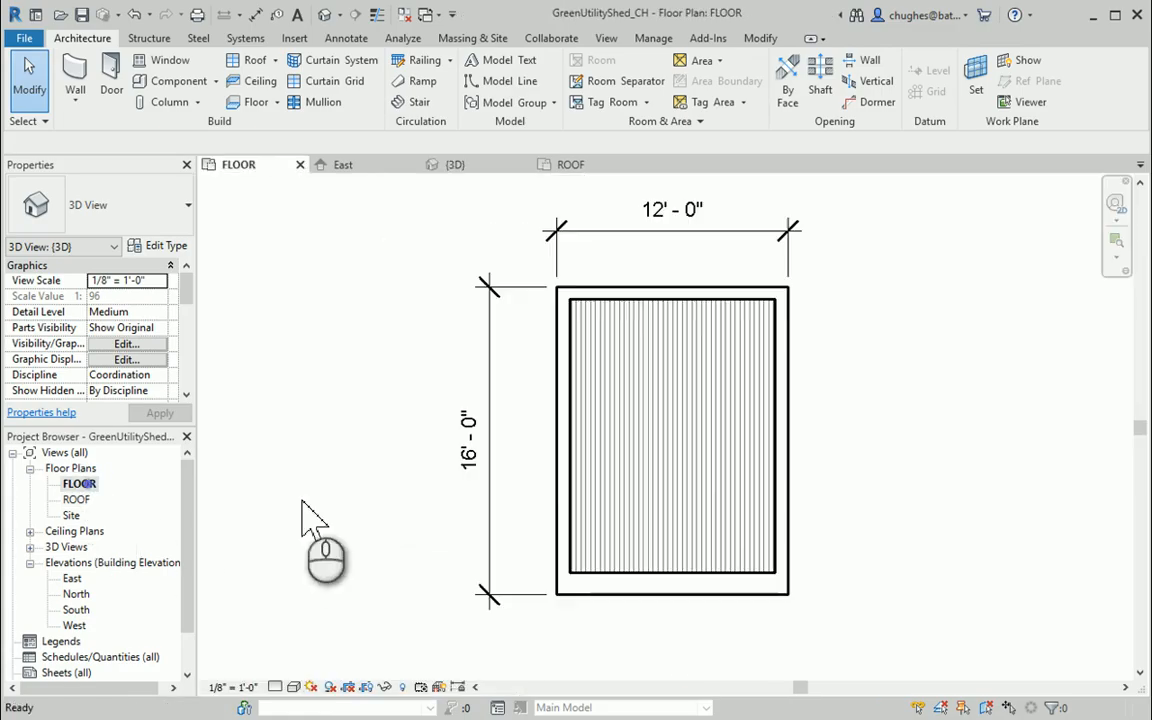
pyautogui.click(655, 588)
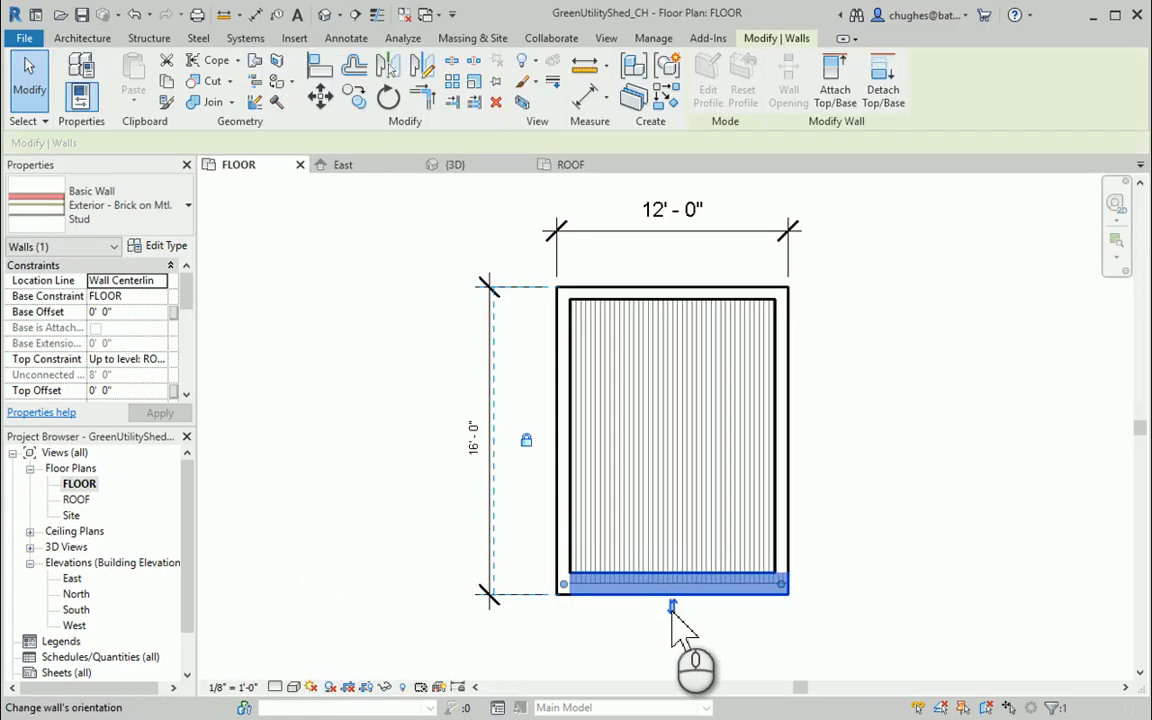
pyautogui.click(672, 606)
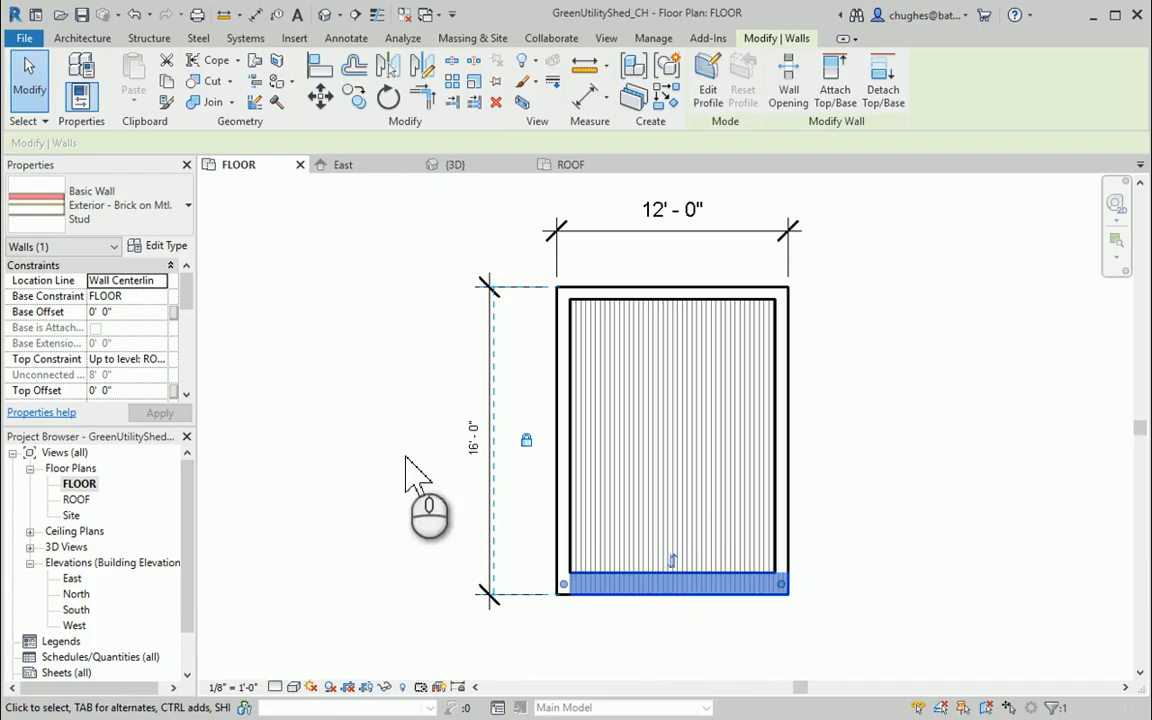
pyautogui.click(334, 303)
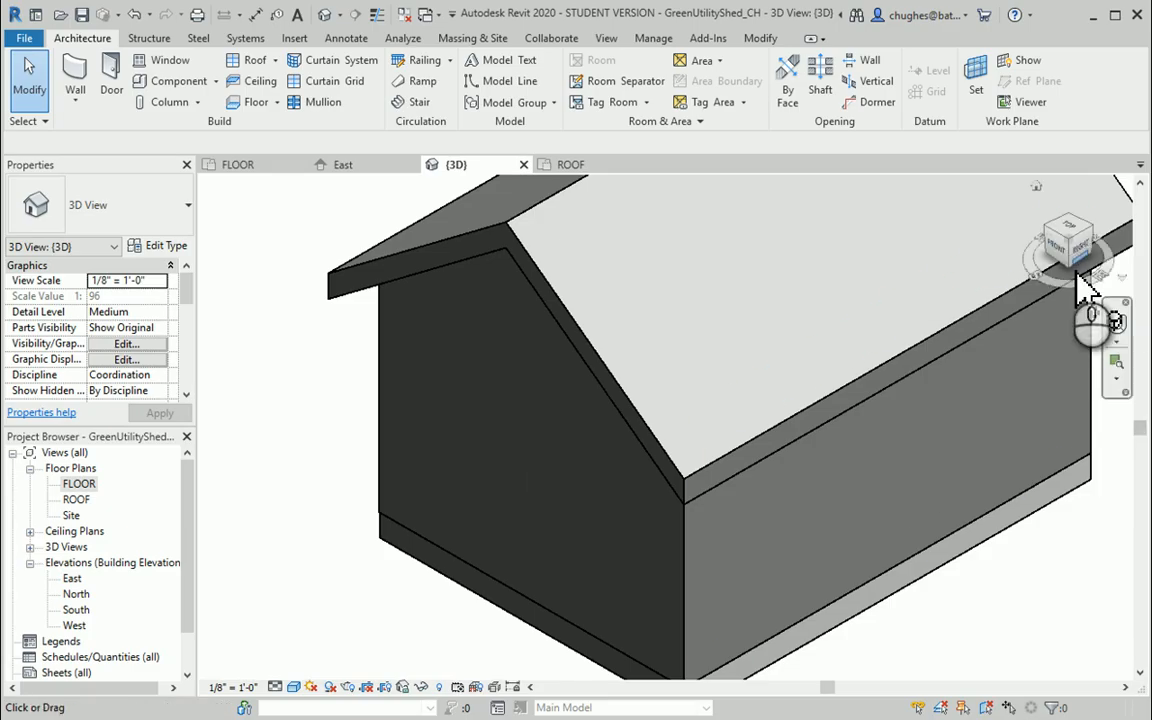
# In the 3D view, select the long side wall to see through it and examine the front gable wall's inner face
pyautogui.click(789, 623)
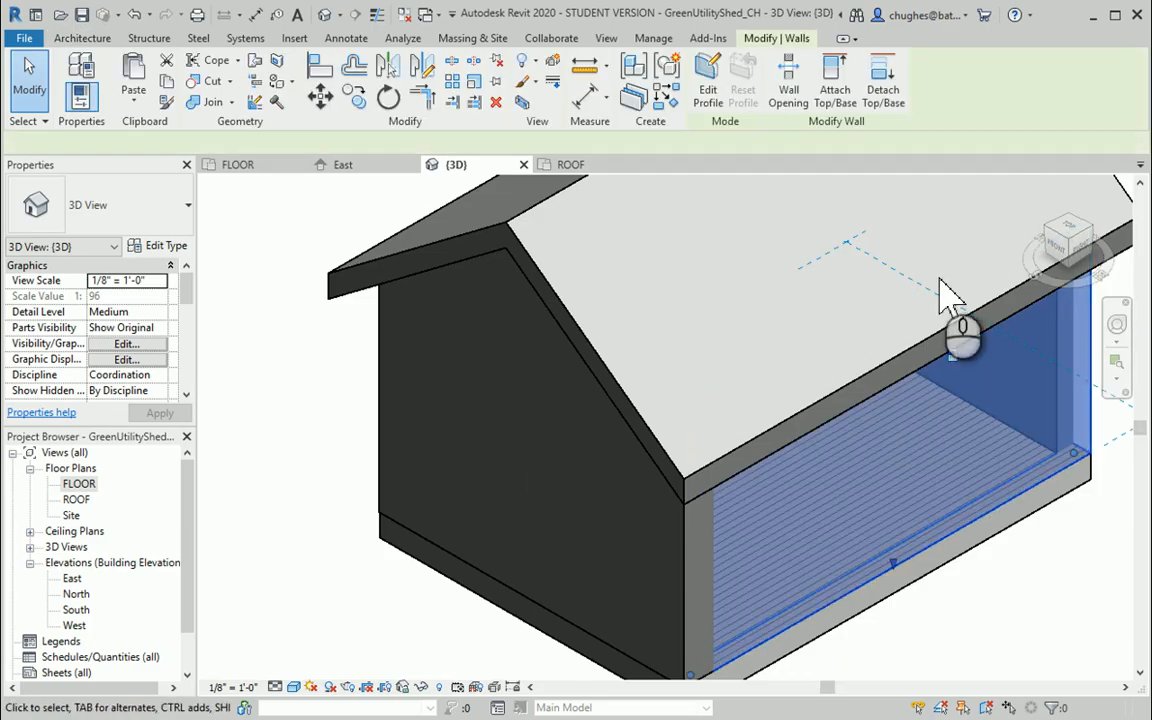
pyautogui.moveTo(1075, 243); pyautogui.dragTo(882, 270)
pyautogui.click(742, 470)
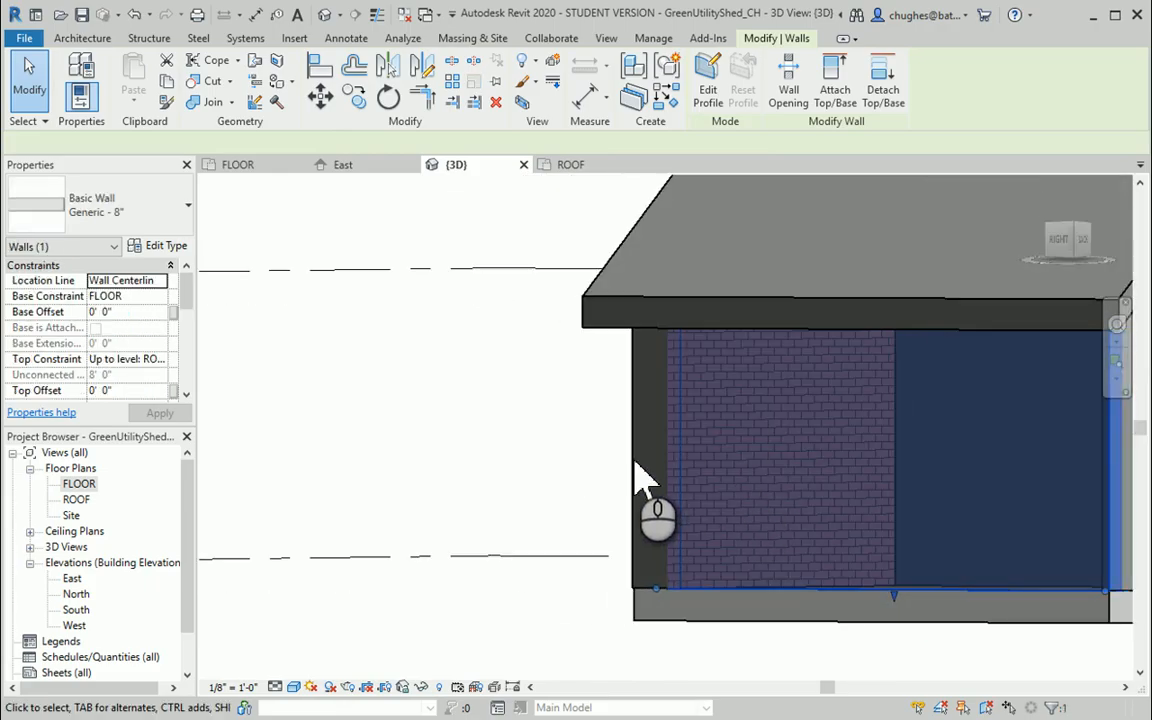
# Select the brick front gable wall, restore the home 3D view and flip the wall back to its original orientation
pyautogui.click(644, 462)
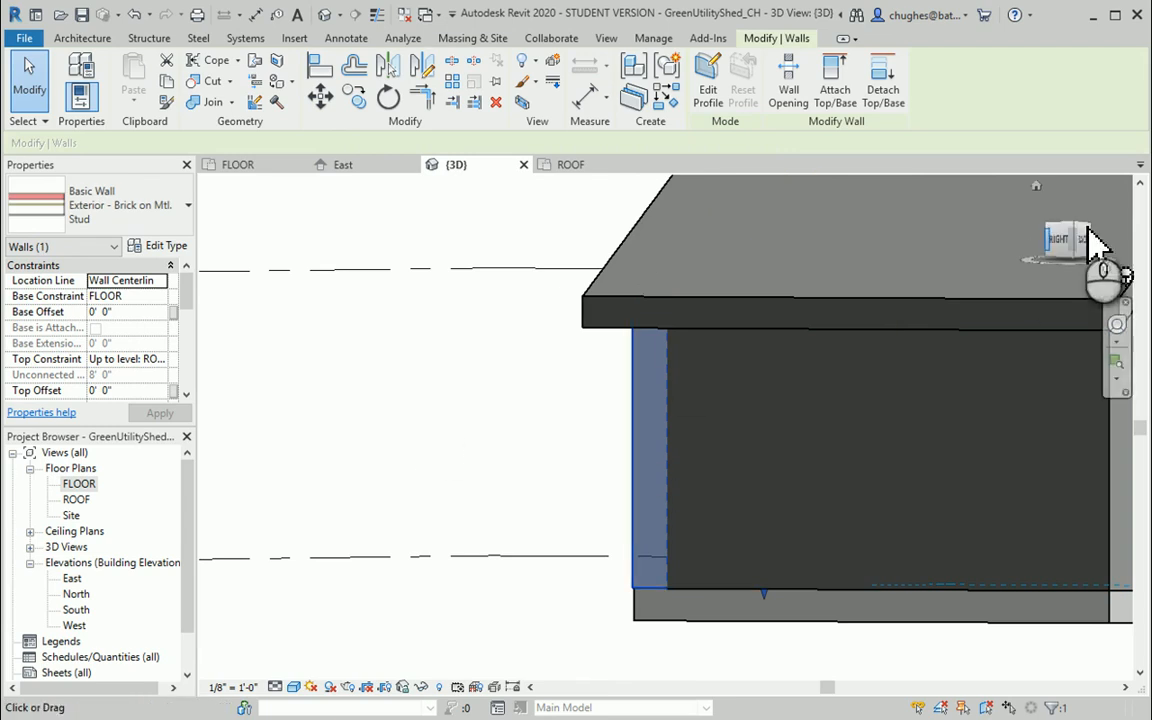
pyautogui.click(1036, 187)
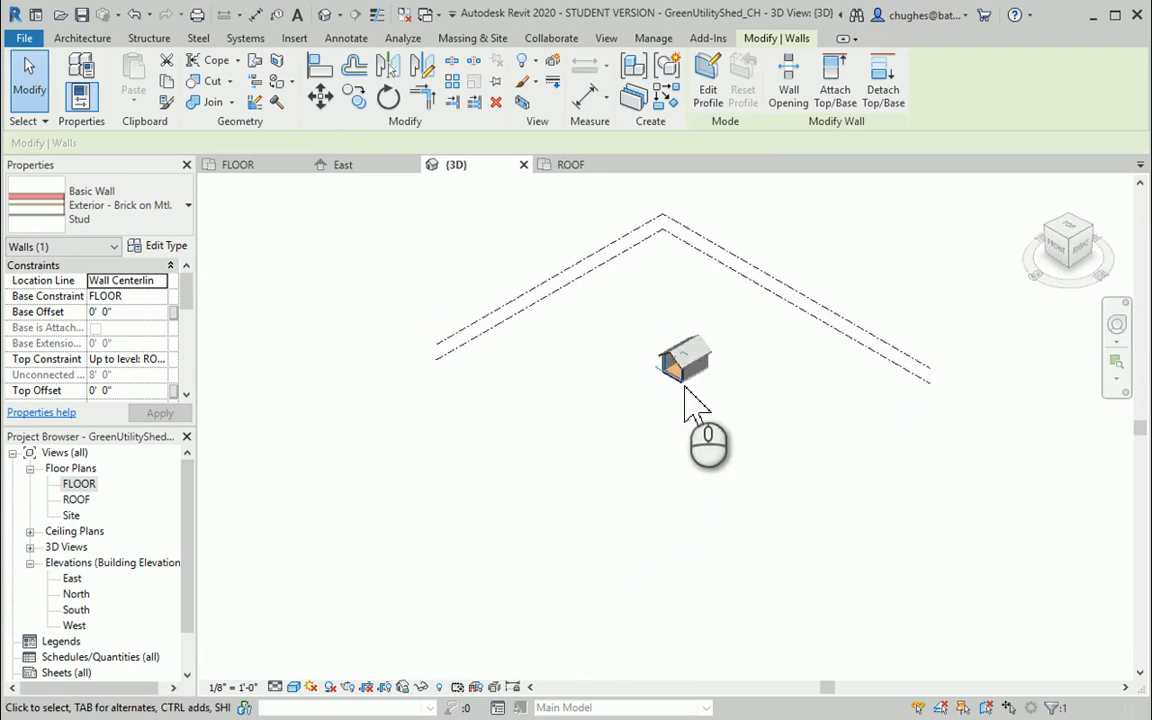
pyautogui.moveTo(684, 389); pyautogui.dragTo(499, 434, button='middle')
pyautogui.scroll(3, 503, 437)
pyautogui.scroll(8, 503, 445)
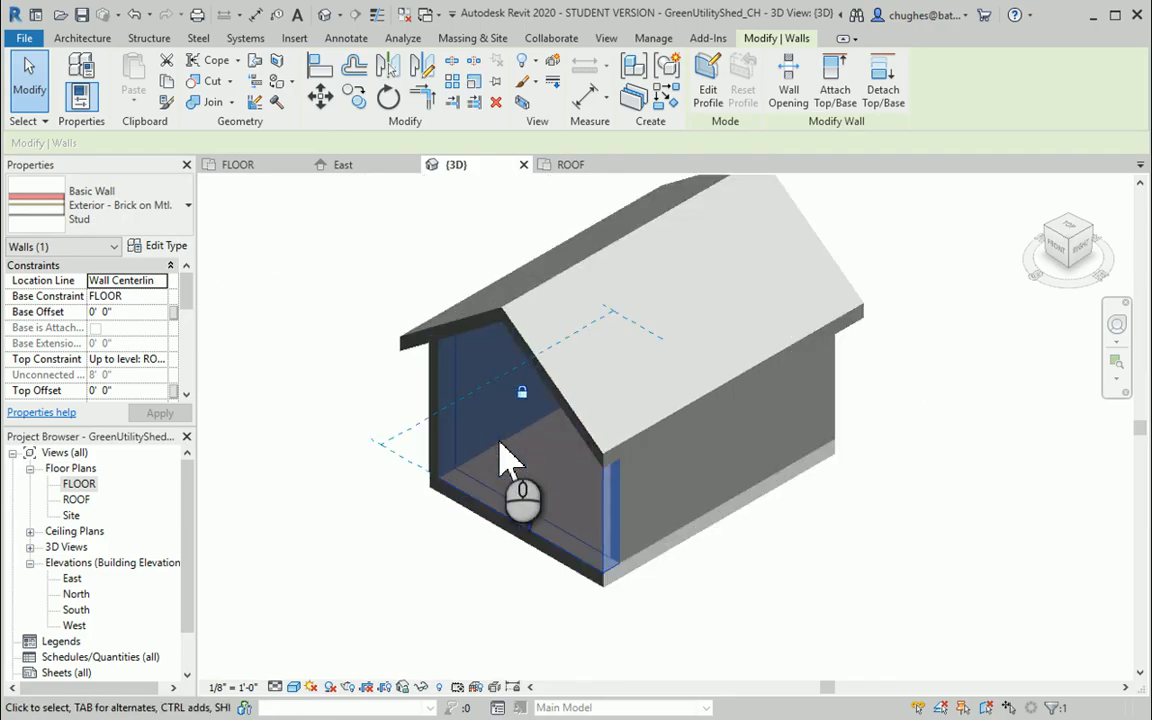
pyautogui.click(281, 334)
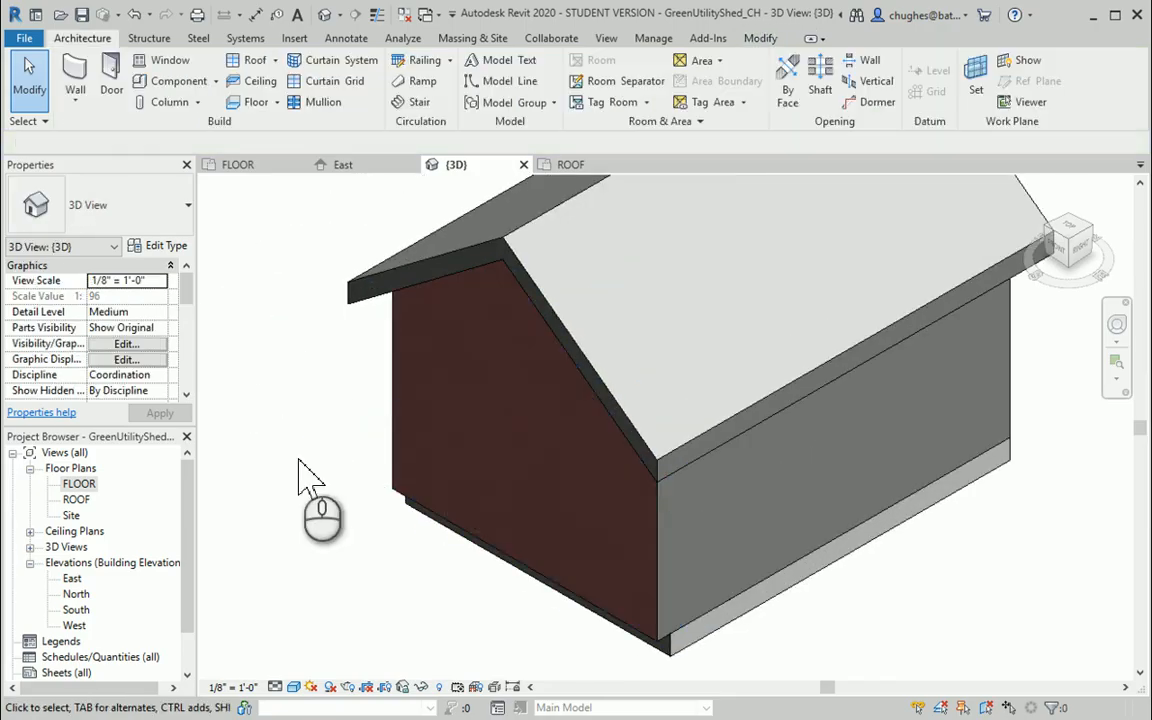